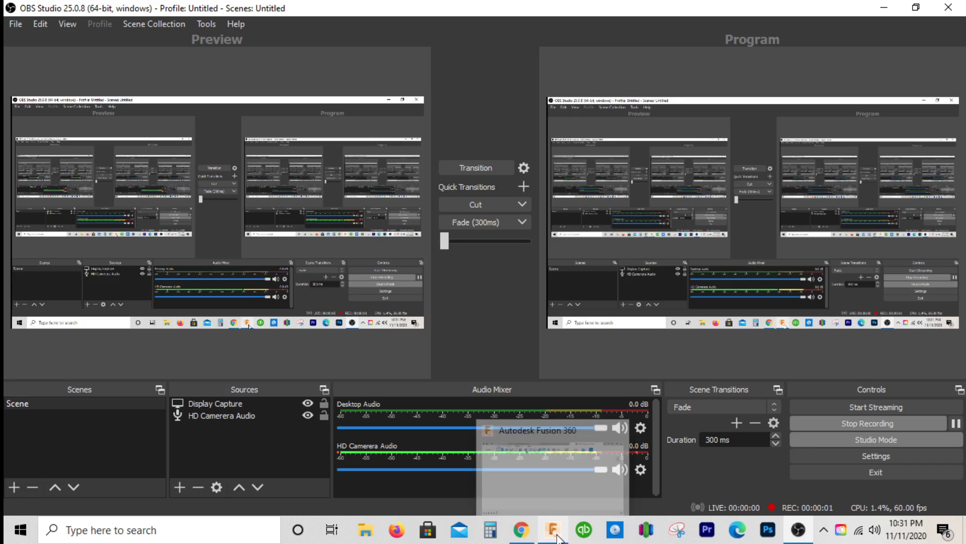
# Switch to Autodesk Fusion 360 and examine the overall size and corner-notch dimensions in the Motor Plate 20mm Clearance drawing.
pyautogui.click(557, 536)
pyautogui.click(503, 35)
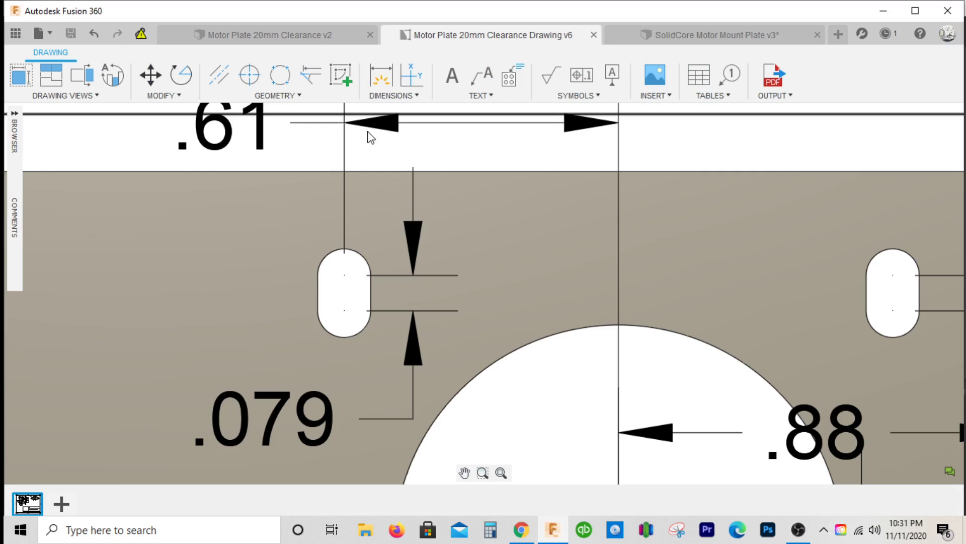
pyautogui.scroll(-5, 470, 279)
pyautogui.scroll(-5, 478, 282)
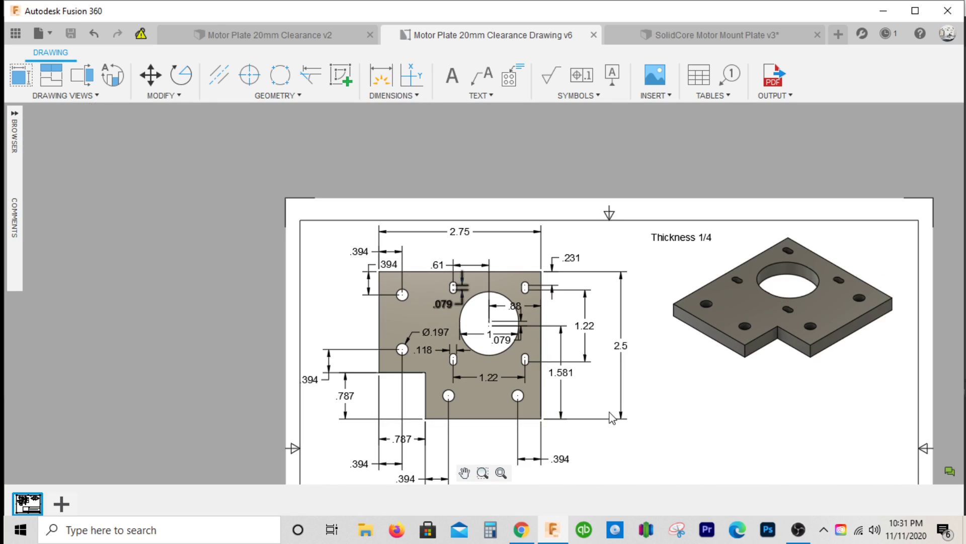
pyautogui.scroll(2, 503, 441)
pyautogui.scroll(-2, 484, 421)
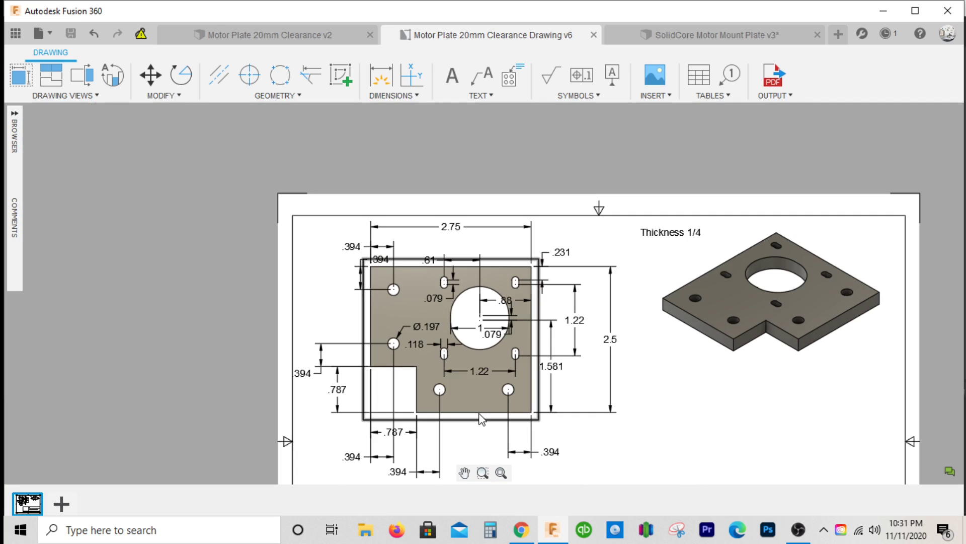
pyautogui.scroll(1, 492, 419)
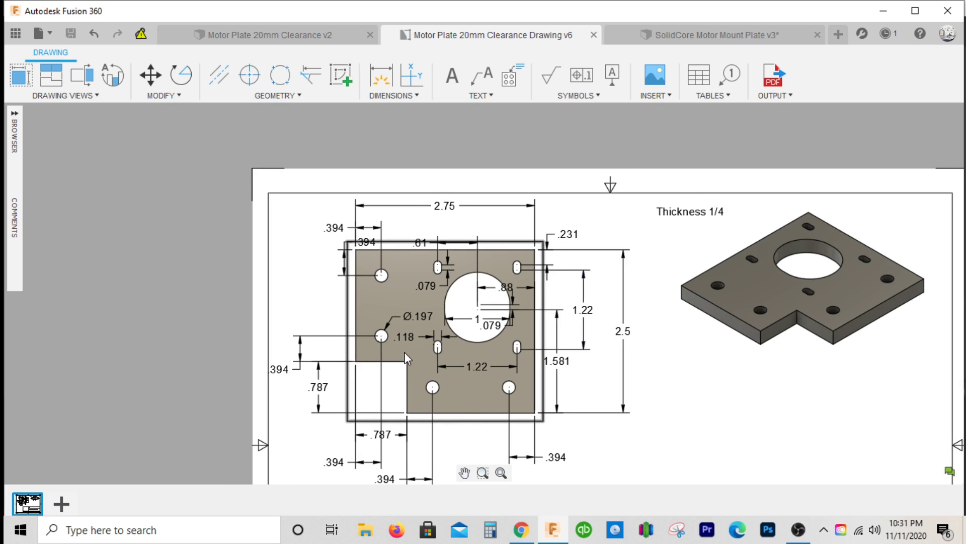
pyautogui.scroll(1, 405, 355)
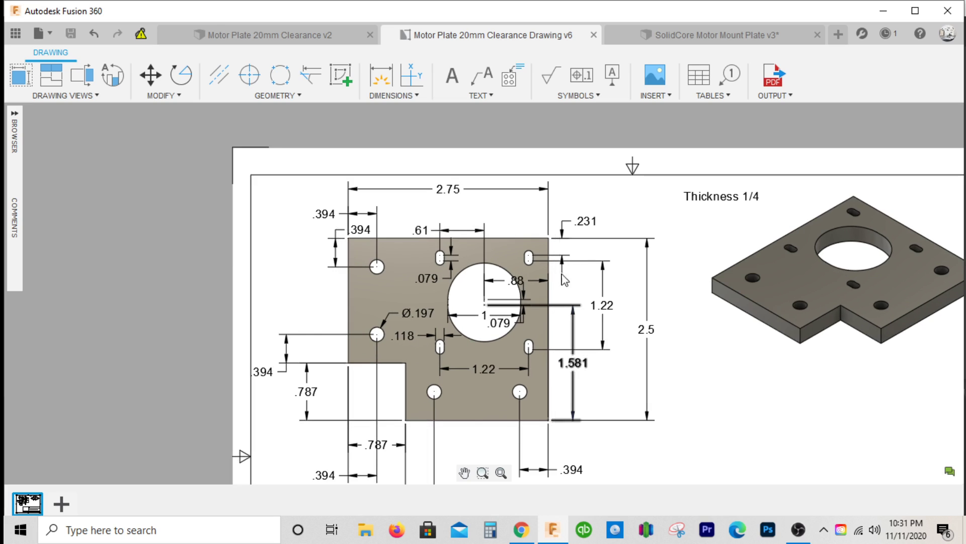
pyautogui.click(442, 193)
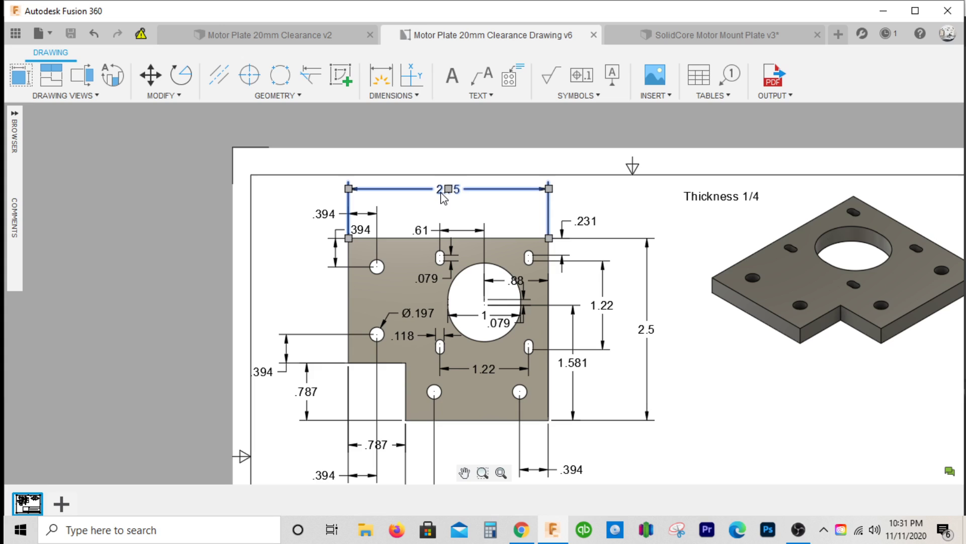
pyautogui.click(649, 336)
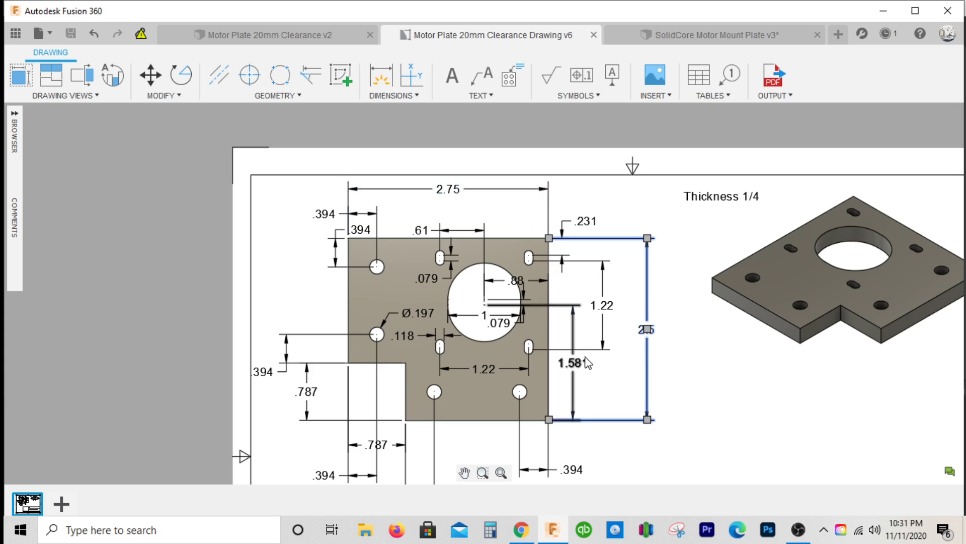
pyautogui.scroll(-1, 272, 416)
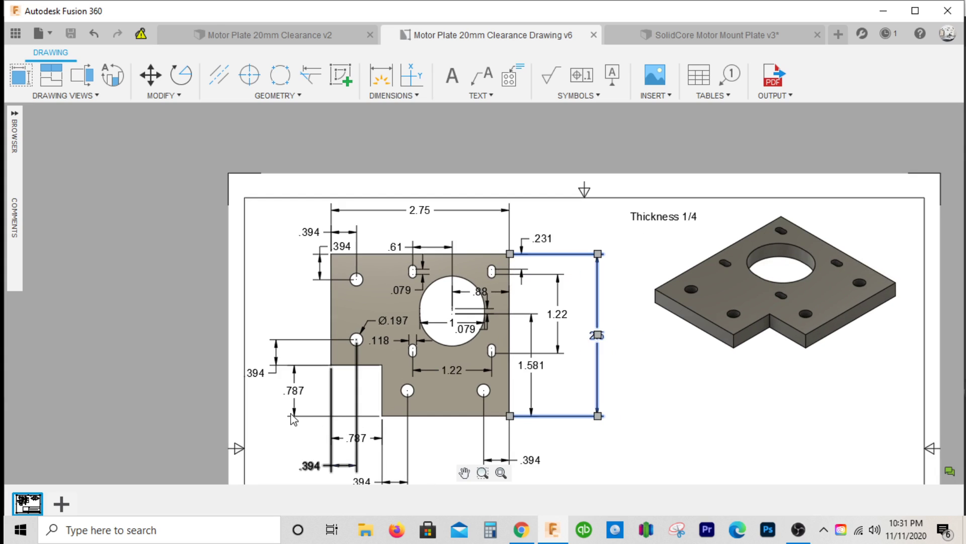
pyautogui.click(295, 399)
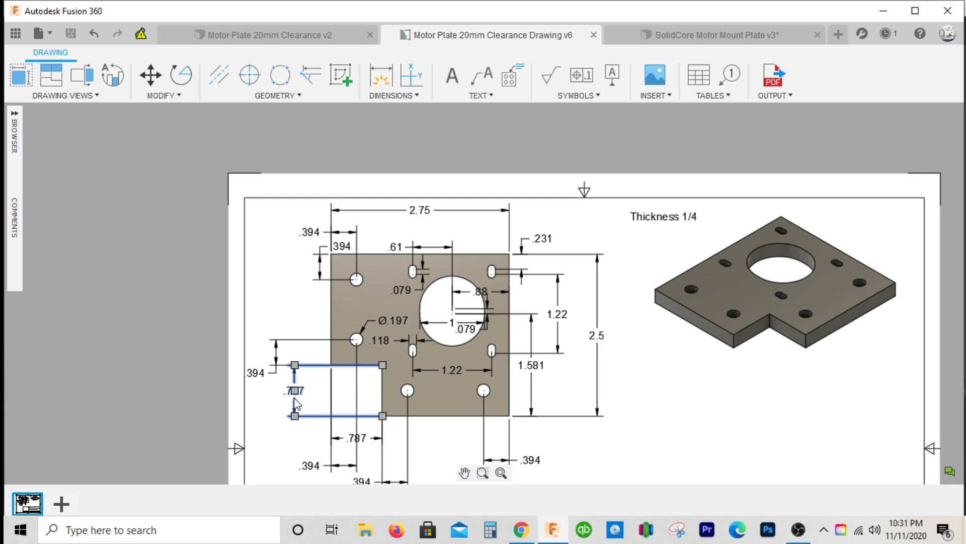
pyautogui.click(352, 441)
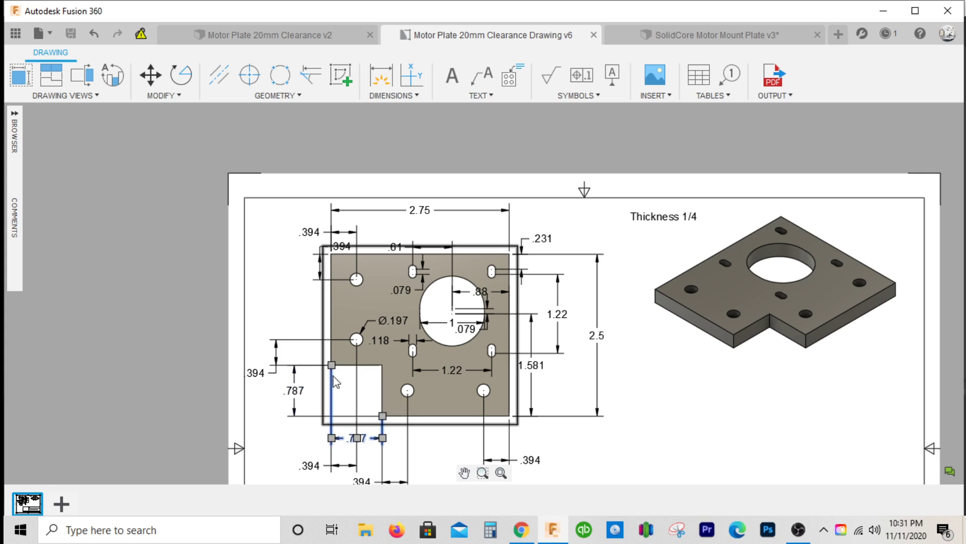
# Examine the diameter and edge-distance dimensions of the round mounting holes in the plate drawing.
pyautogui.click(275, 304)
pyautogui.scroll(3, 312, 257)
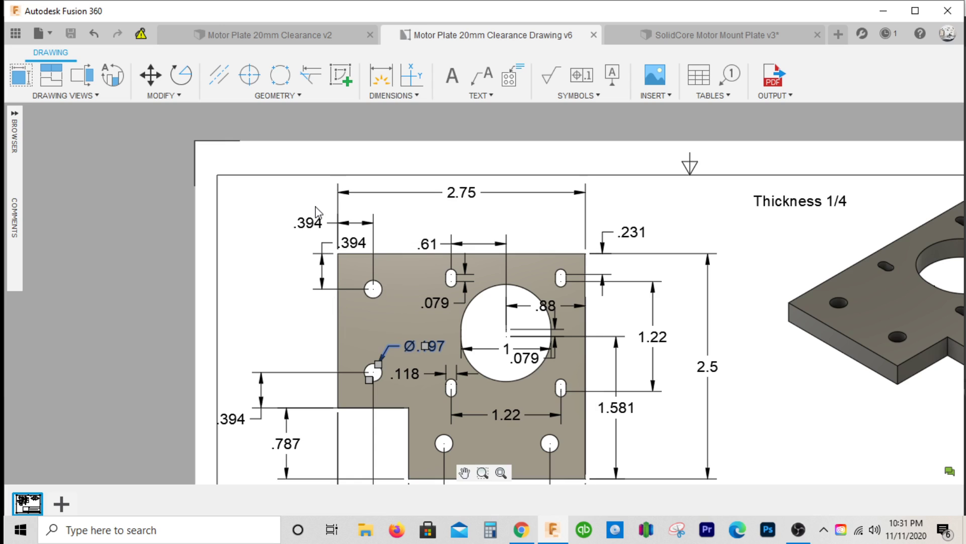
pyautogui.click(313, 231)
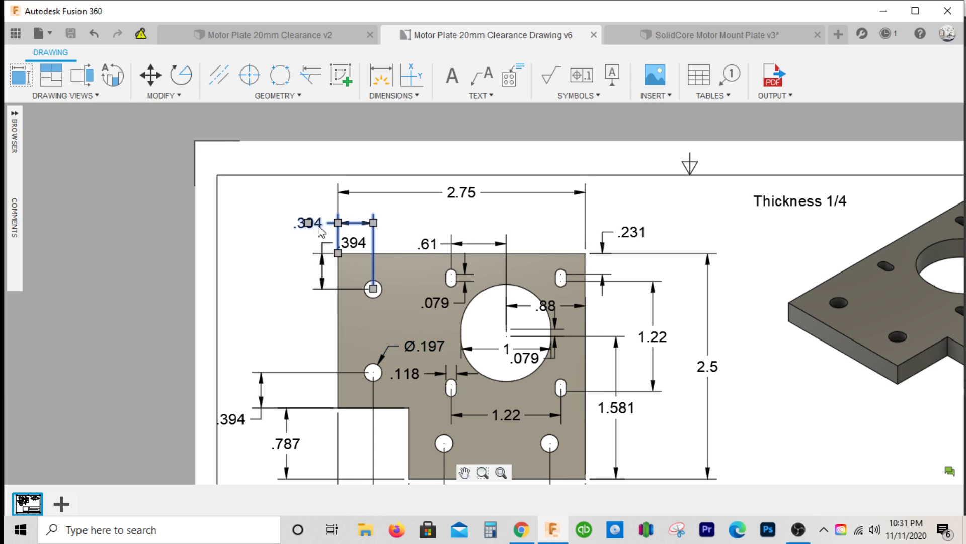
pyautogui.click(371, 287)
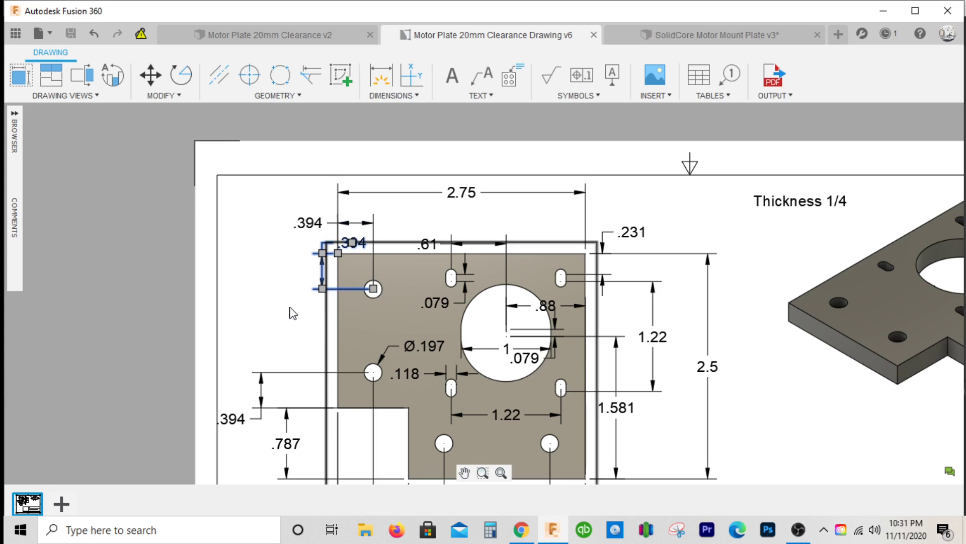
pyautogui.scroll(-1, 291, 319)
pyautogui.scroll(1, 372, 418)
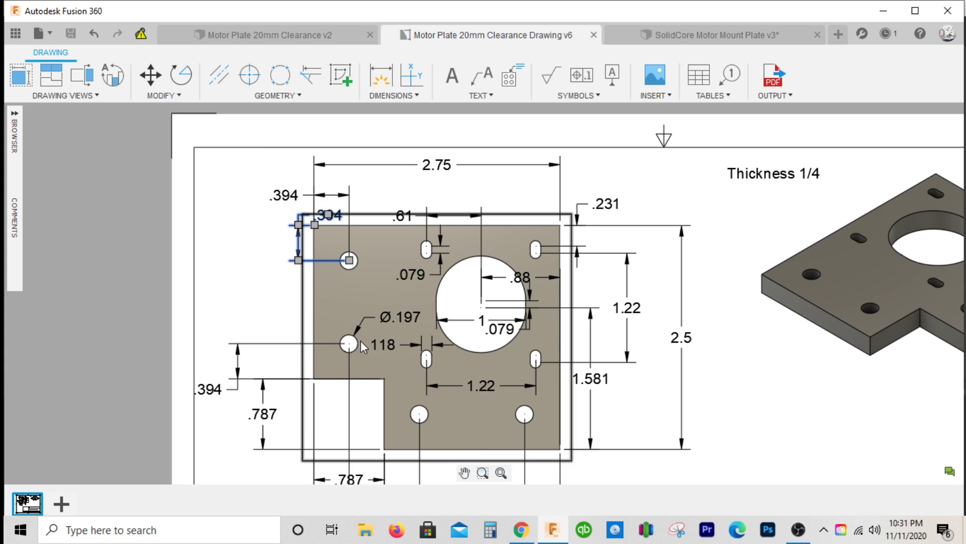
pyautogui.scroll(-1, 453, 413)
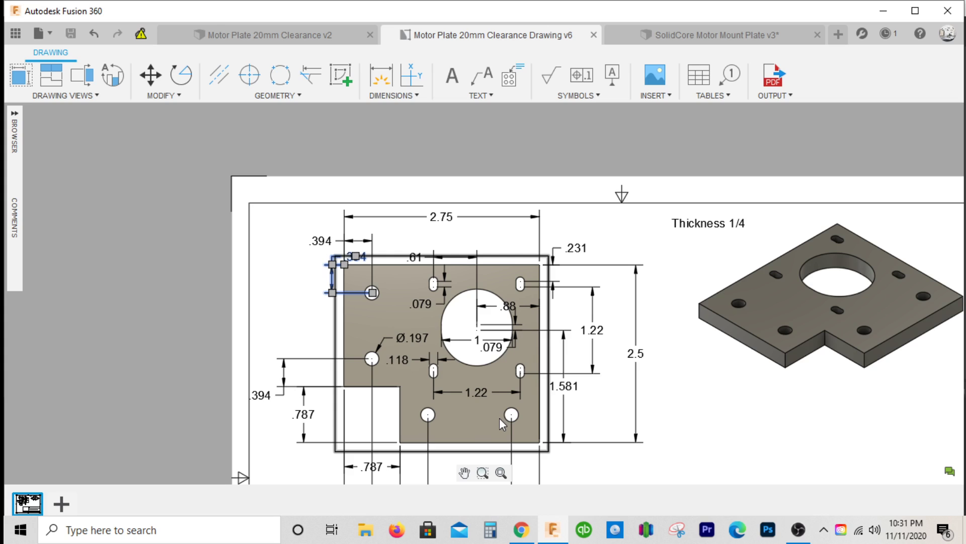
pyautogui.scroll(1, 418, 409)
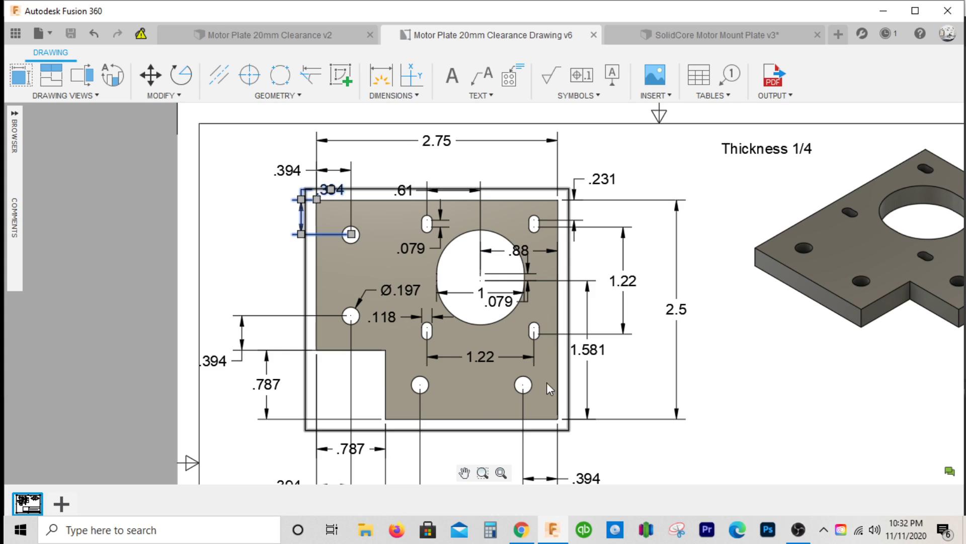
pyautogui.scroll(-3, 534, 336)
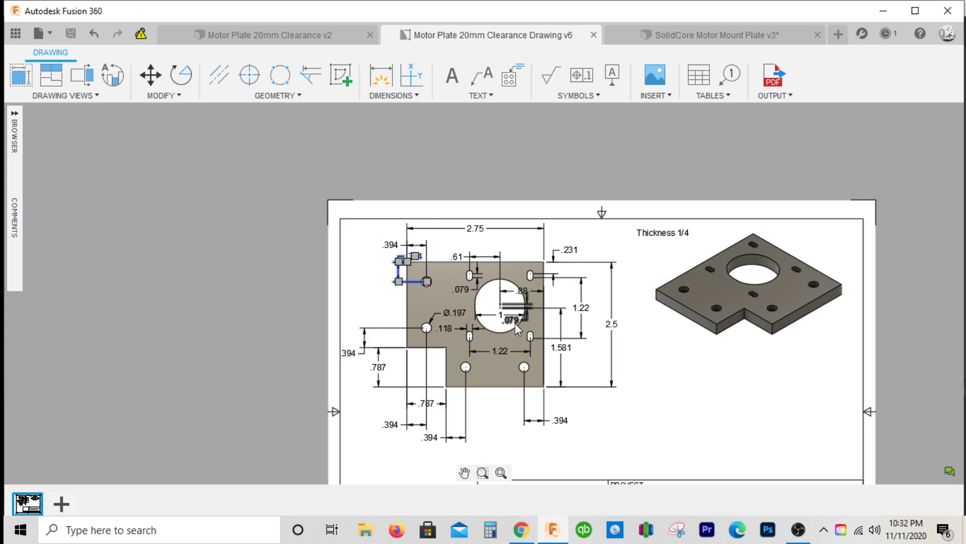
# Start a new sketch on the top origin plane in the SolidCore Motor Mount Plate design.
pyautogui.click(697, 36)
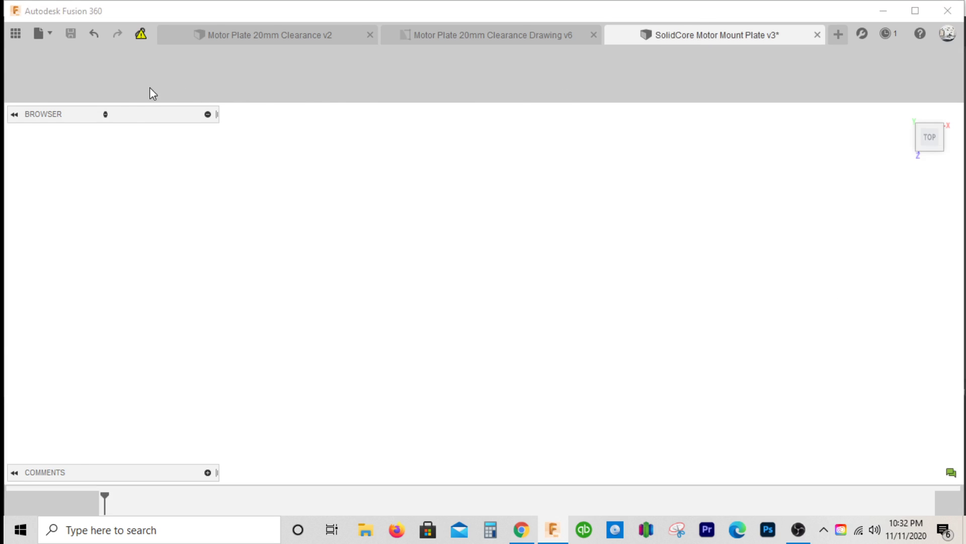
pyautogui.click(112, 74)
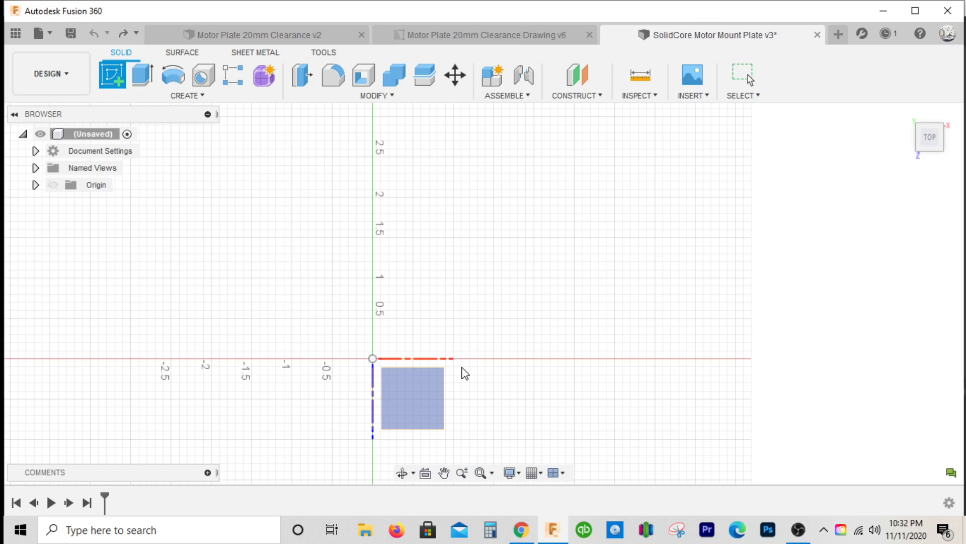
pyautogui.click(416, 404)
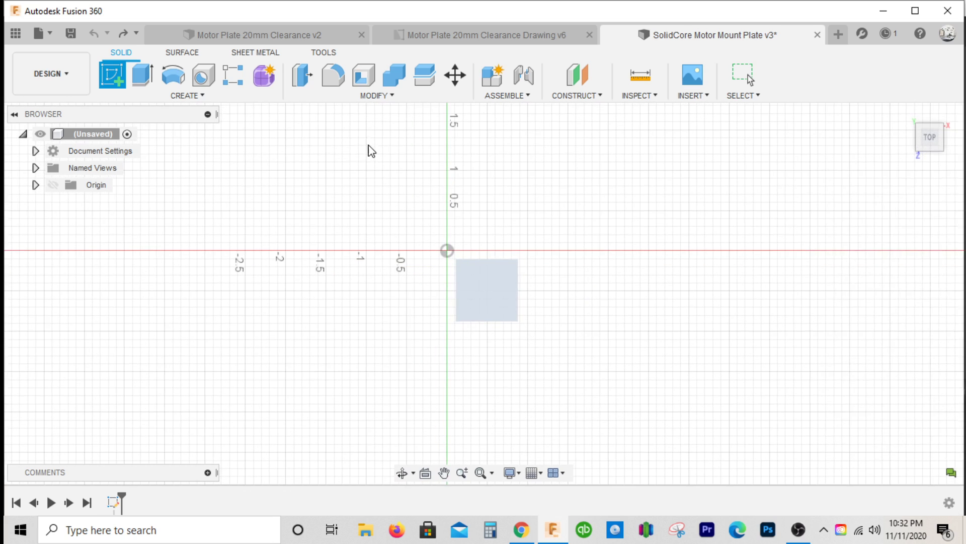
# Draw a rectangle from the origin, 2.75 in wide and 2.5 in high, and save the design.
pyautogui.click(143, 75)
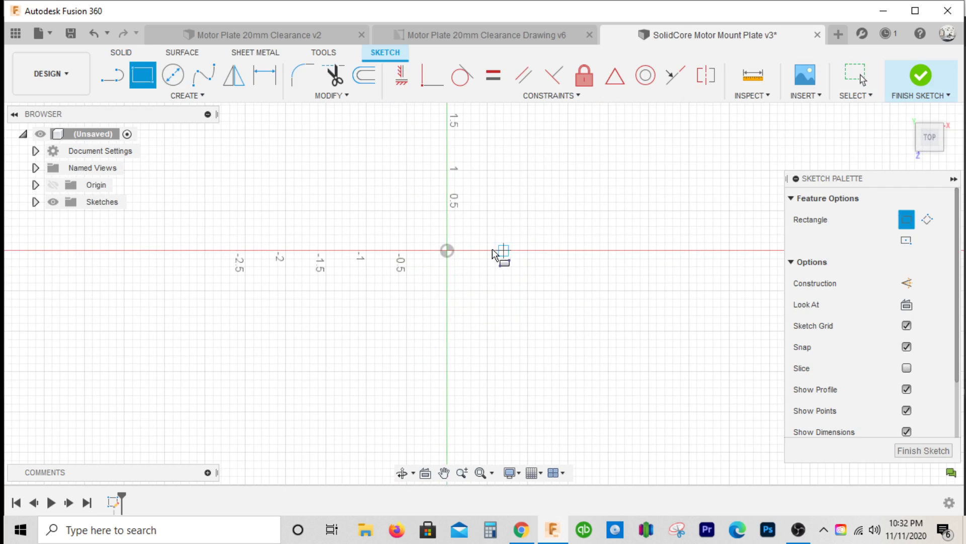
pyautogui.click(447, 250)
pyautogui.write('2.5')
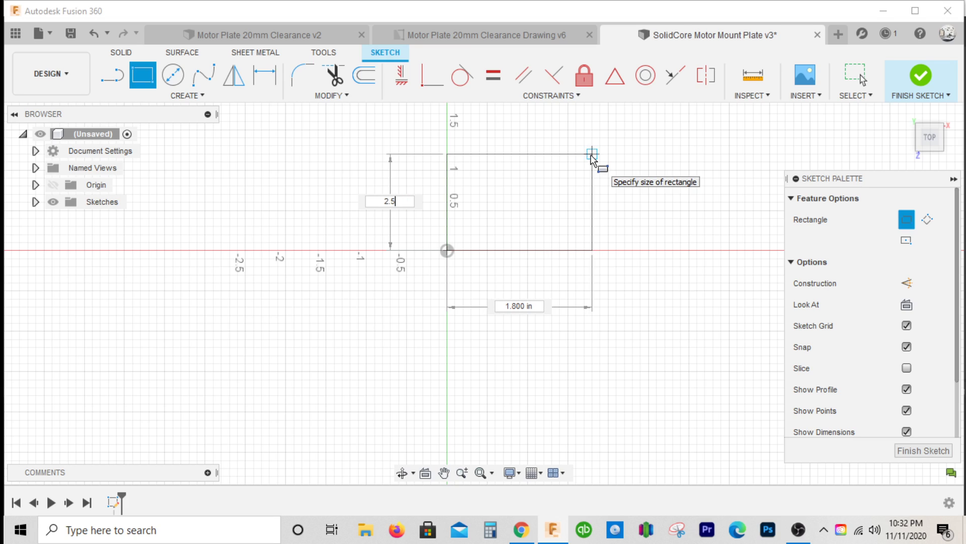
pyautogui.press('Tab')
pyautogui.write('2.')
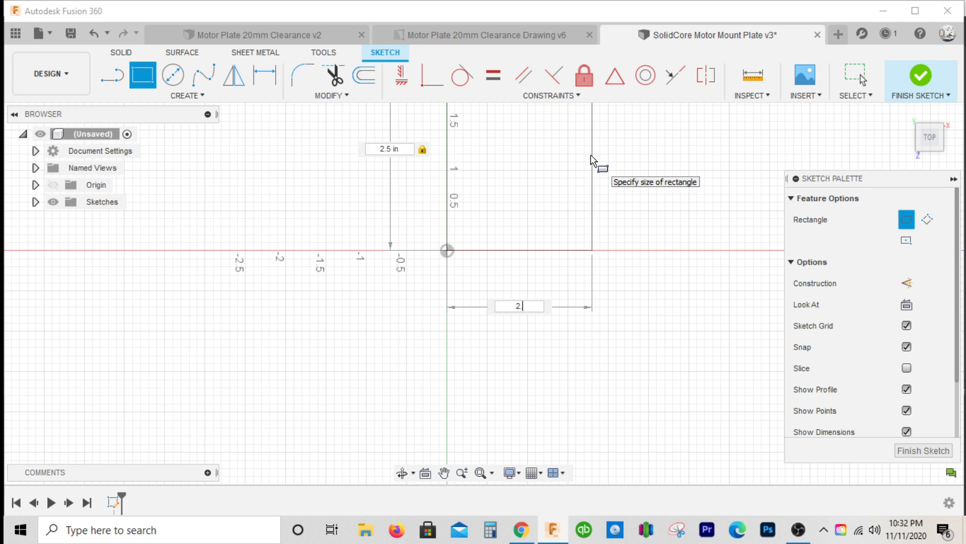
pyautogui.write('75')
pyautogui.press('Return')
pyautogui.scroll(-5, 526, 200)
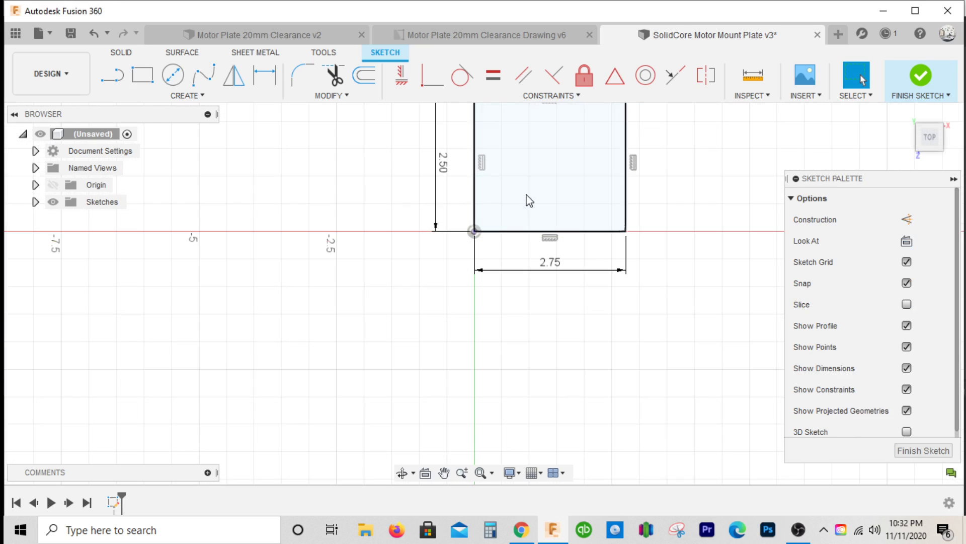
pyautogui.scroll(5, 507, 124)
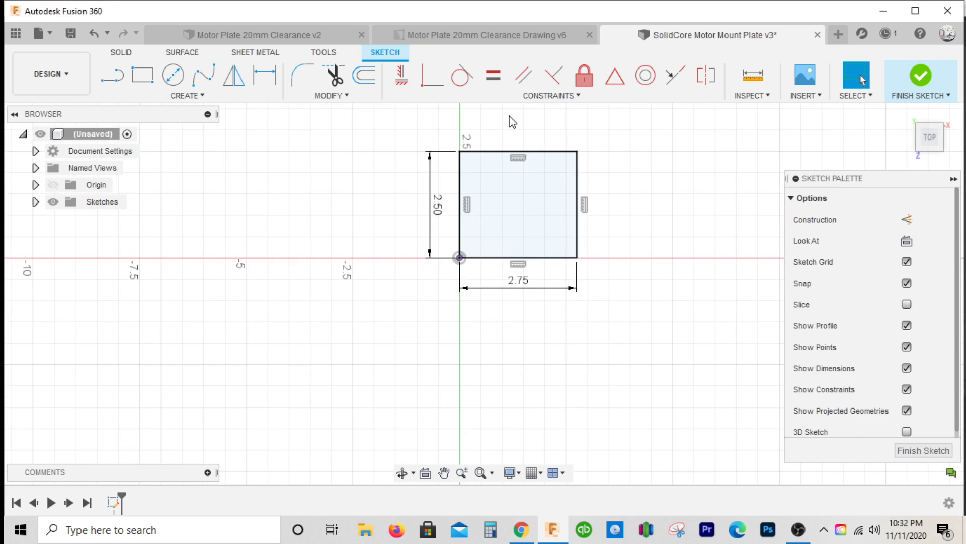
pyautogui.click(70, 33)
pyautogui.click(496, 288)
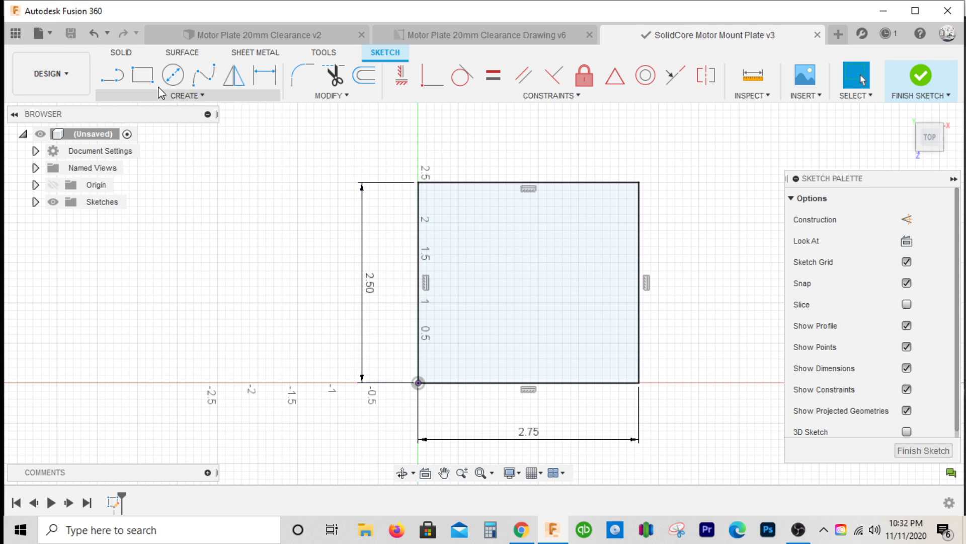
# Draw a 0.787 by 0.787 in square from the origin inside the plate outline's lower-left corner.
pyautogui.press('r')
pyautogui.click(418, 382)
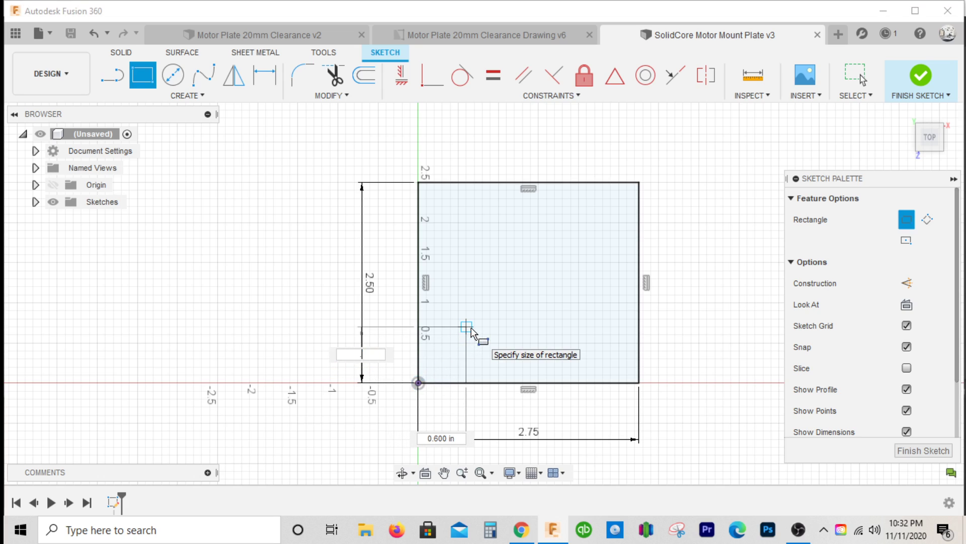
pyautogui.write('.787')
pyautogui.press('Tab')
pyautogui.write('.7')
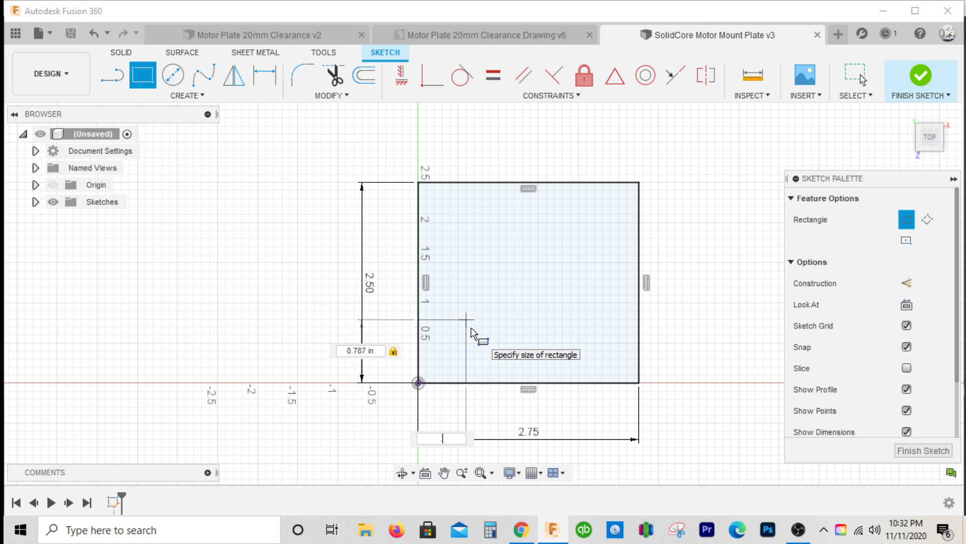
pyautogui.write('87')
pyautogui.press('Return')
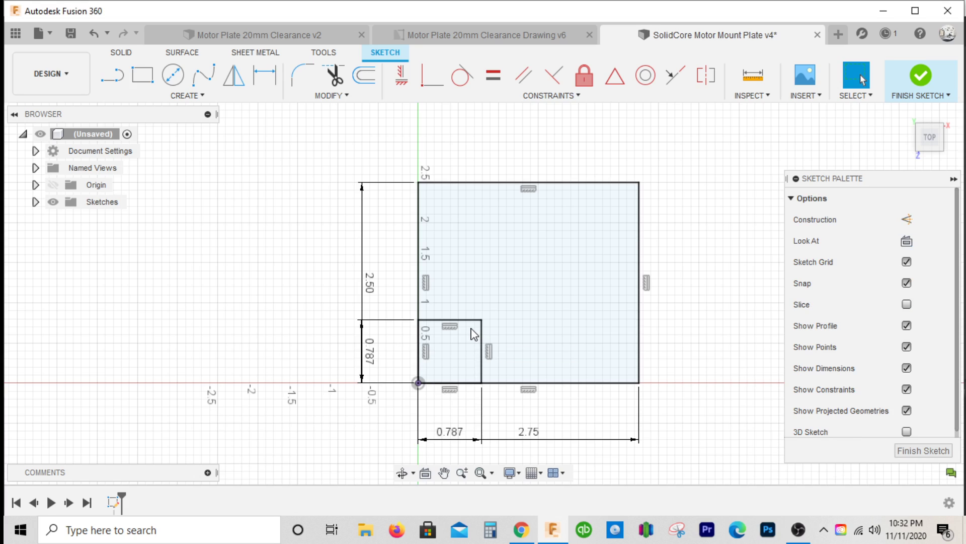
# Trim the two outer edges of the small corner square to leave an open notch in the plate outline.
pyautogui.press('t')
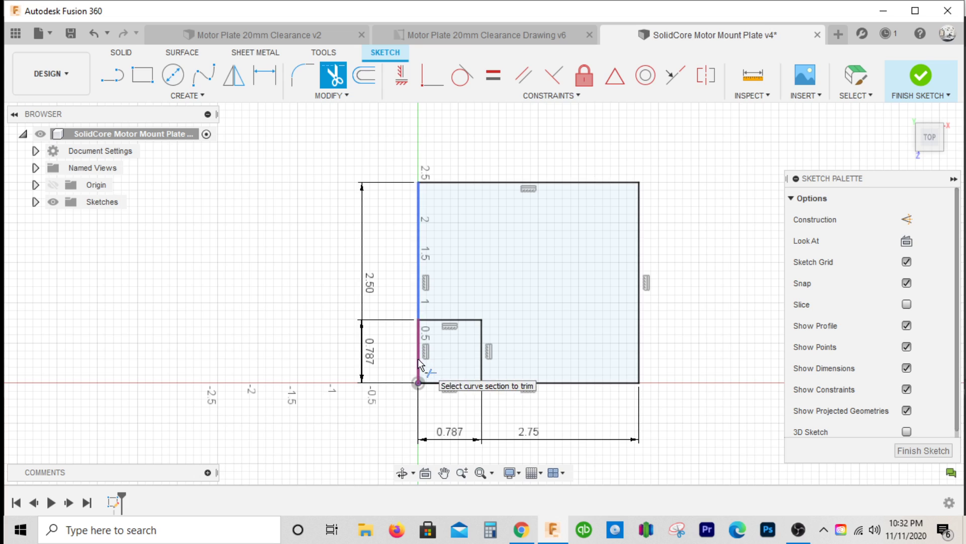
pyautogui.click(419, 367)
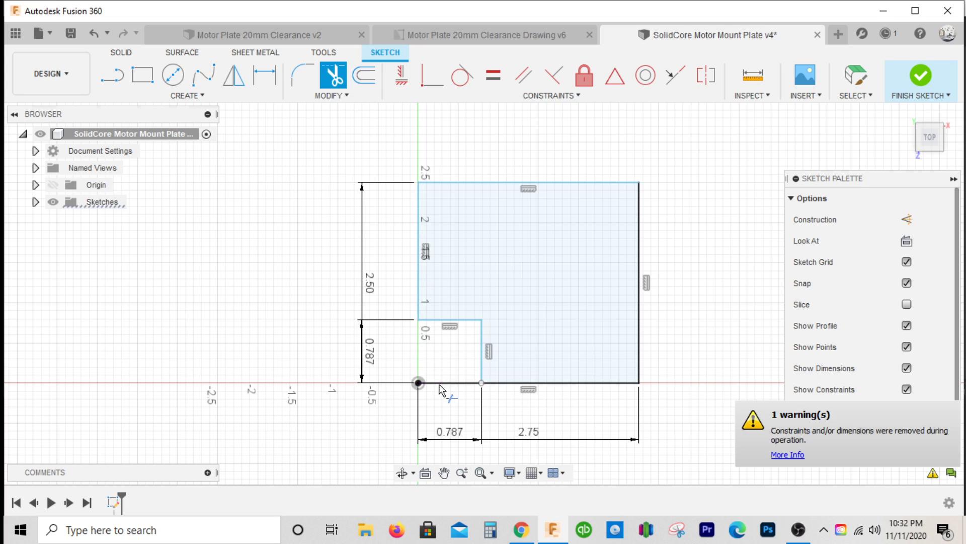
pyautogui.click(441, 383)
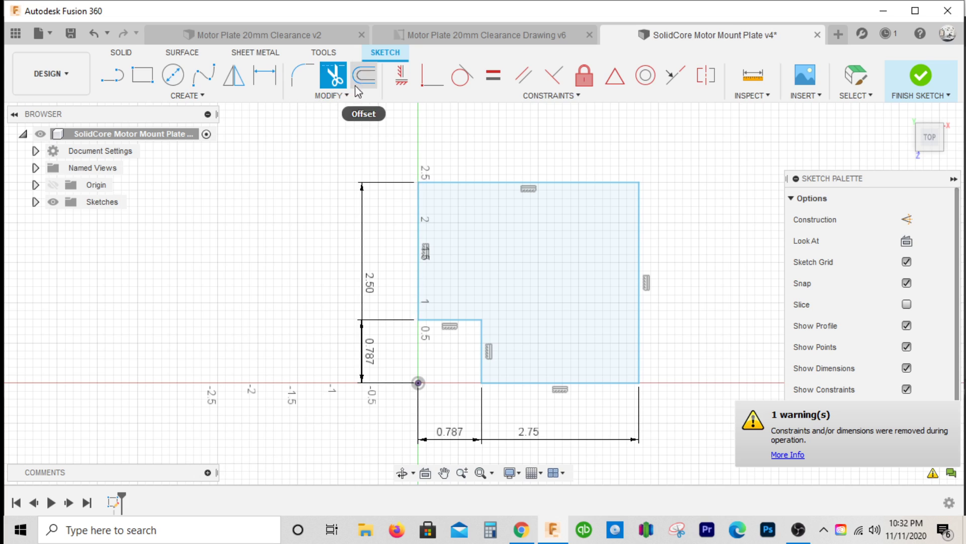
# Draw a 0.197 in diameter circle above the notch, centred over the midpoint of its horizontal edge.
pyautogui.click(173, 74)
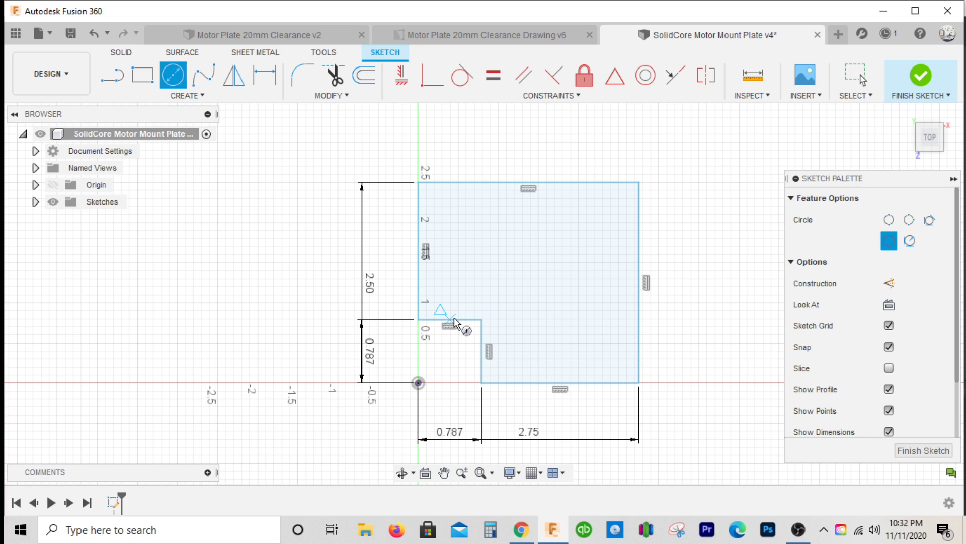
pyautogui.click(450, 295)
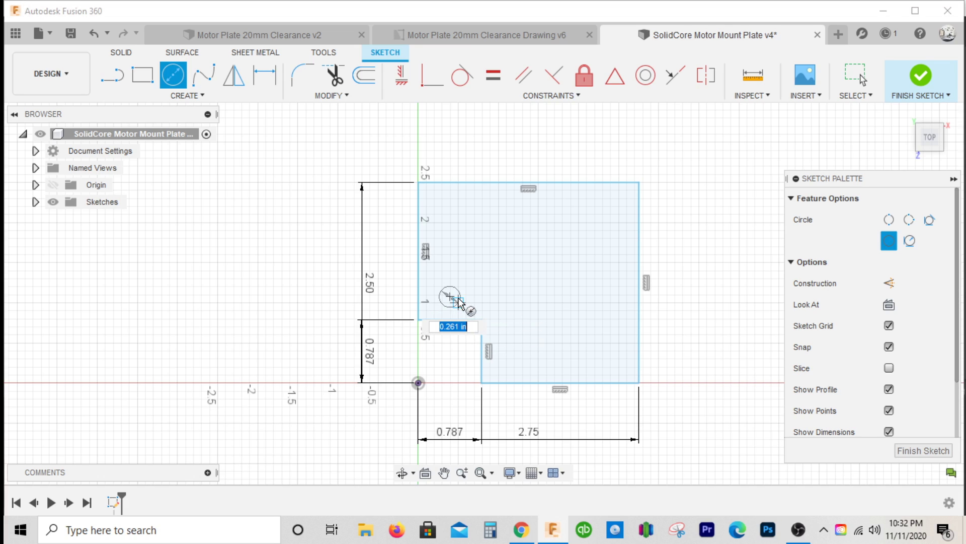
pyautogui.write('.197')
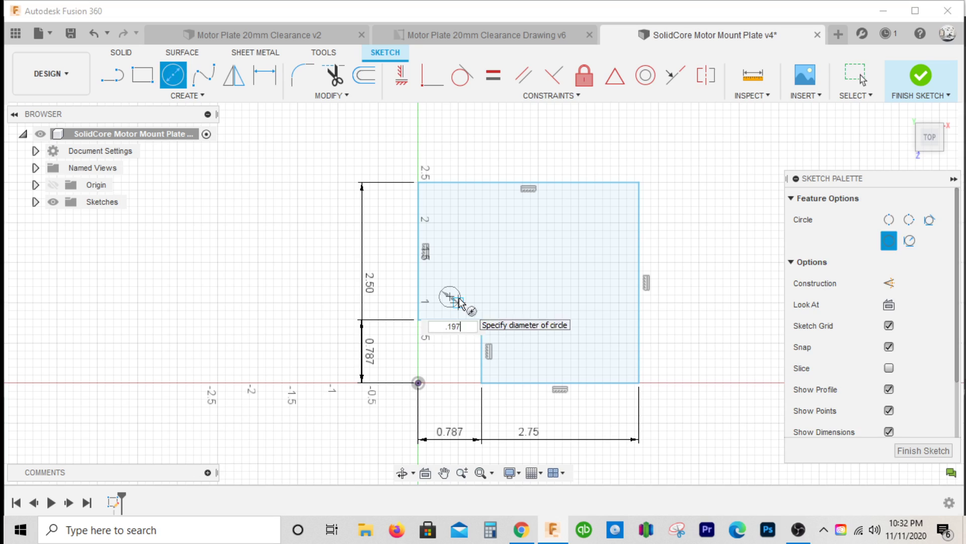
pyautogui.press('Return')
pyautogui.press('Escape')
pyautogui.click(458, 300)
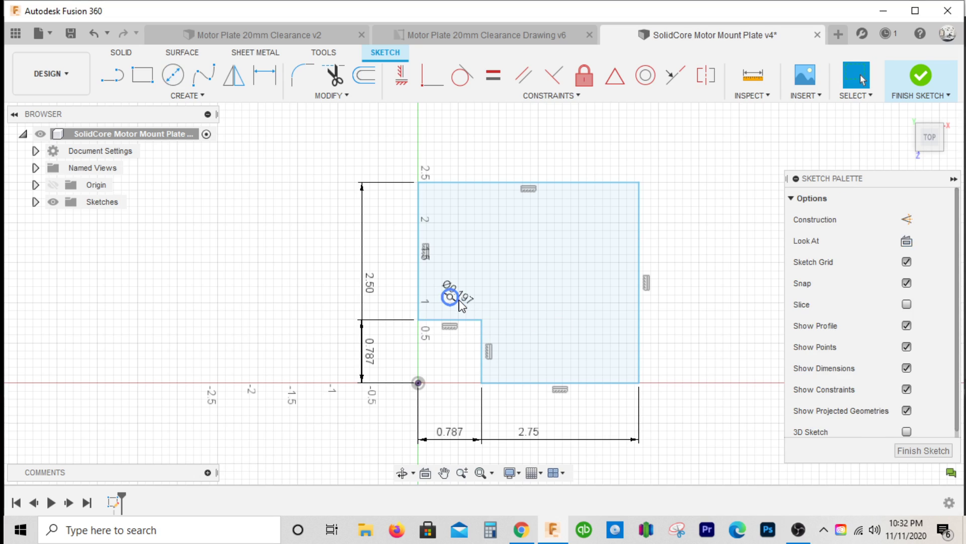
# Draw a second 0.197 in circle near the plate's upper edge, vertically aligned with the first hole.
pyautogui.press('c')
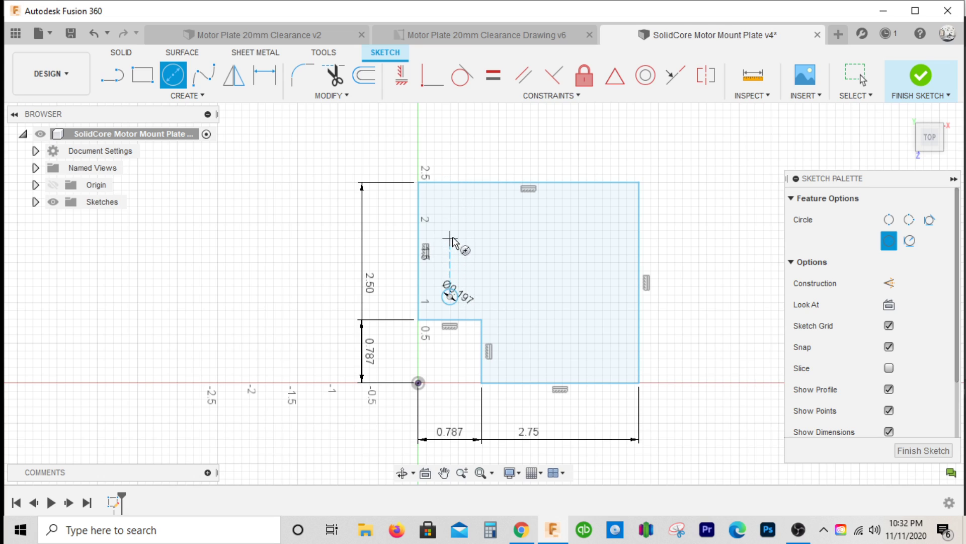
pyautogui.click(450, 209)
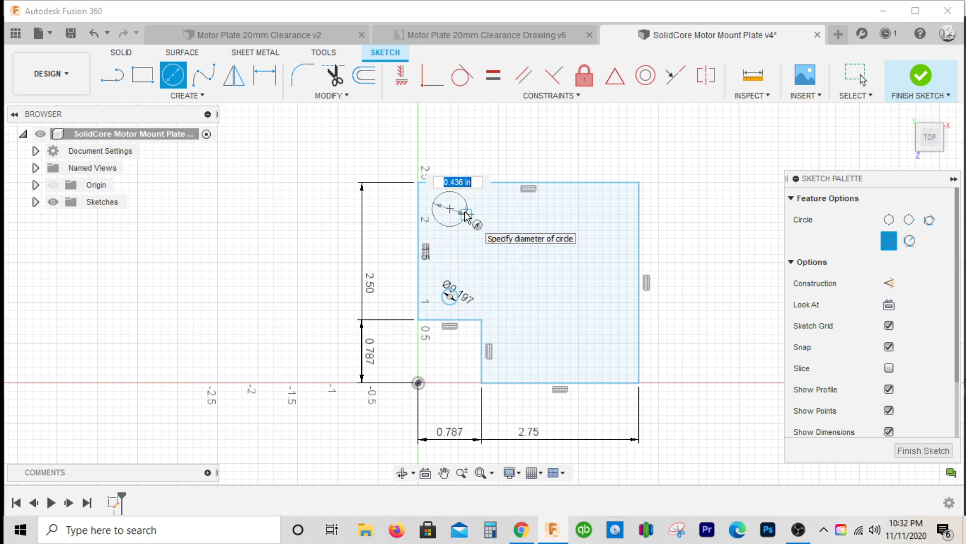
pyautogui.press('Return')
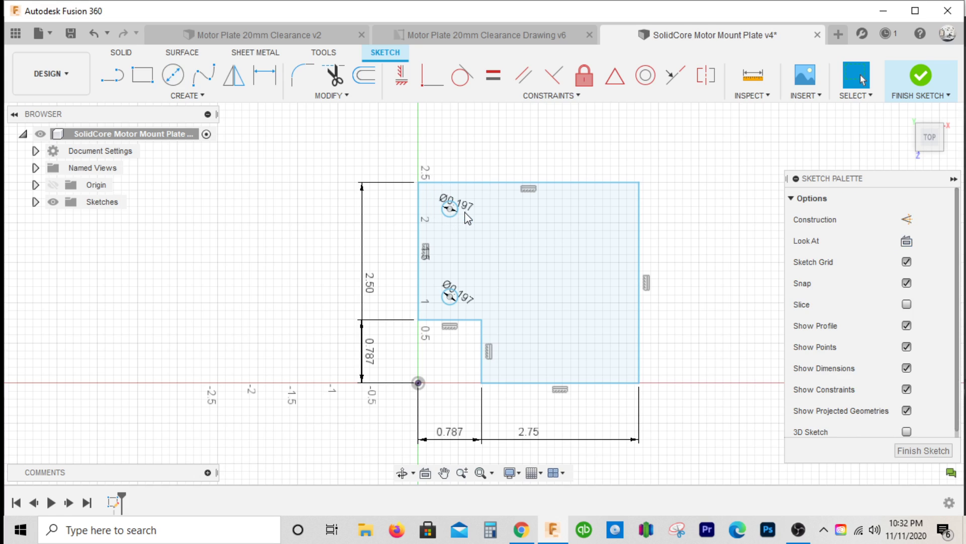
# Dimension the upper hole's centre 0.394 in below the plate's top edge.
pyautogui.press('d')
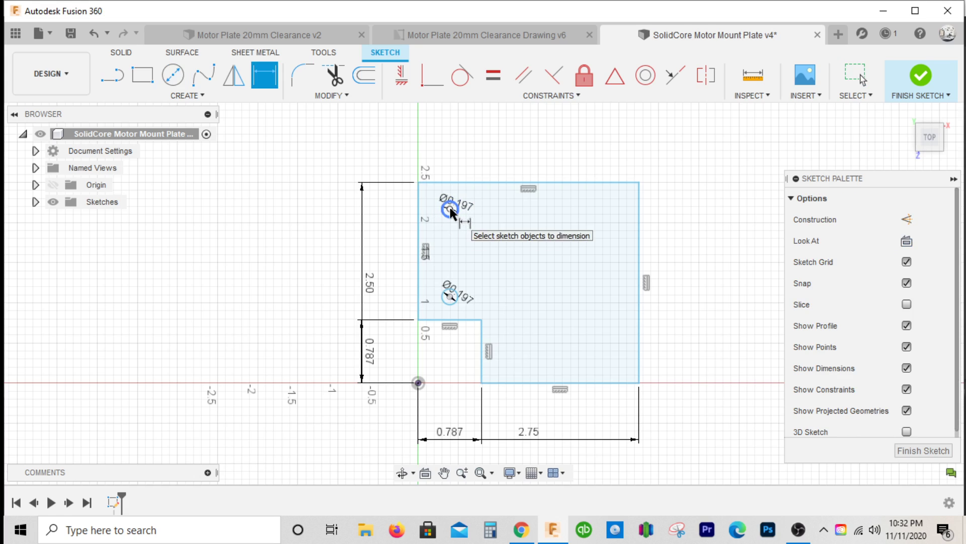
pyautogui.click(452, 183)
pyautogui.click(401, 205)
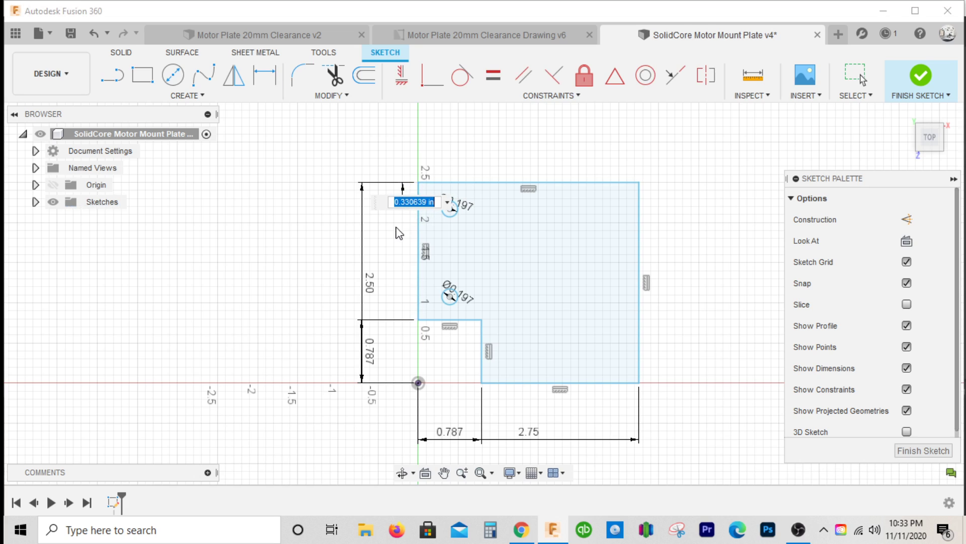
pyautogui.write('.394')
pyautogui.press('Return')
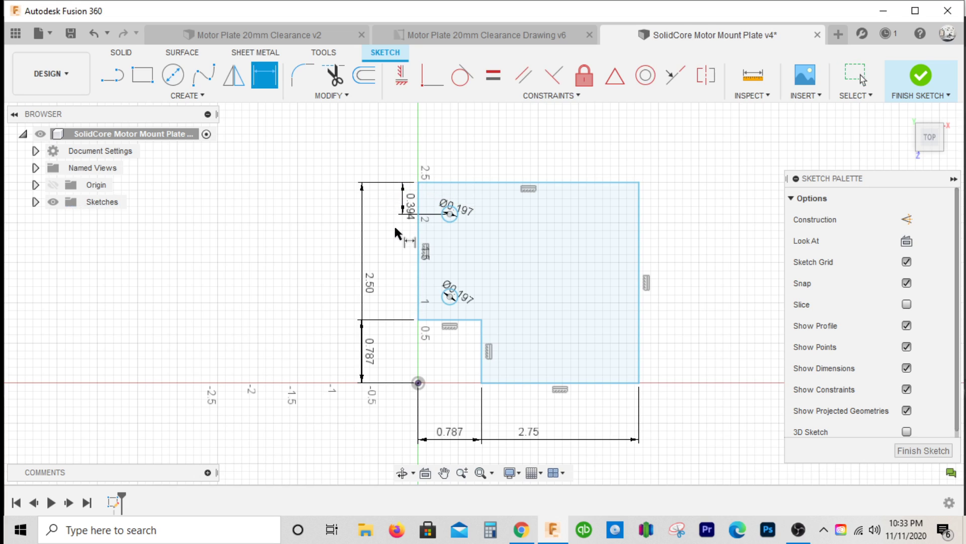
# Dimension the lower of the two aligned holes 0.394 in above the notch's horizontal edge.
pyautogui.click(451, 298)
pyautogui.click(456, 319)
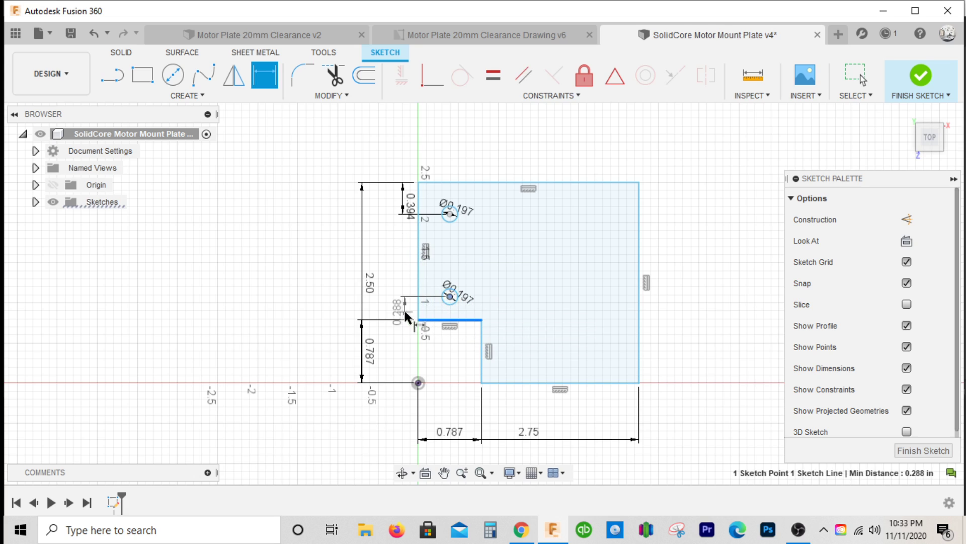
pyautogui.click(406, 349)
pyautogui.write('.394')
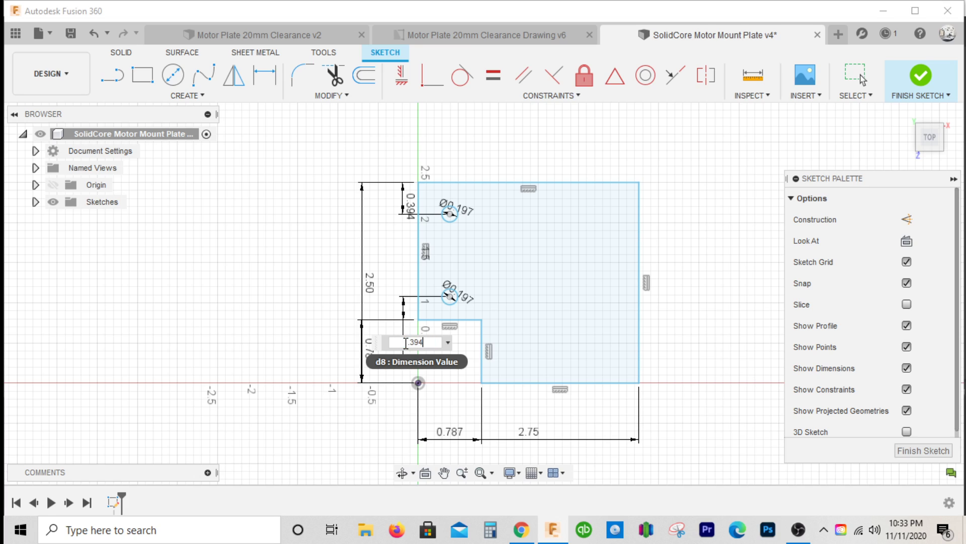
pyautogui.press('Return')
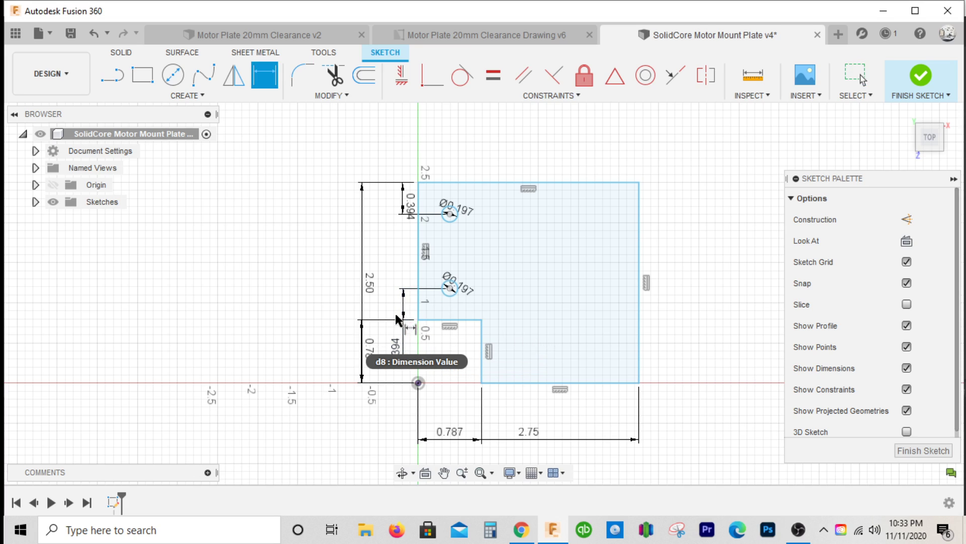
# Check the bottom holes in the Motor Plate 20mm Clearance drawing and draw a 0.197 in circle beside the notch, level with its vertical edge's midpoint.
pyautogui.press('c')
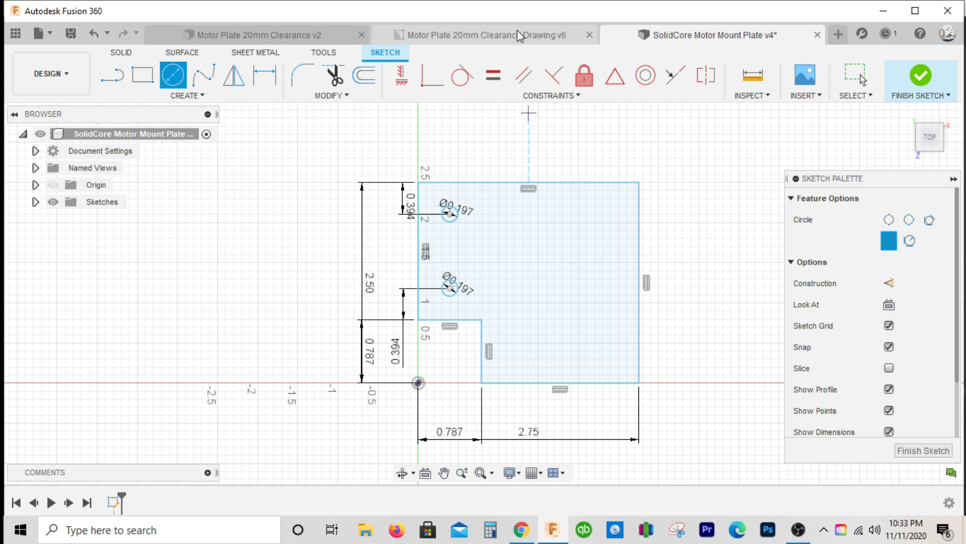
pyautogui.click(483, 35)
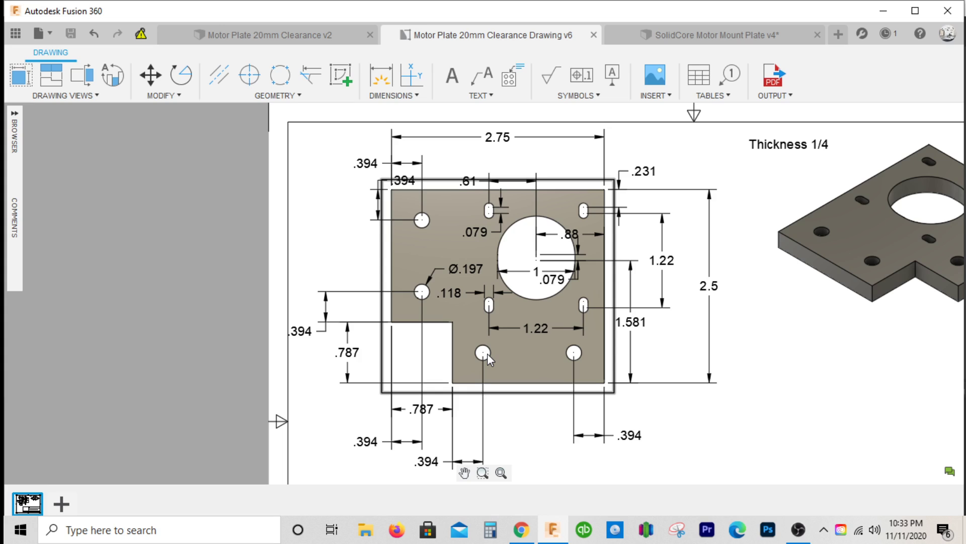
pyautogui.click(352, 354)
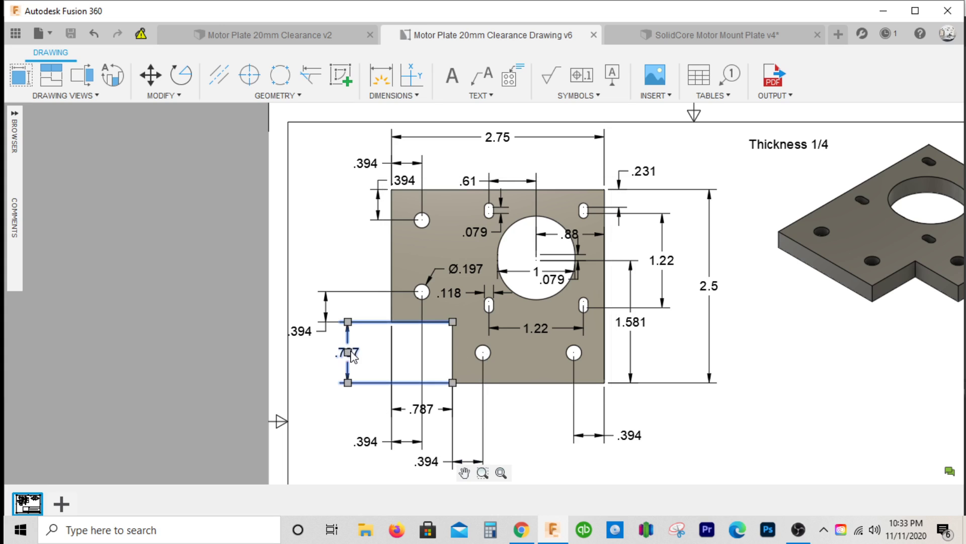
pyautogui.click(315, 370)
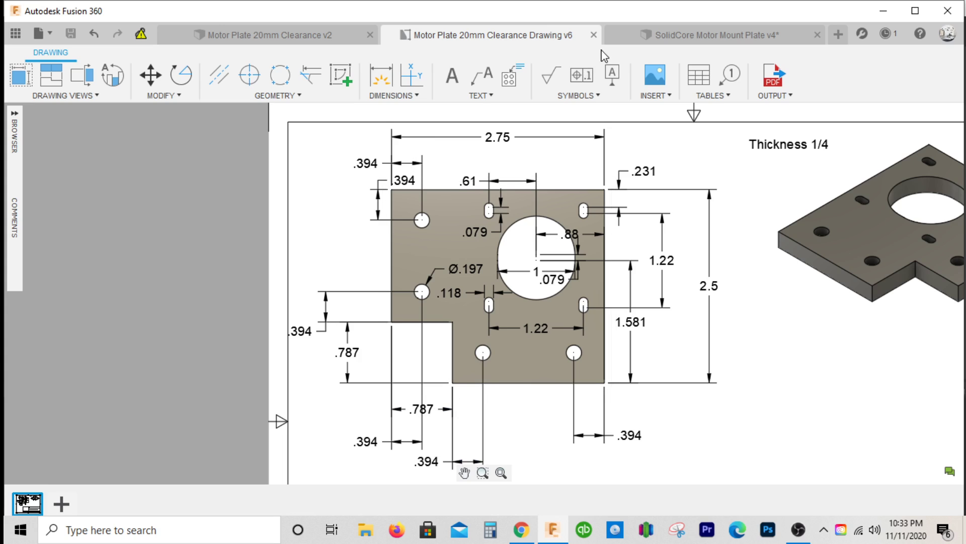
pyautogui.click(633, 39)
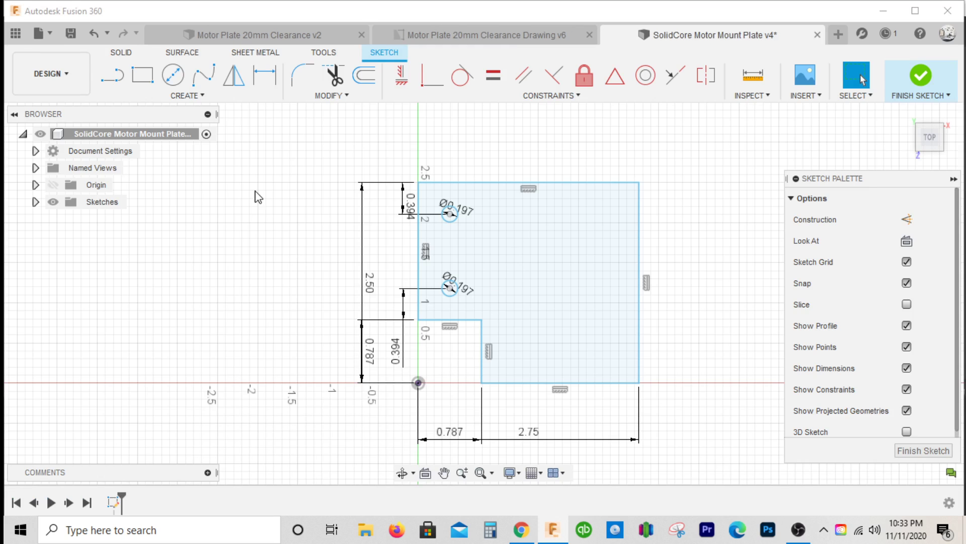
pyautogui.click(173, 76)
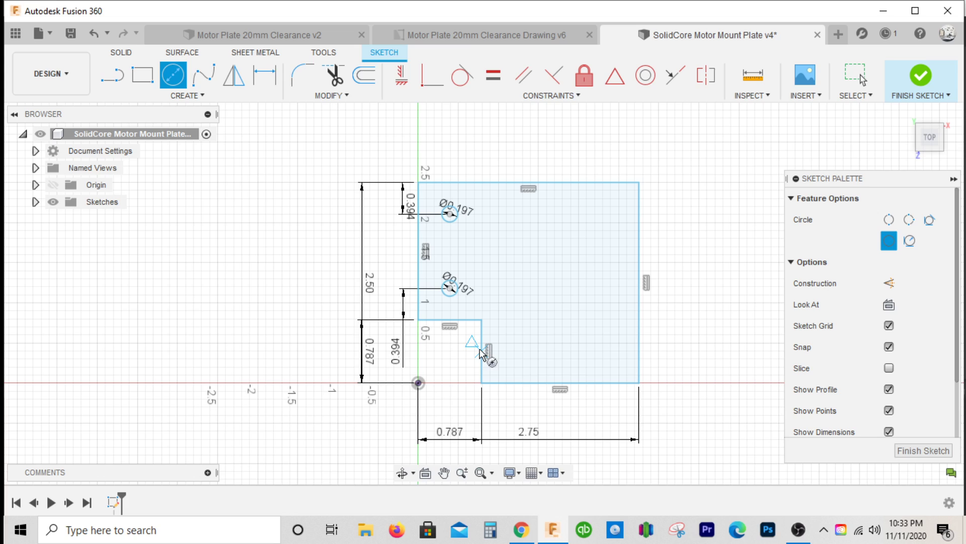
pyautogui.click(515, 351)
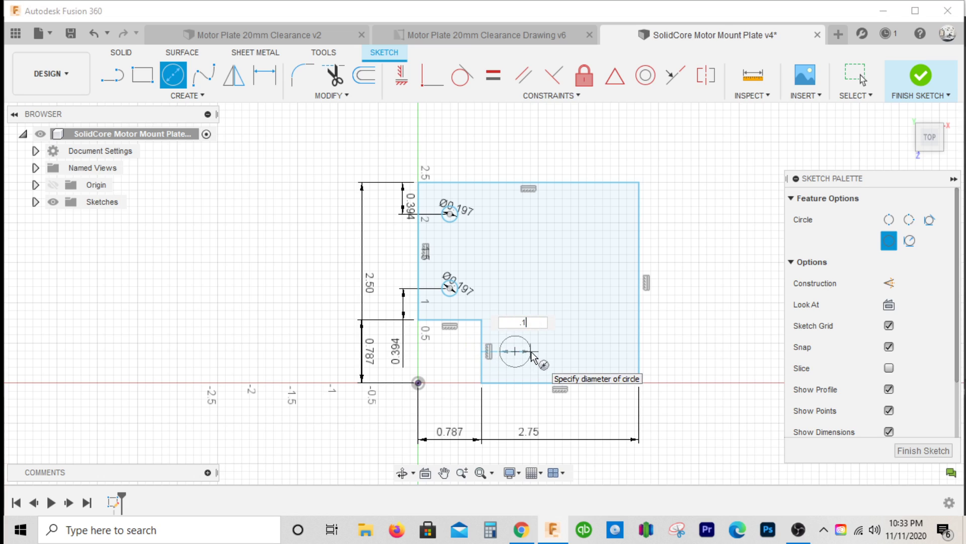
pyautogui.press('Return')
pyautogui.press('Escape')
# Draw another 0.197 in circle near the plate's right edge, horizontally aligned with the hole beside the notch.
pyautogui.press('c')
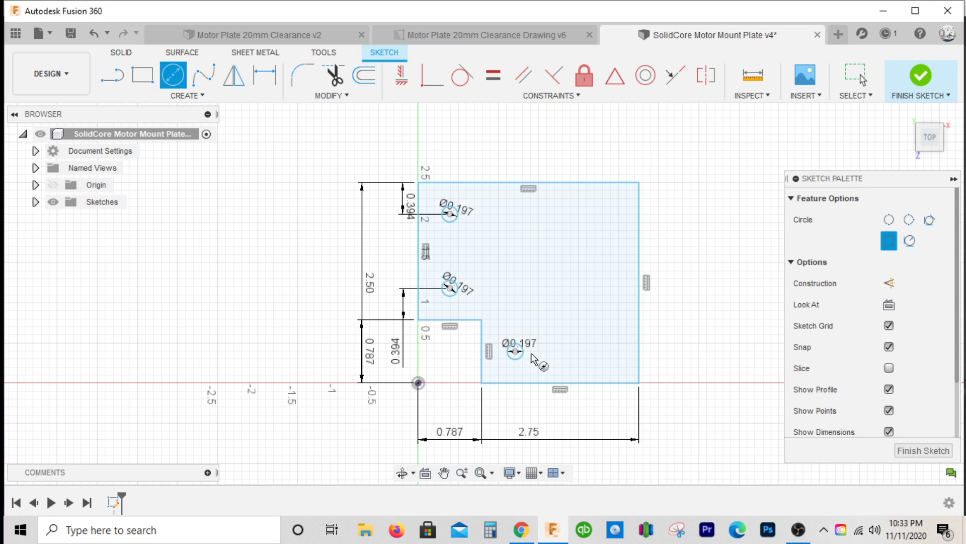
pyautogui.click(604, 351)
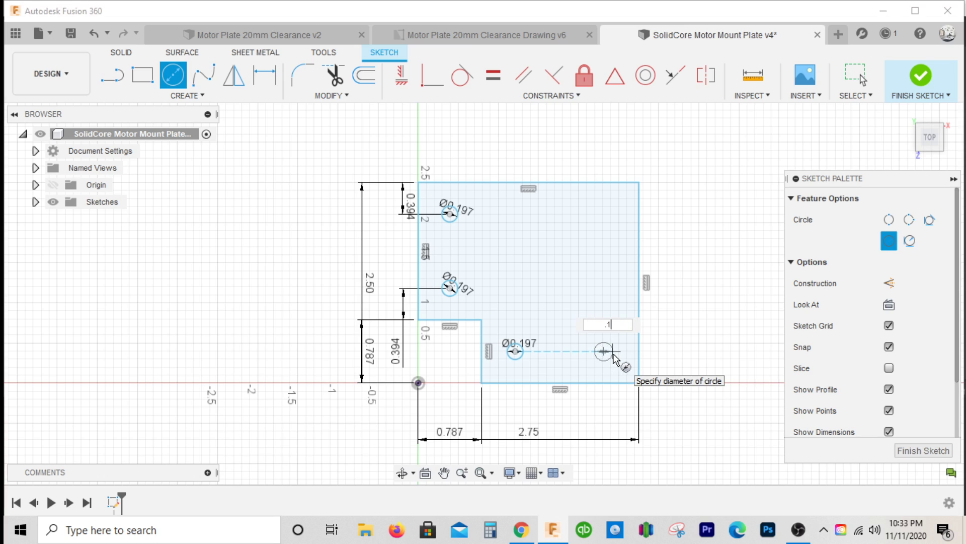
pyautogui.press('Return')
pyautogui.press('Escape')
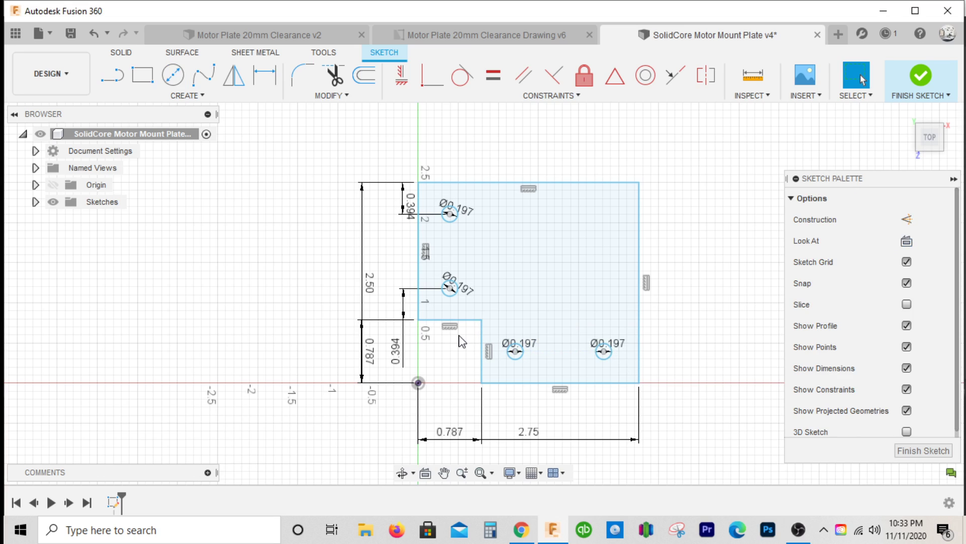
# Dimension the hole beside the notch 0.394 in from the notch's vertical edge.
pyautogui.press('d')
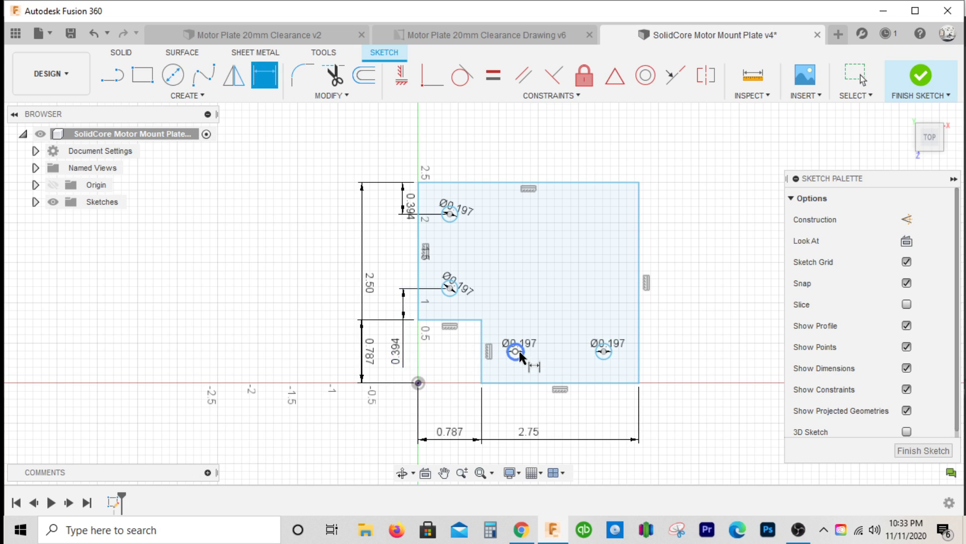
pyautogui.click(484, 362)
pyautogui.click(514, 351)
pyautogui.click(505, 395)
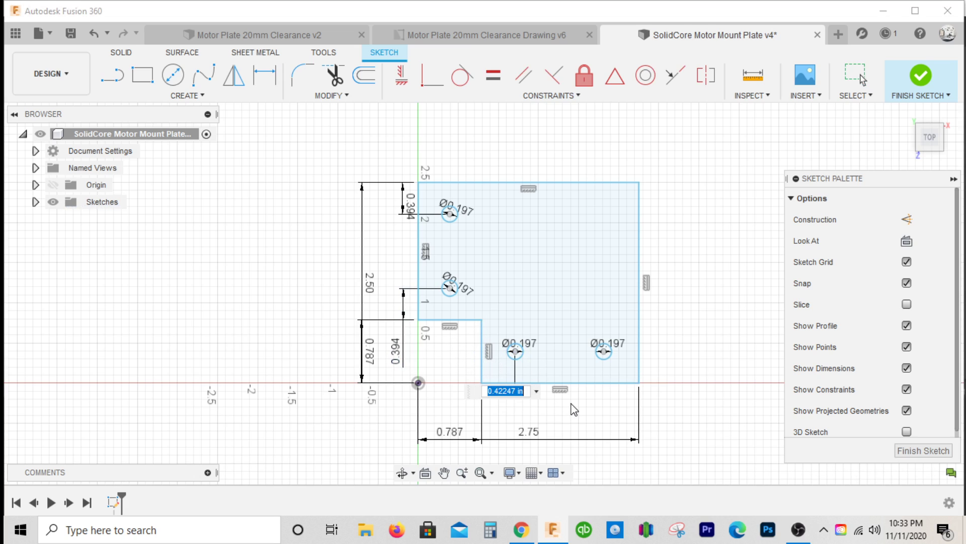
pyautogui.write('.394')
pyautogui.press('Return')
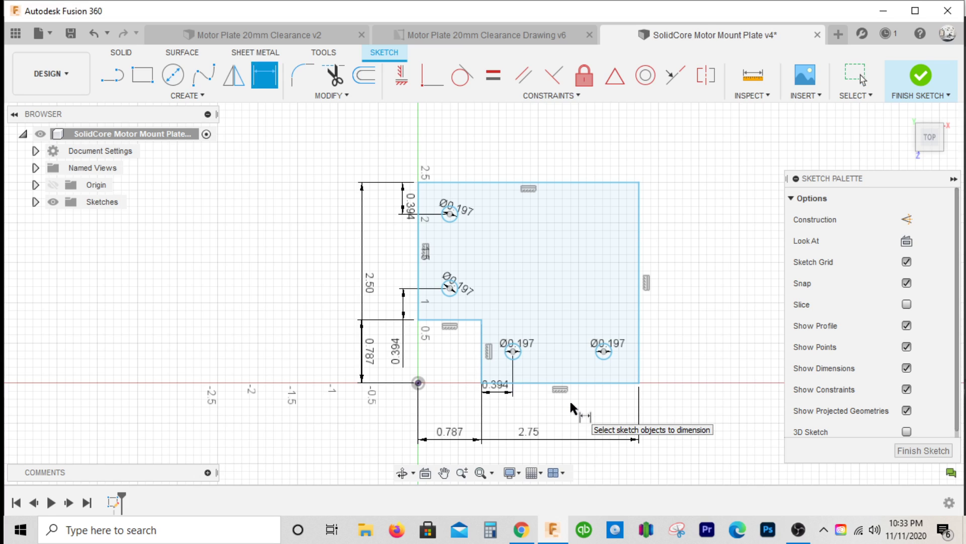
# Dimension the bottom-right hole 0.394 in from the plate's right edge and save the design with the version description User Saved.
pyautogui.click(639, 363)
pyautogui.click(674, 364)
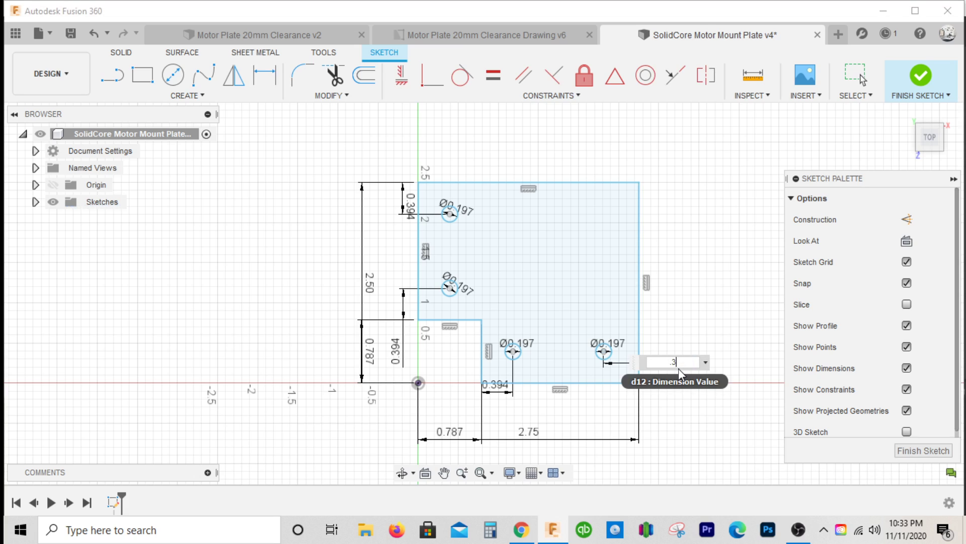
pyautogui.press('Return')
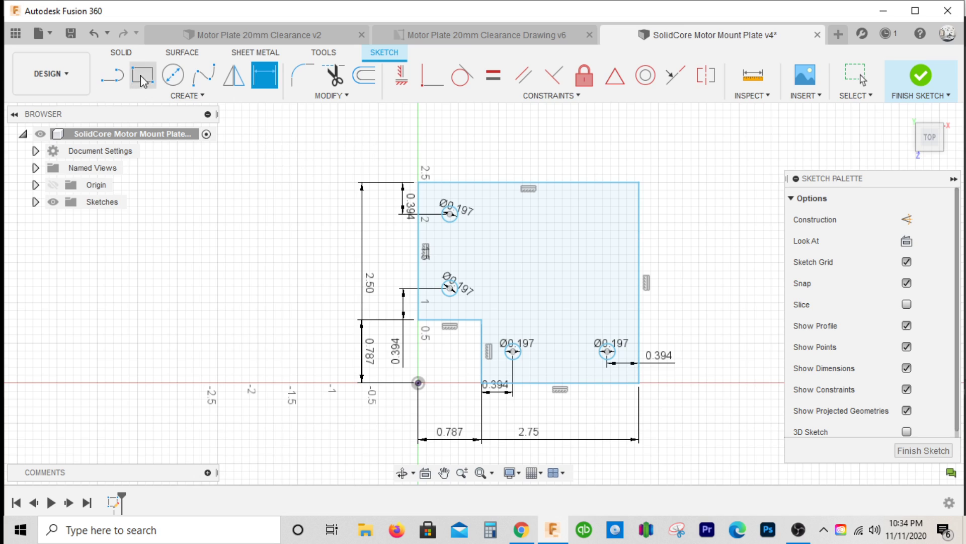
pyautogui.click(71, 35)
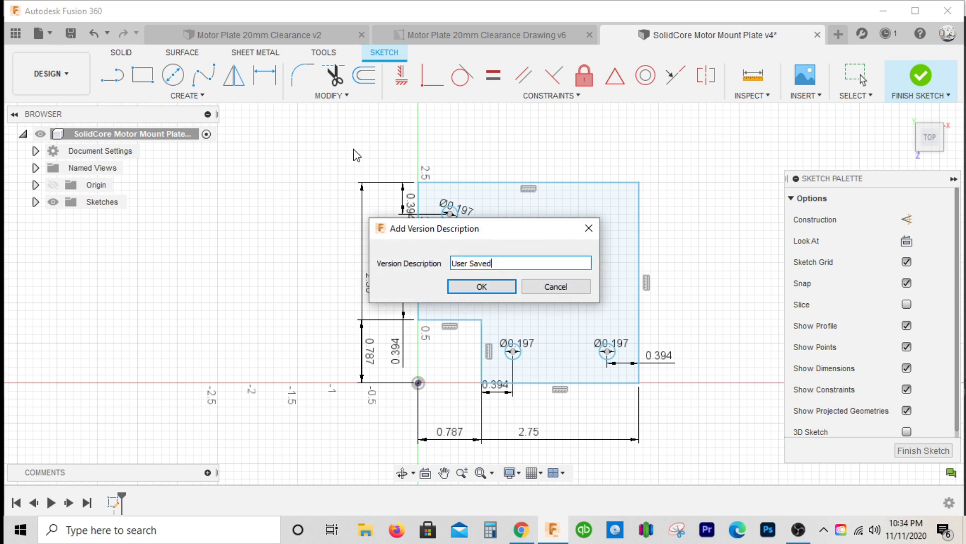
pyautogui.click(504, 288)
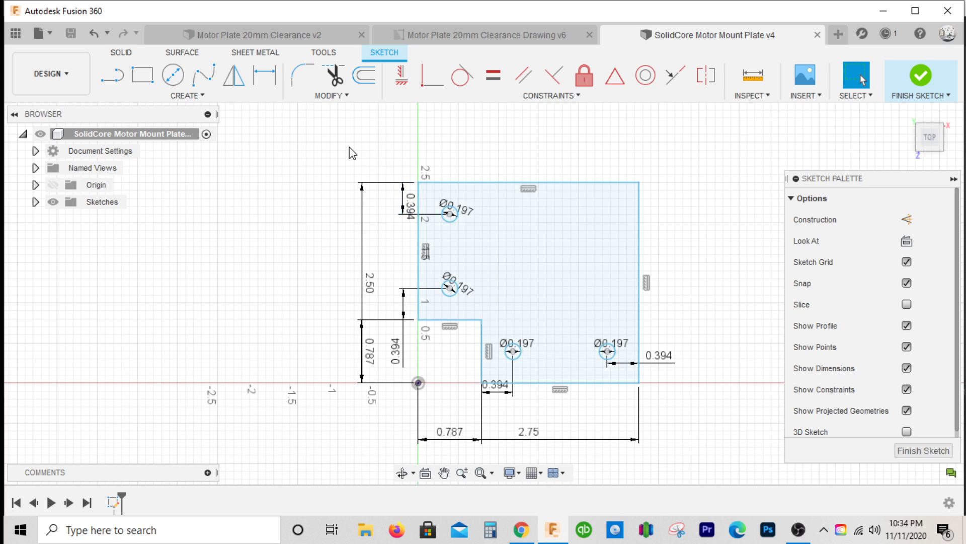
# Select the entire plate outline with its four holes and lock the geometry with the Fix constraint.
pyautogui.moveTo(350, 147)
pyautogui.mouseDown()
pyautogui.moveTo(629, 393)
pyautogui.moveTo(680, 397)
pyautogui.mouseUp()
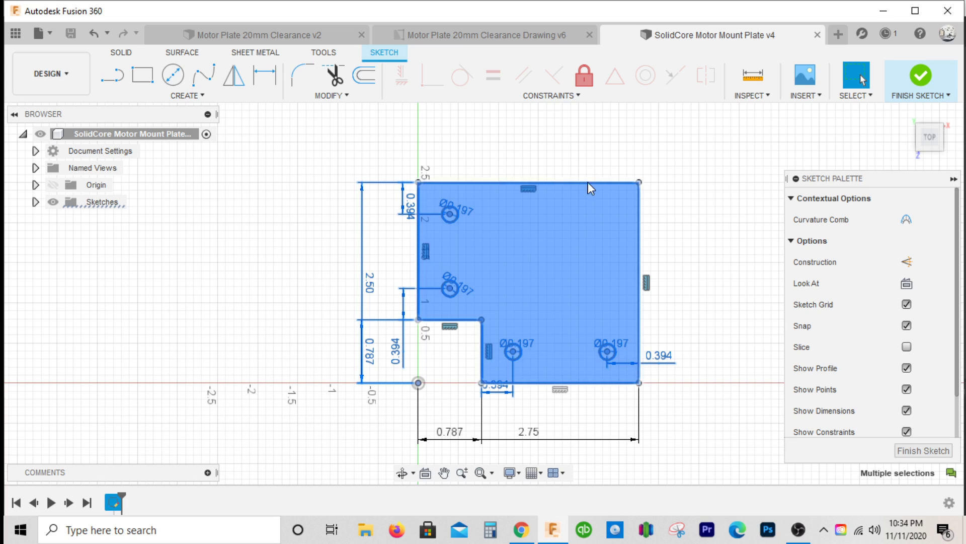
pyautogui.press('Escape')
pyautogui.click(583, 76)
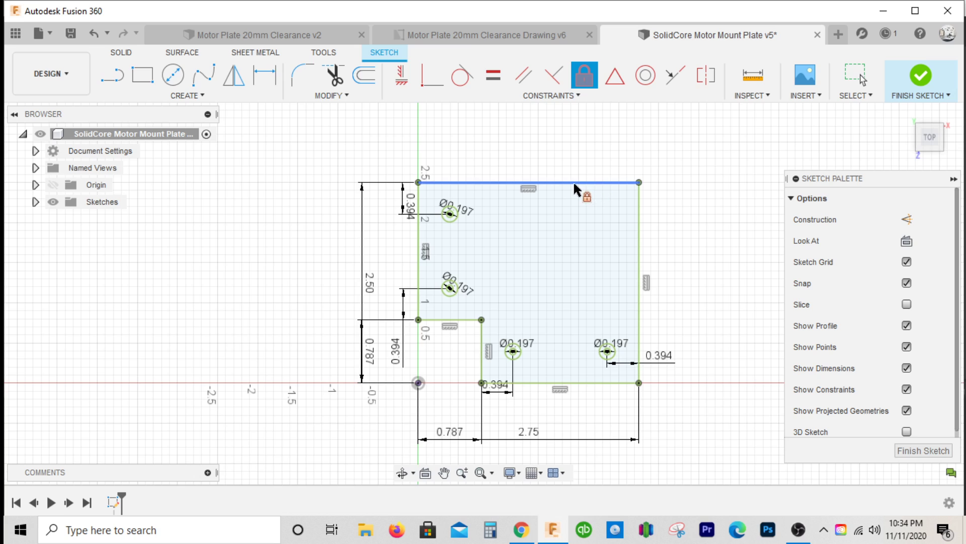
pyautogui.scroll(1, 567, 176)
pyautogui.press('Escape')
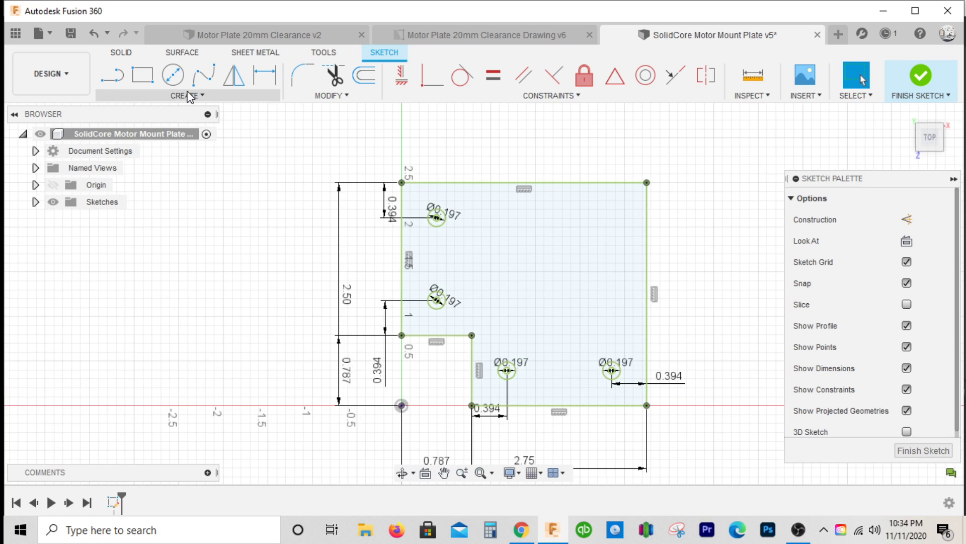
# Examine the motor opening in the Motor Plate 20mm Clearance Drawing for its width and its distances from the plate's bottom and right edges.
pyautogui.click(173, 75)
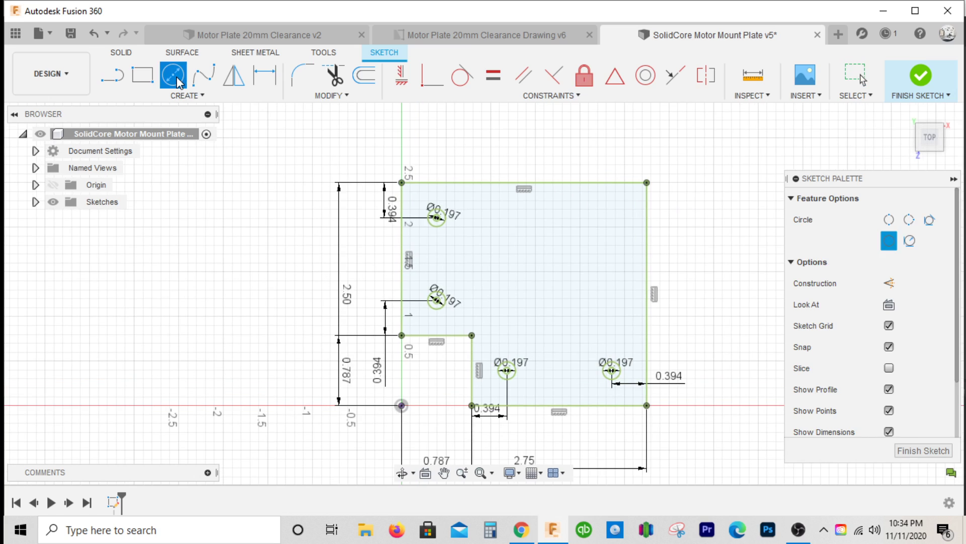
pyautogui.click(472, 37)
pyautogui.scroll(3, 521, 228)
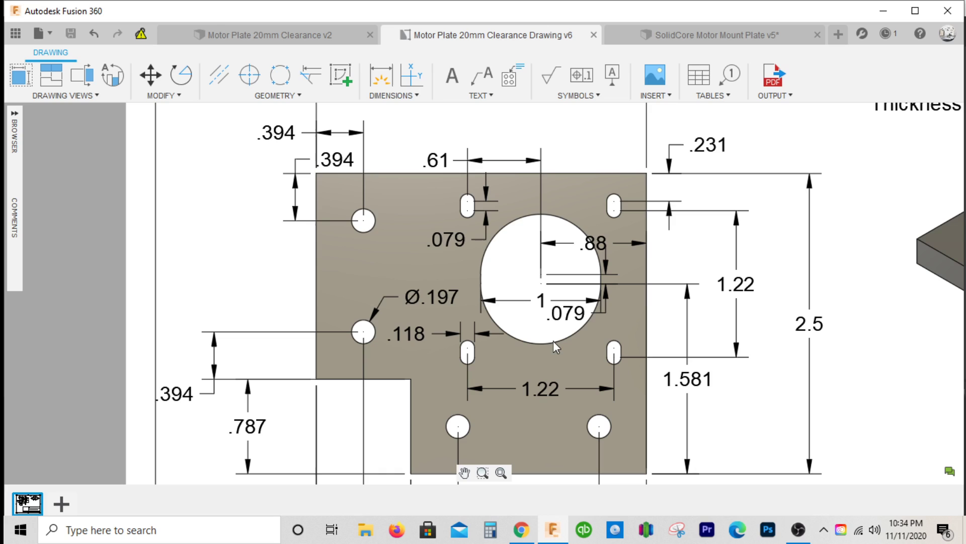
pyautogui.scroll(2, 588, 277)
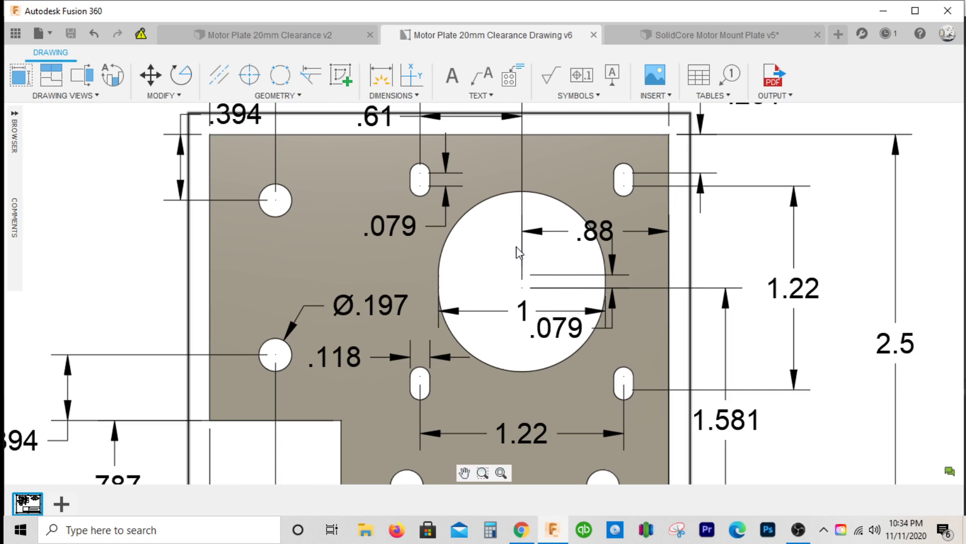
pyautogui.click(520, 312)
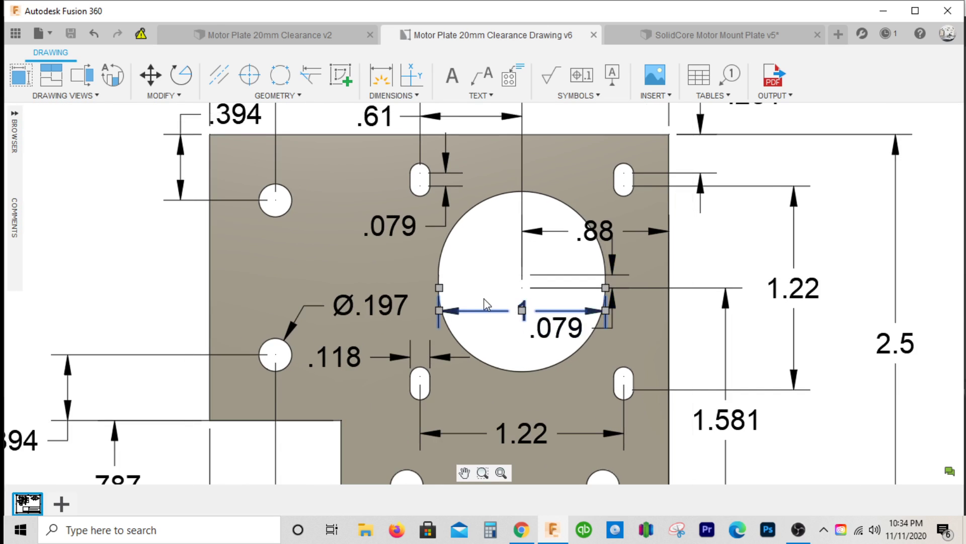
pyautogui.scroll(-3, 520, 322)
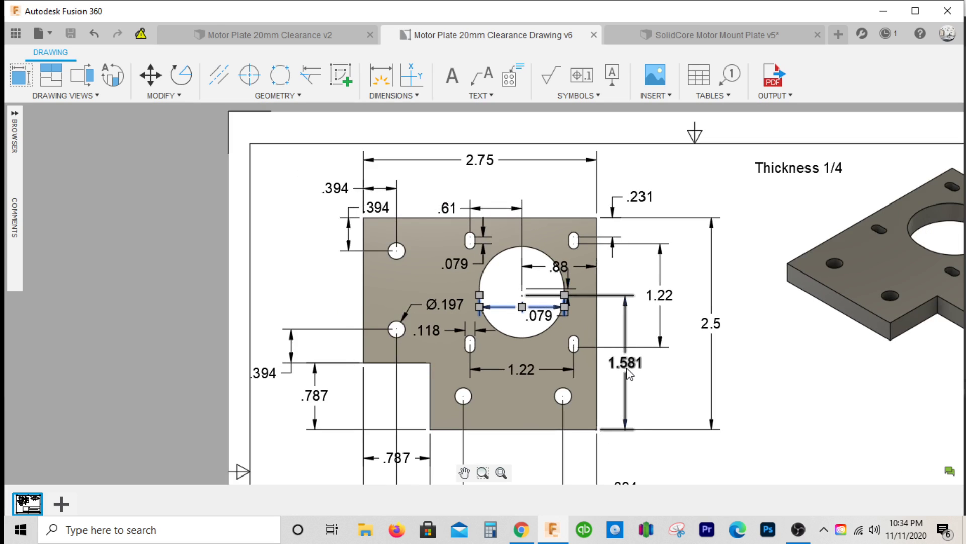
pyautogui.click(623, 369)
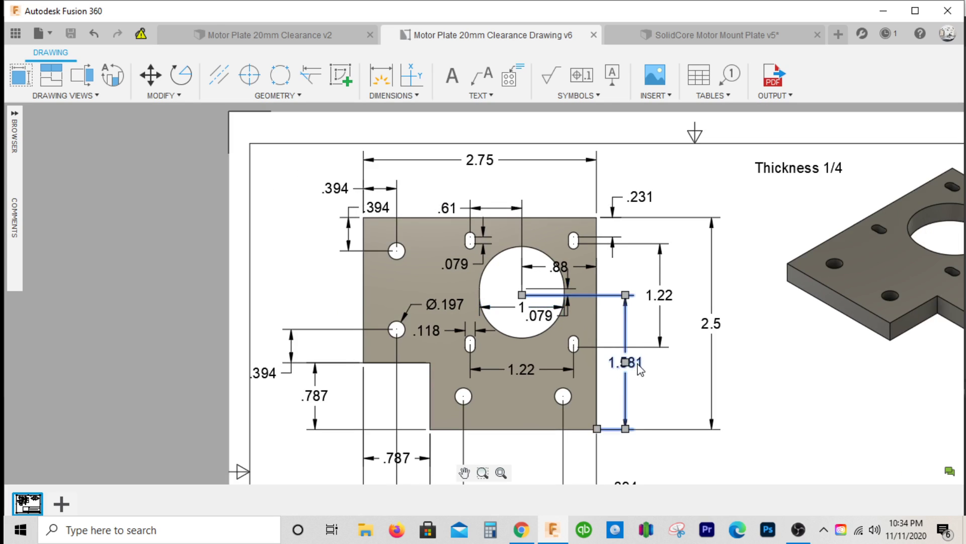
pyautogui.scroll(3, 626, 360)
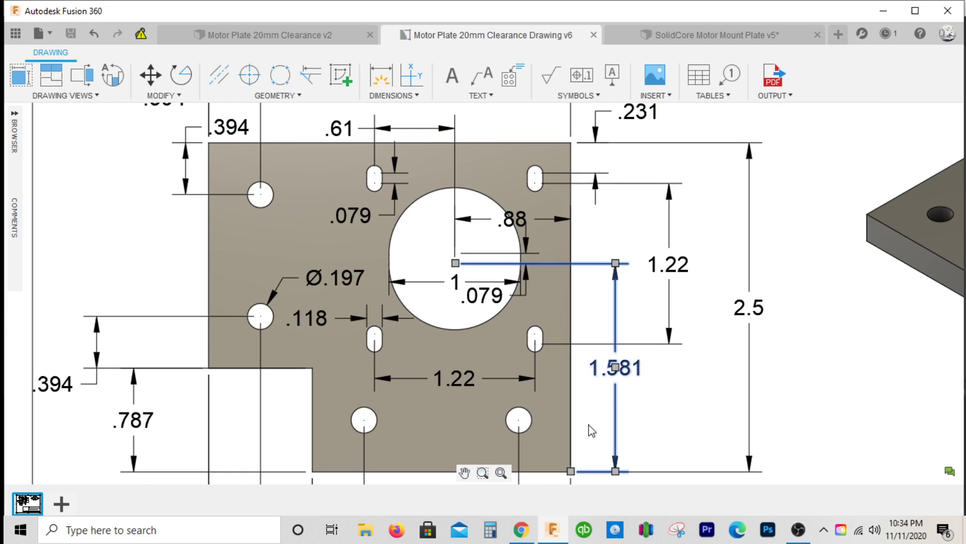
pyautogui.scroll(-1, 544, 261)
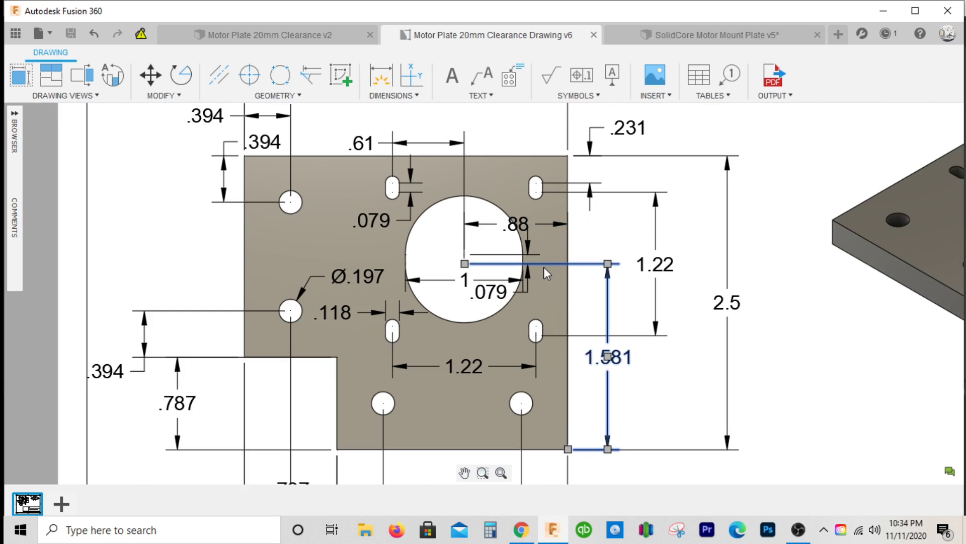
pyautogui.click(519, 228)
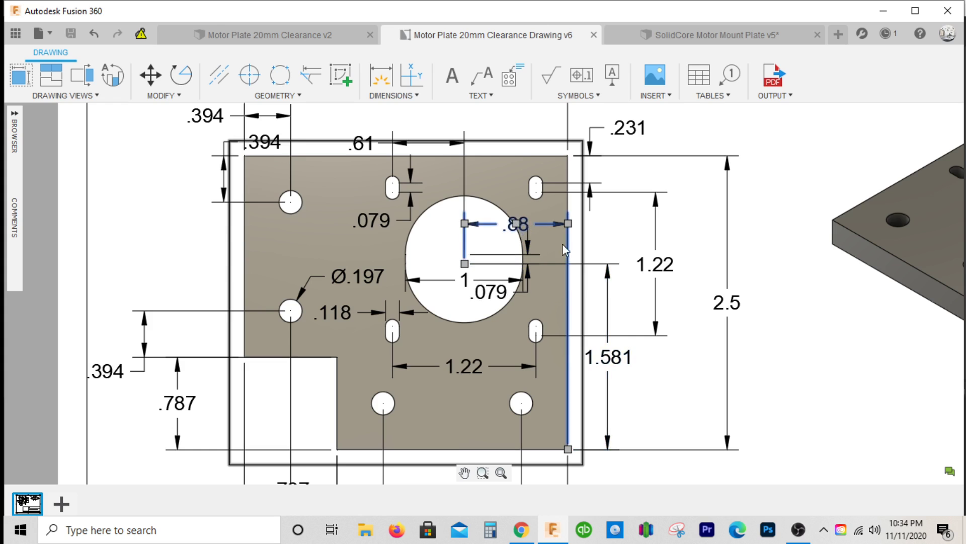
# Draw a 1 in diameter circle for the motor opening in the upper-right area of the SolidCore Motor Mount Plate sketch.
pyautogui.click(688, 36)
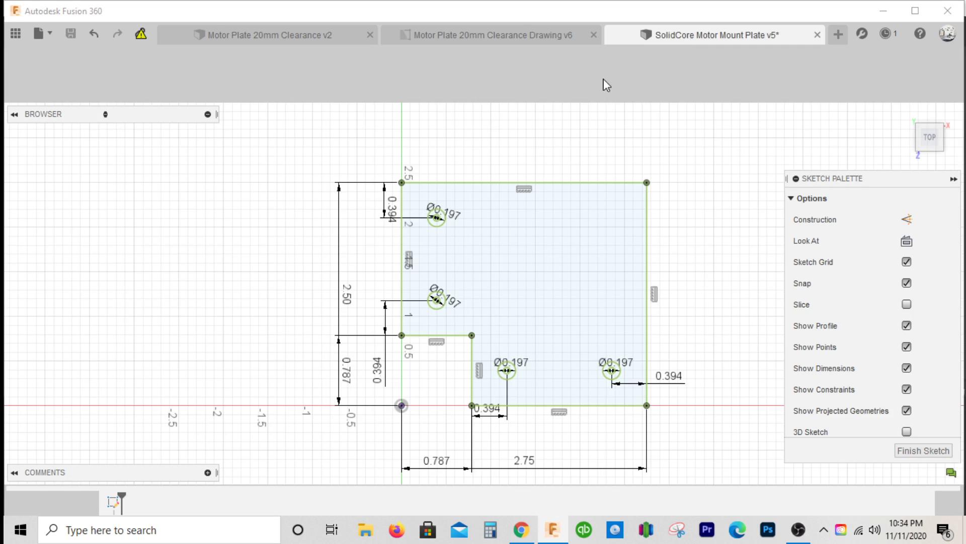
pyautogui.press('c')
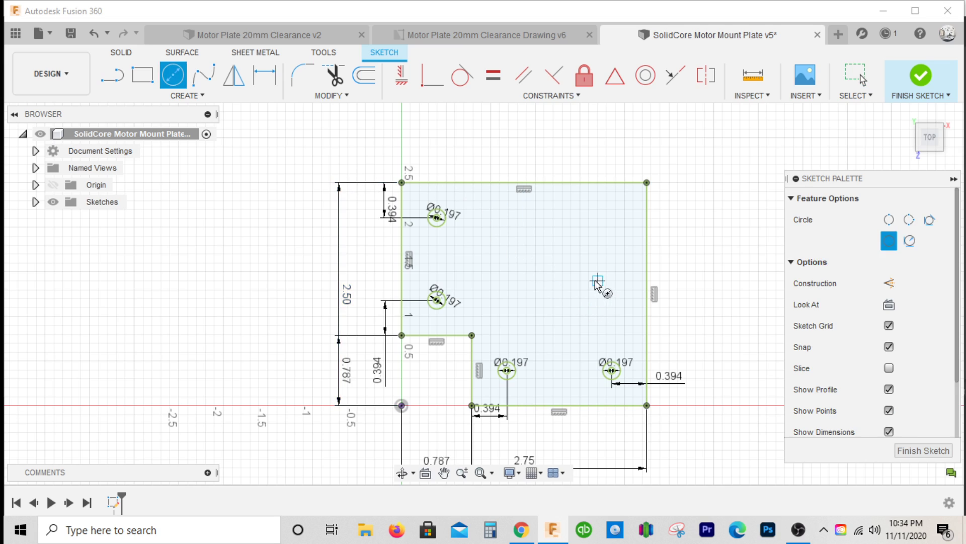
pyautogui.click(580, 272)
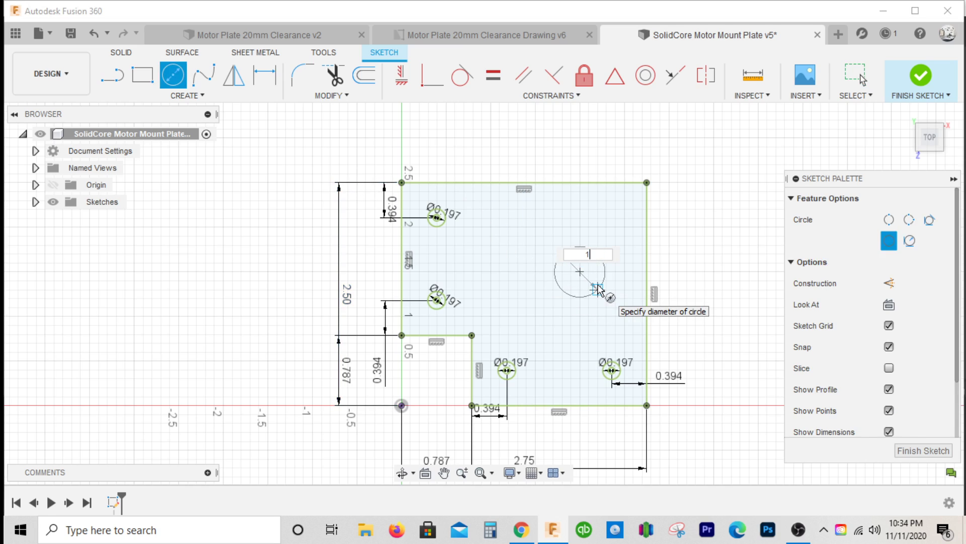
pyautogui.write('1')
pyautogui.press('Return')
pyautogui.press('Escape')
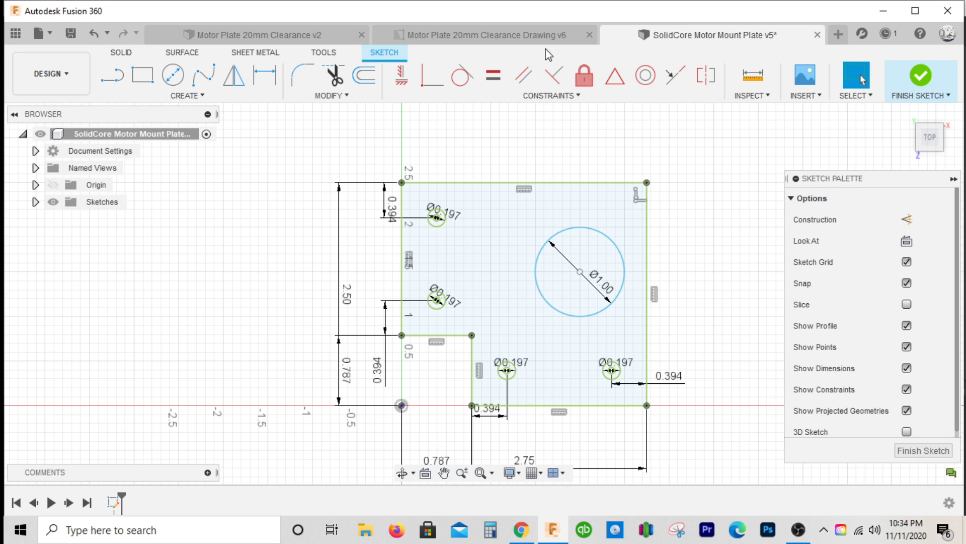
# Check the drawing's vertical position for the motor opening and dimension the circle's center 1.581 in above the plate's bottom-right corner.
pyautogui.click(549, 35)
pyautogui.click(607, 366)
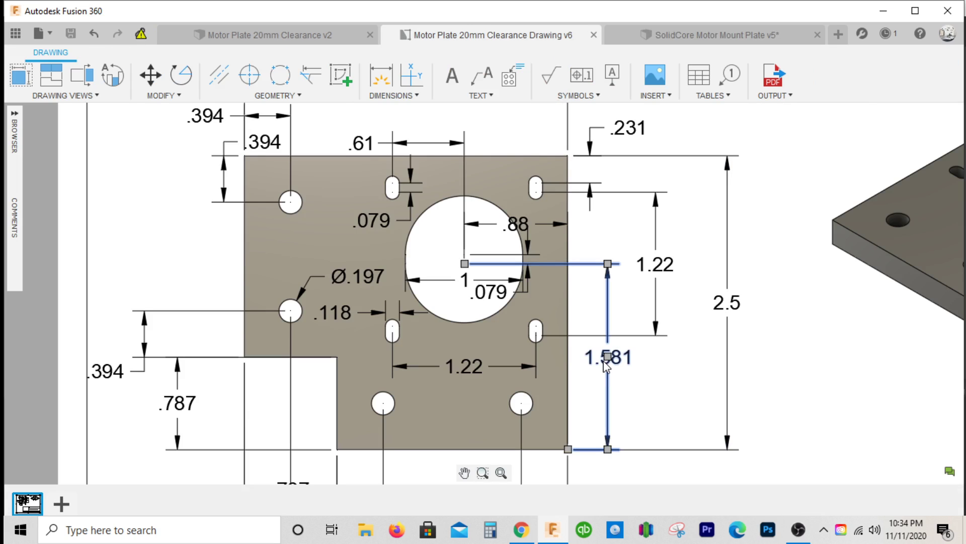
pyautogui.click(662, 29)
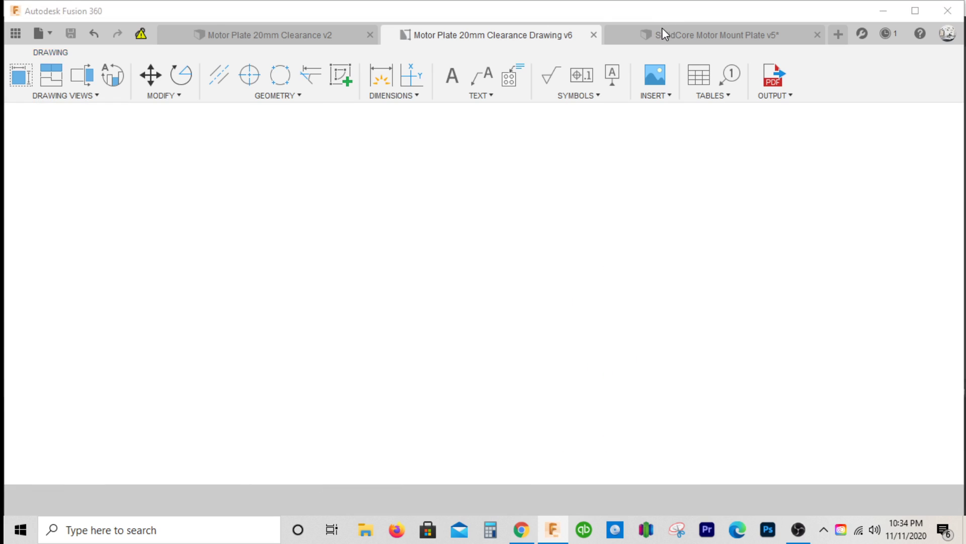
pyautogui.click(579, 272)
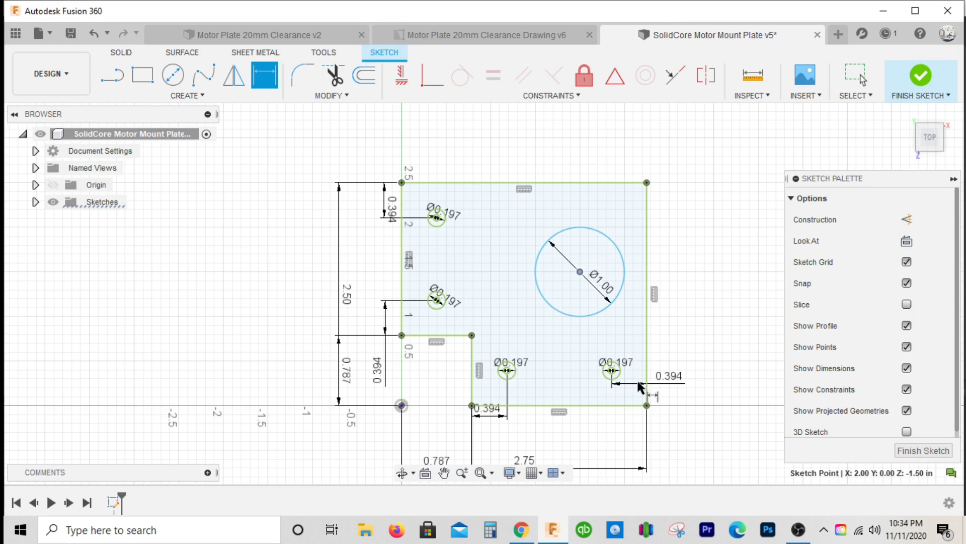
pyautogui.click(646, 405)
pyautogui.click(733, 364)
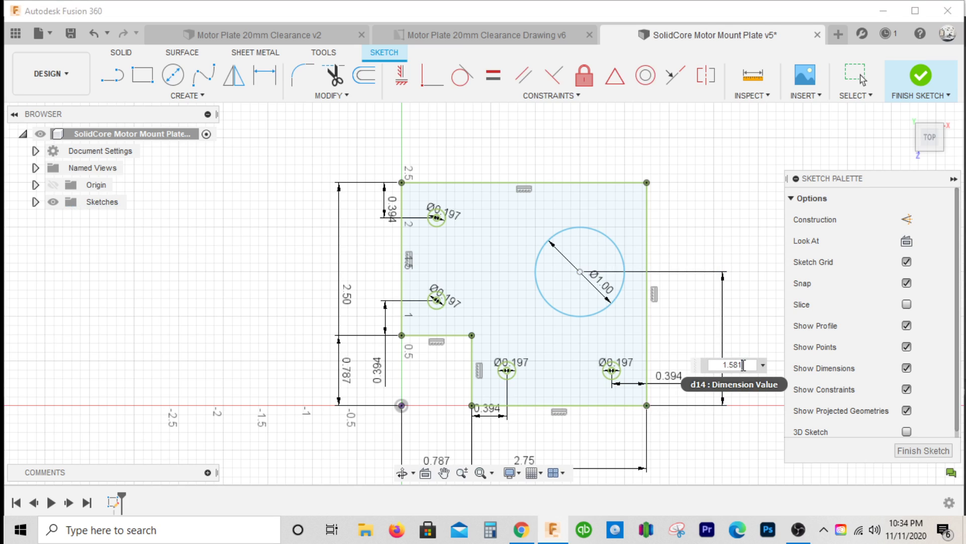
pyautogui.write('1.581')
pyautogui.press('Return')
# Recheck the drawing and dimension the motor circle's center 0.88 in from the plate's right edge.
pyautogui.click(520, 27)
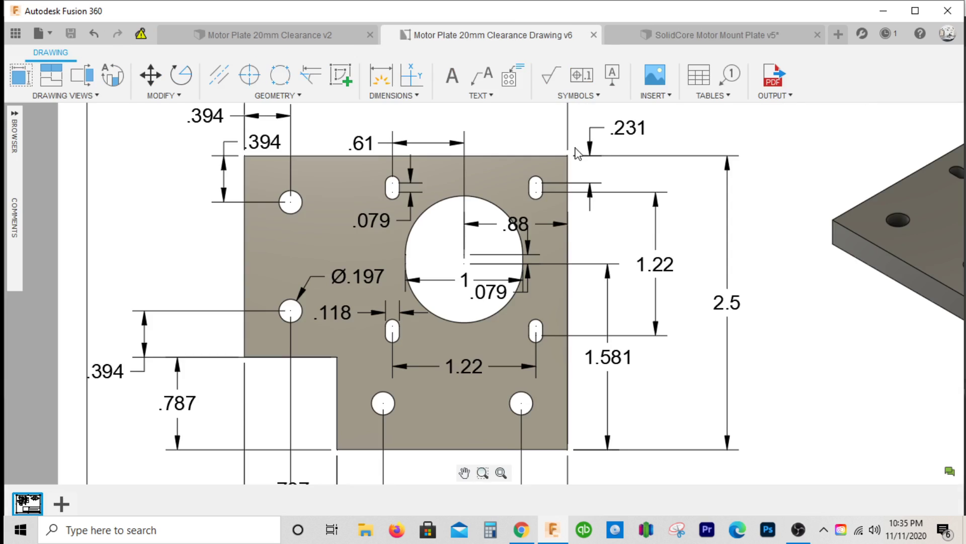
pyautogui.click(626, 33)
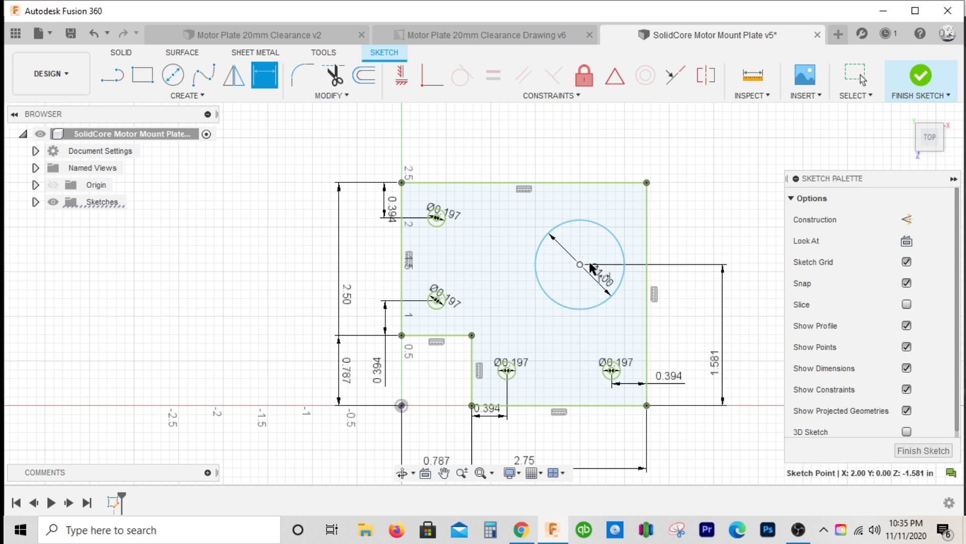
pyautogui.click(648, 251)
pyautogui.click(693, 242)
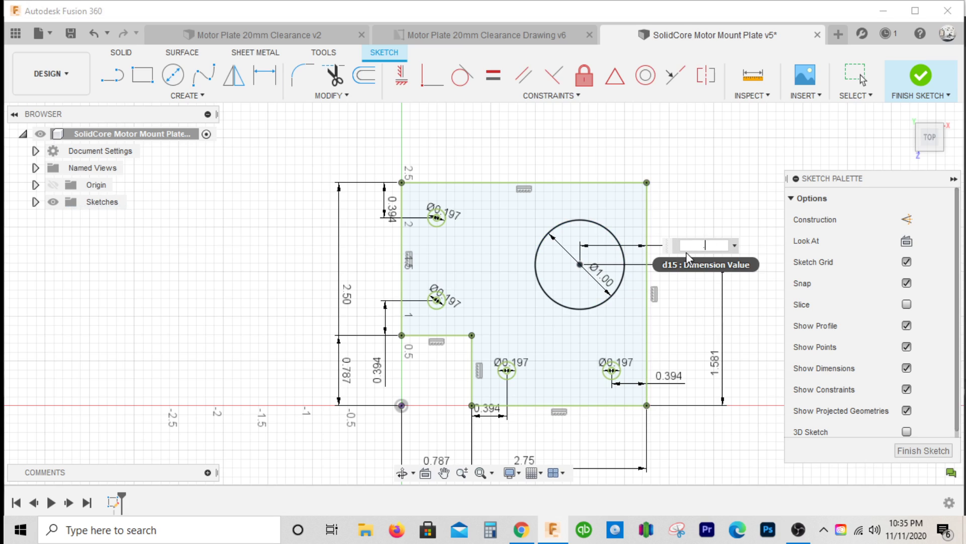
pyautogui.write('0.88')
pyautogui.press('Return')
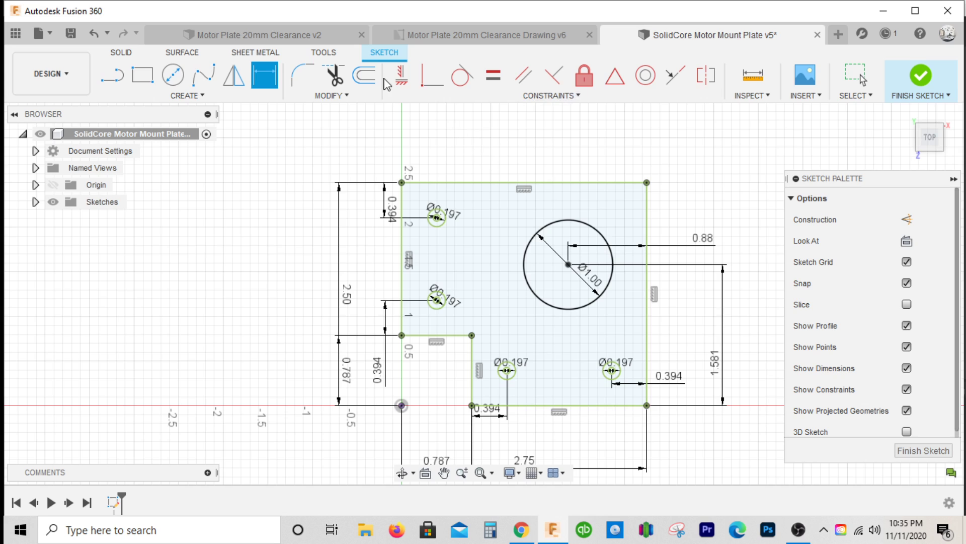
# Examine the motor opening's elongated shape in the drawing, including the vertical offset between its two arc centers.
pyautogui.click(519, 35)
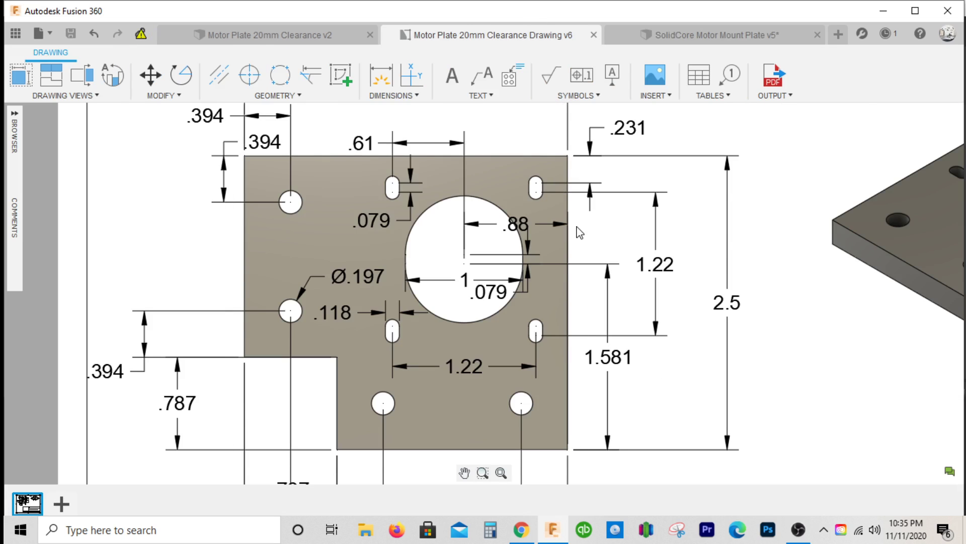
pyautogui.scroll(4, 492, 242)
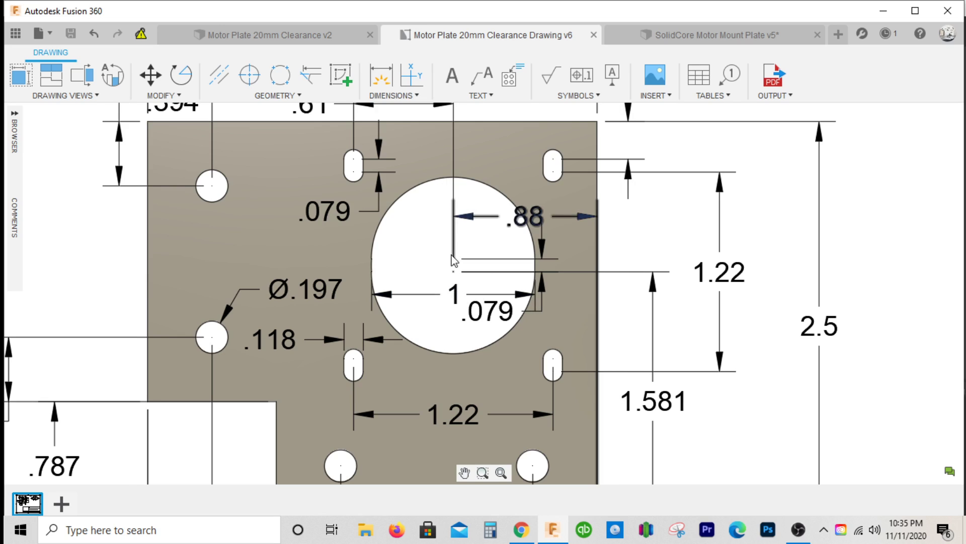
pyautogui.scroll(1, 463, 221)
pyautogui.scroll(3, 413, 235)
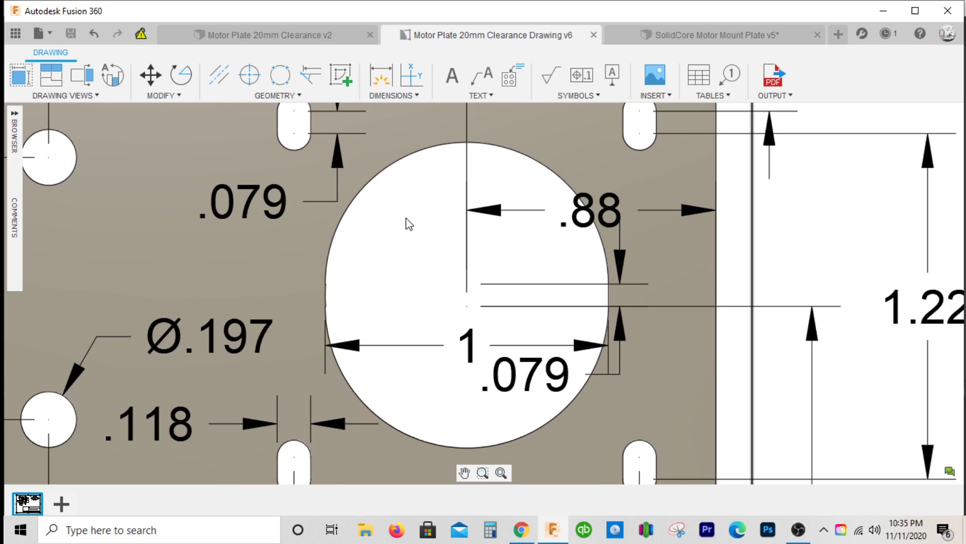
pyautogui.scroll(-2, 407, 224)
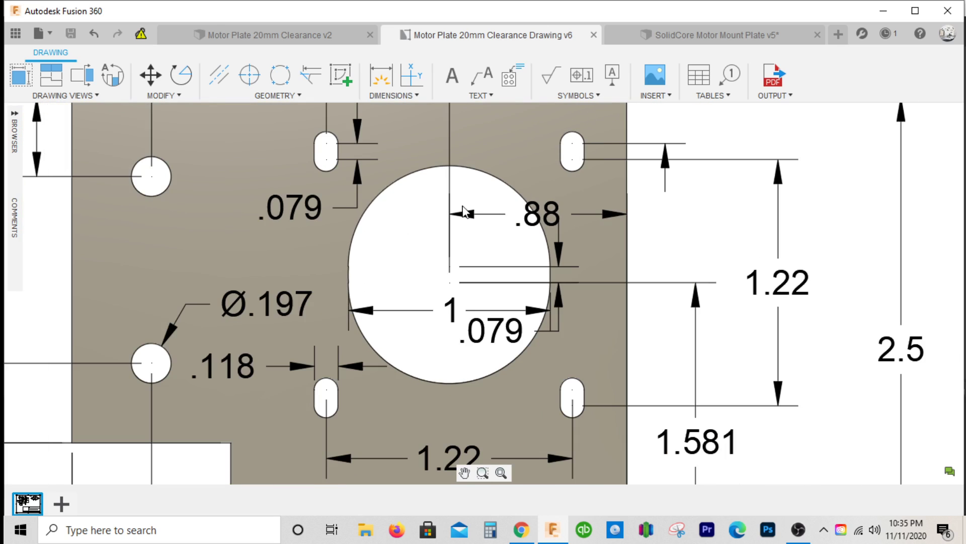
pyautogui.scroll(1, 481, 244)
pyautogui.scroll(1, 481, 252)
pyautogui.scroll(-3, 483, 251)
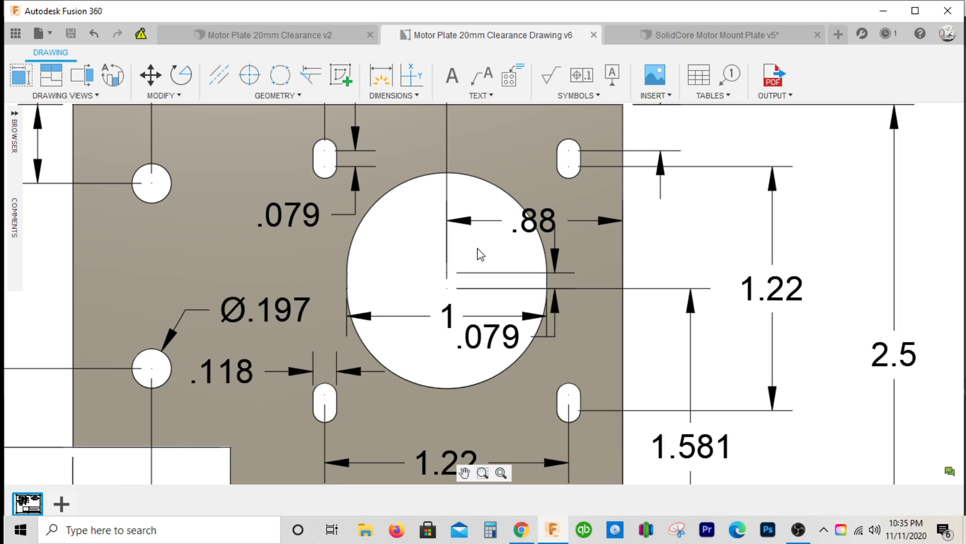
pyautogui.scroll(-2, 437, 266)
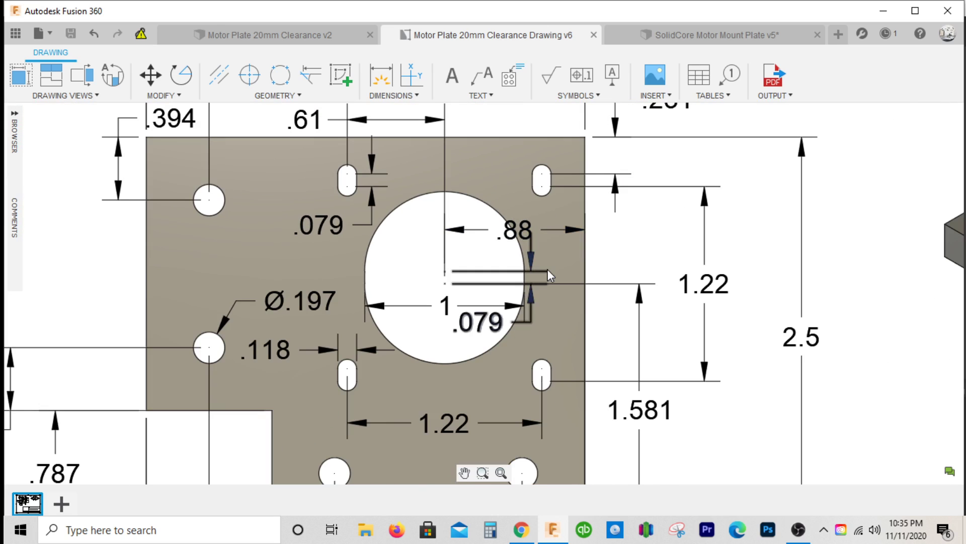
pyautogui.click(496, 324)
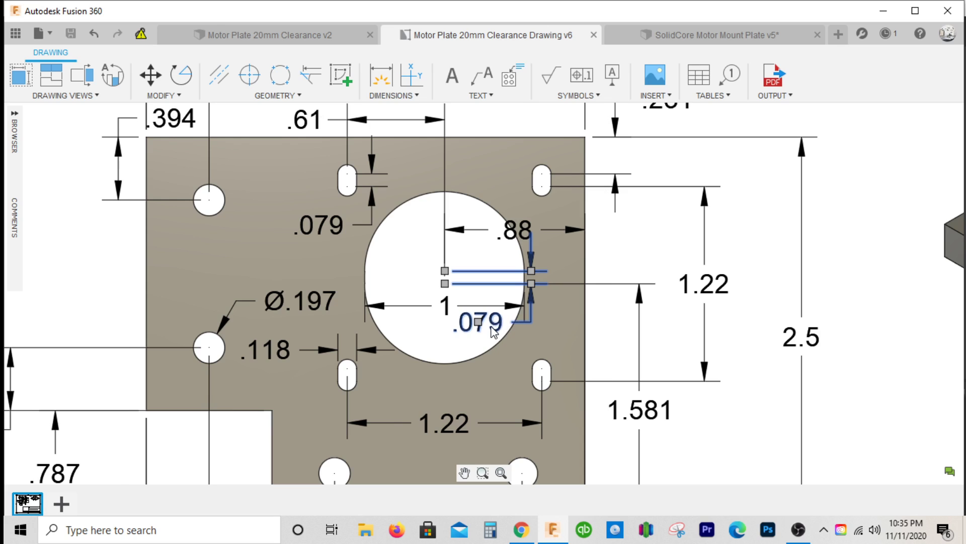
pyautogui.scroll(3, 491, 326)
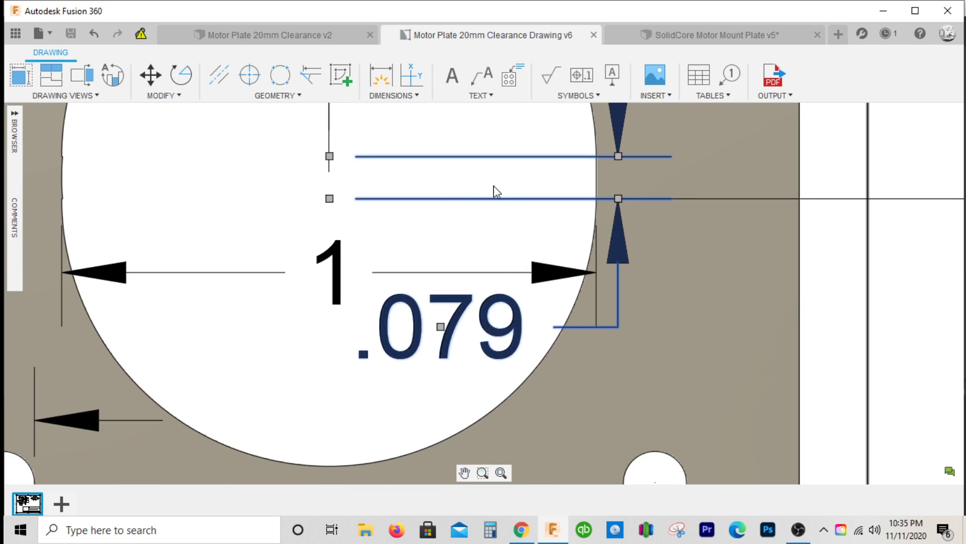
pyautogui.scroll(-3, 438, 197)
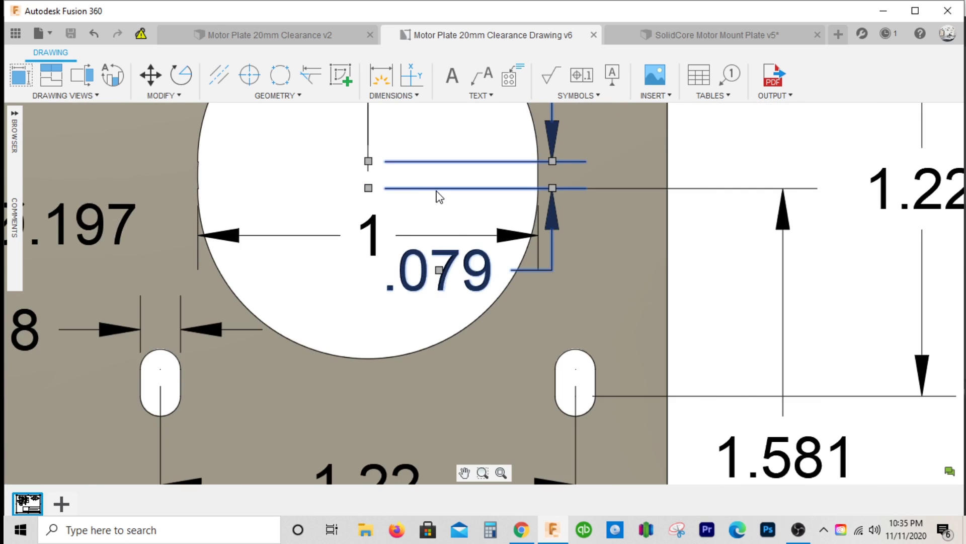
pyautogui.scroll(-3, 523, 115)
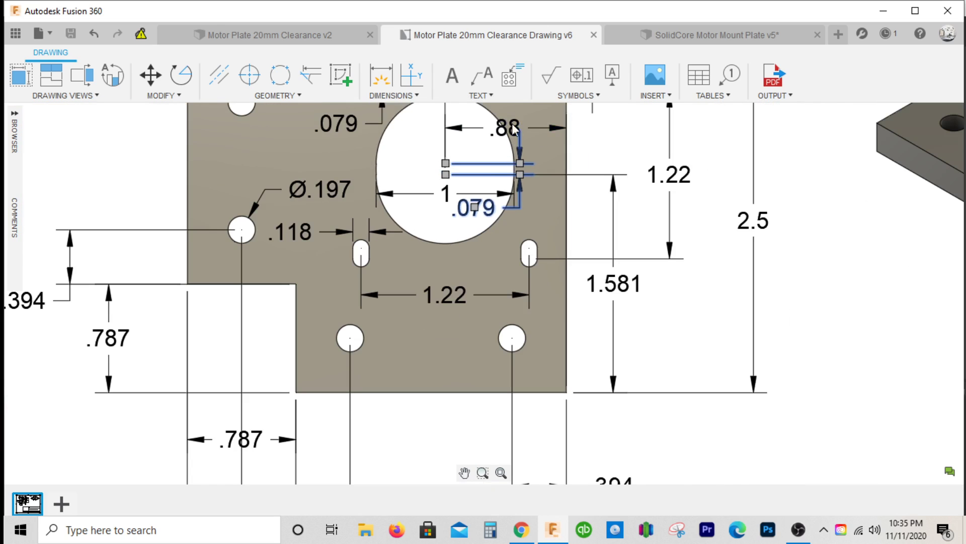
pyautogui.scroll(-1, 513, 130)
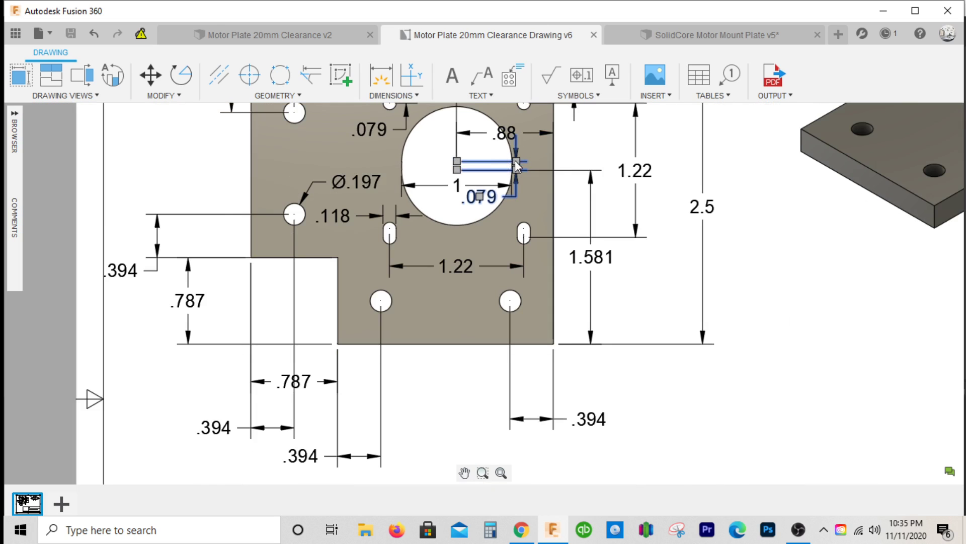
# Switch to the SolidCore Motor Mount Plate sketch.
pyautogui.click(743, 38)
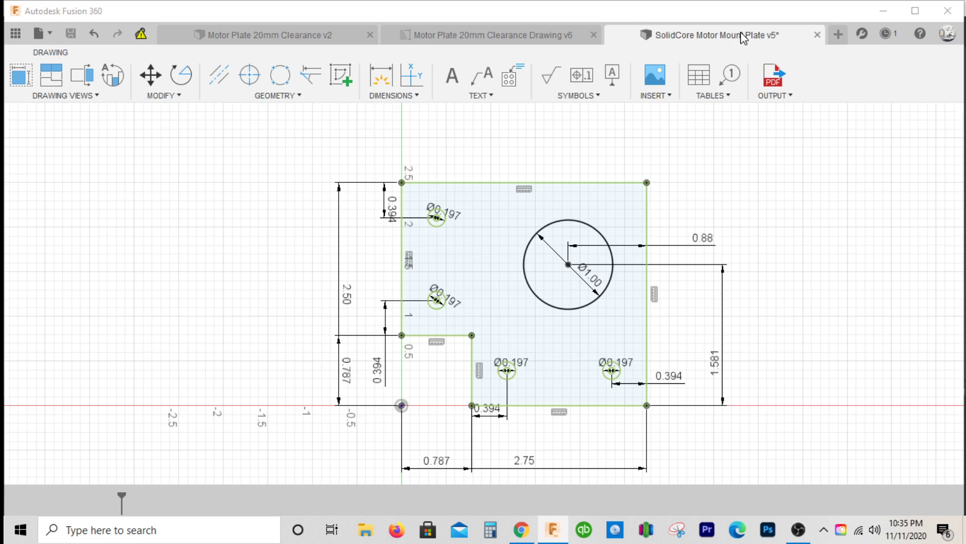
# Try to duplicate the motor opening circle and move the duplicate 0.079 in upward.
pyautogui.click(587, 223)
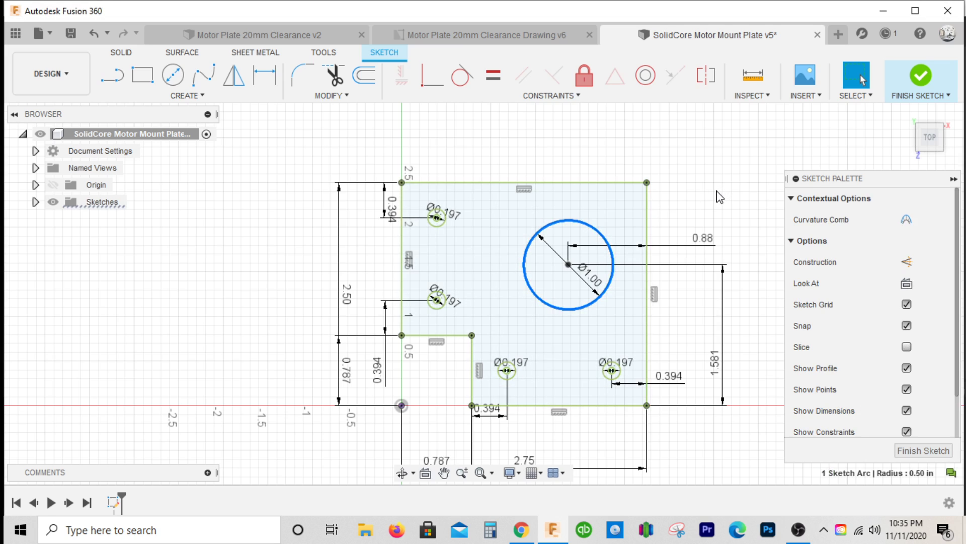
pyautogui.press('m')
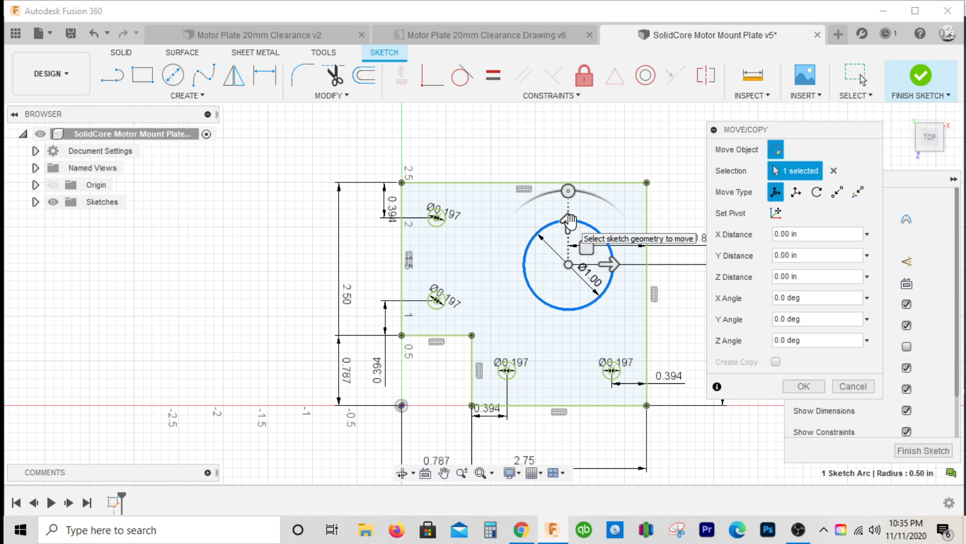
pyautogui.moveTo(569, 222); pyautogui.dragTo(574, 218)
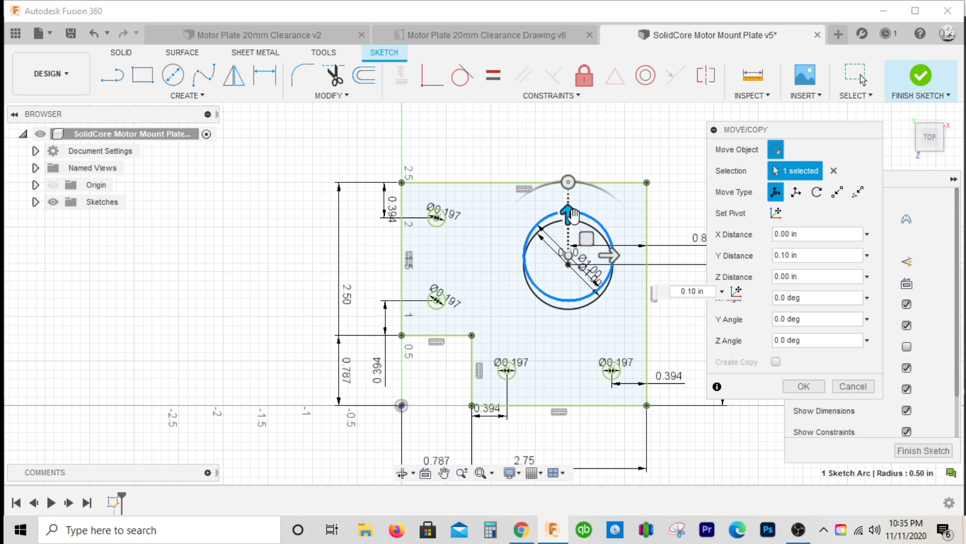
pyautogui.click(708, 292)
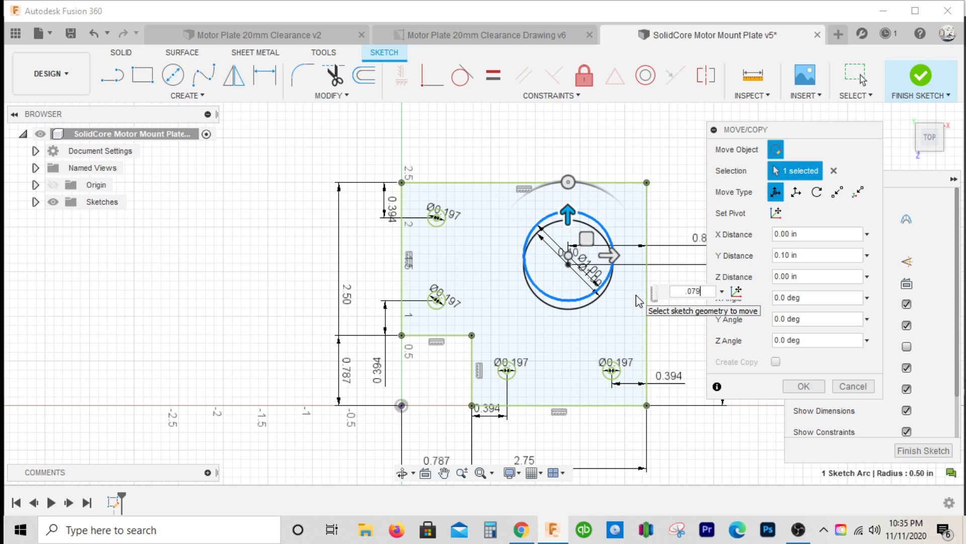
pyautogui.press('Return')
pyautogui.scroll(3, 543, 248)
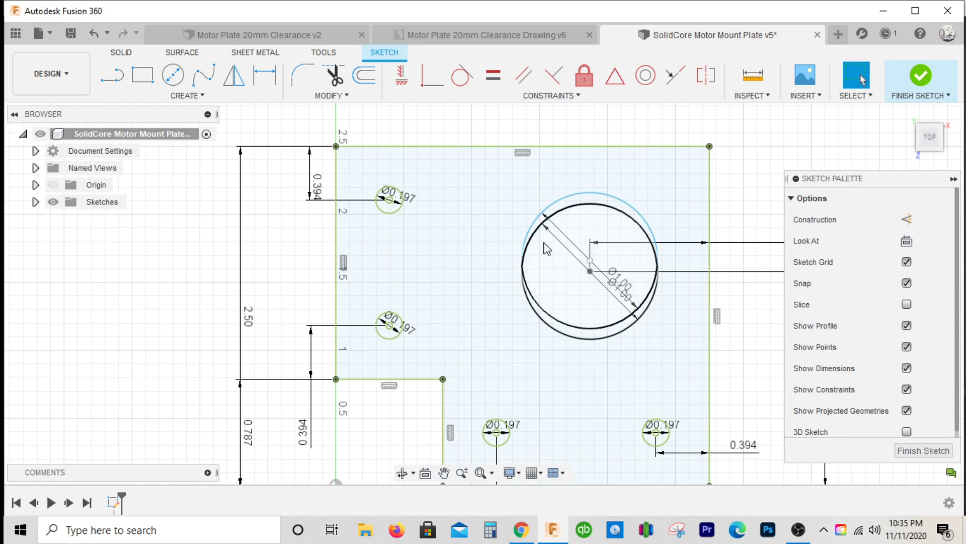
pyautogui.press('Escape')
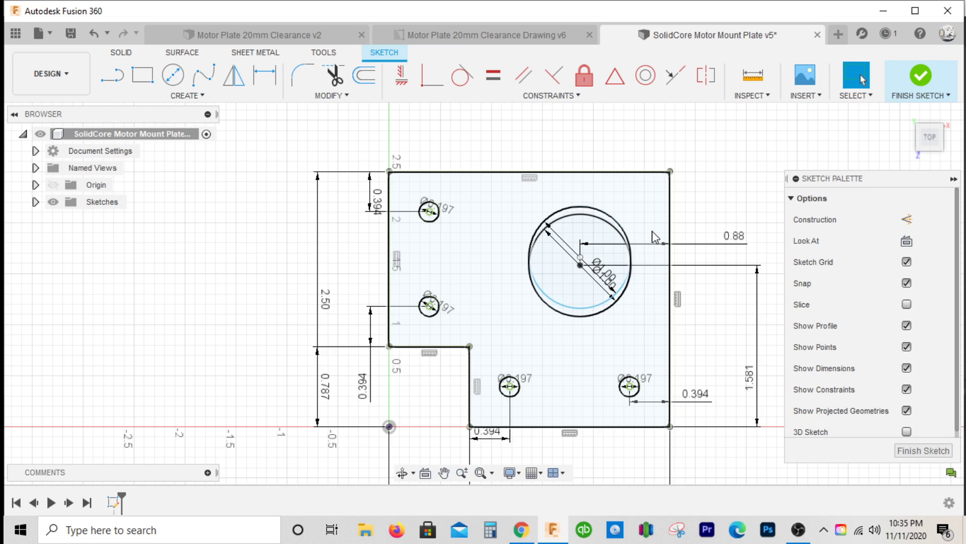
# Use Move/Copy in translate mode to create a copy of the 1 in motor circle offset 0.079 in along Y.
pyautogui.click(622, 234)
pyautogui.rightClick(621, 235)
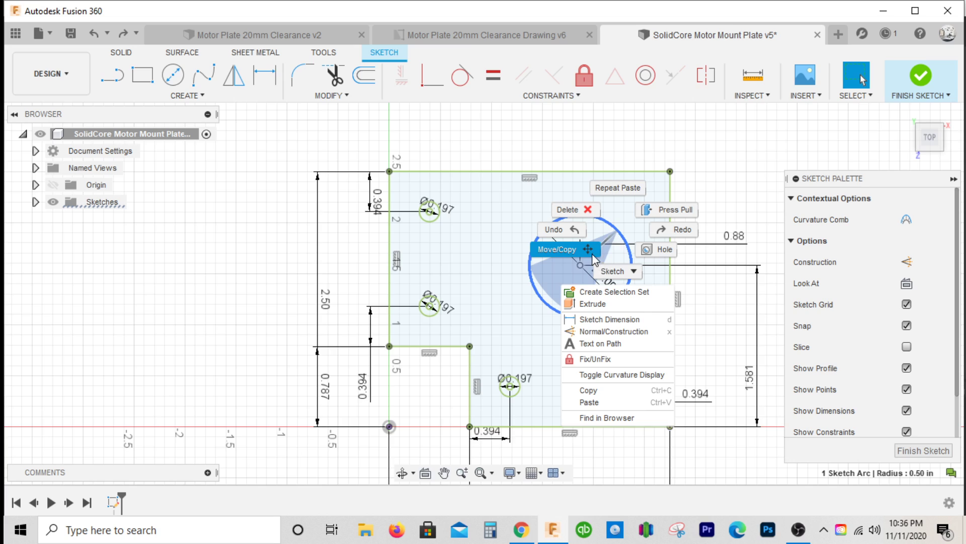
pyautogui.click(558, 249)
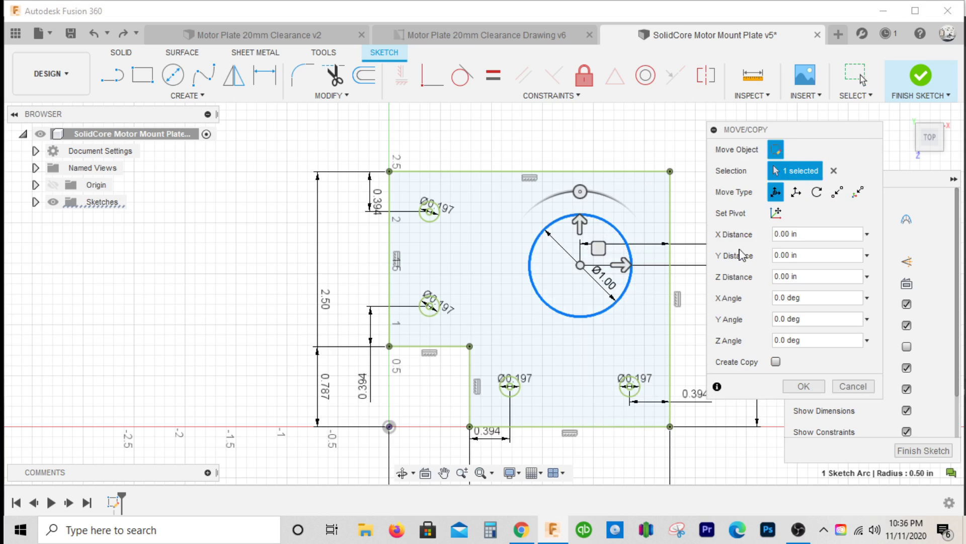
pyautogui.click(797, 193)
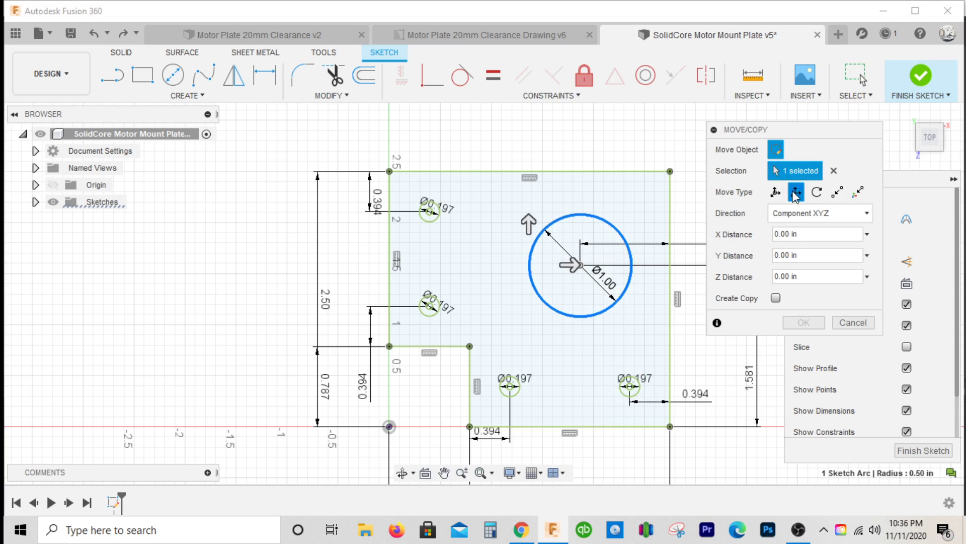
pyautogui.click(775, 298)
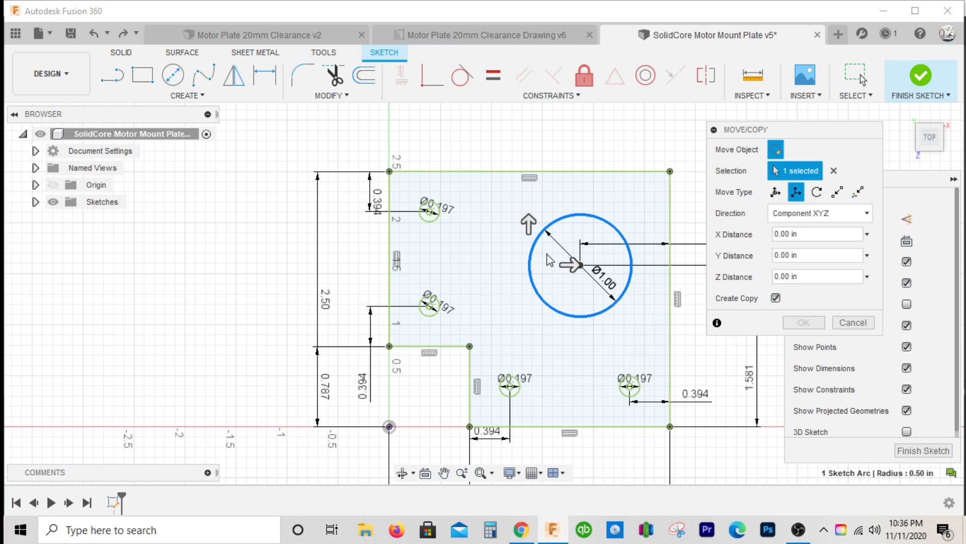
pyautogui.moveTo(527, 220); pyautogui.dragTo(528, 210)
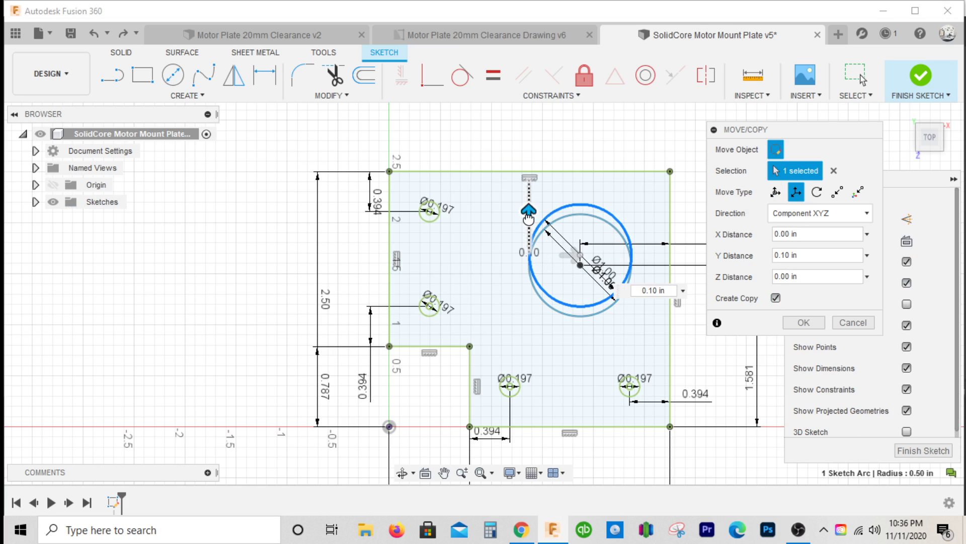
pyautogui.write('.079')
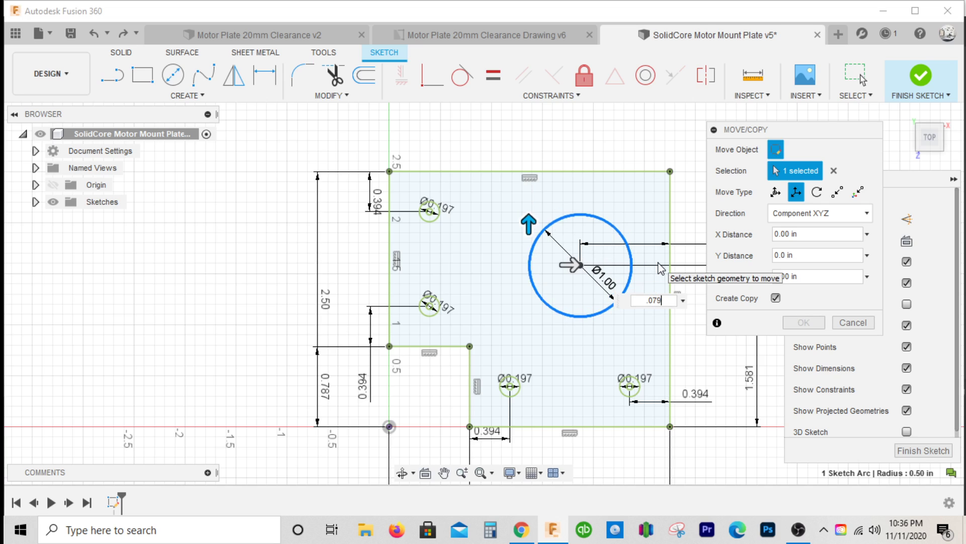
pyautogui.press('Return')
# Draw a vertical tangent line joining the outermost right points of the two overlapping motor circles.
pyautogui.scroll(2, 571, 209)
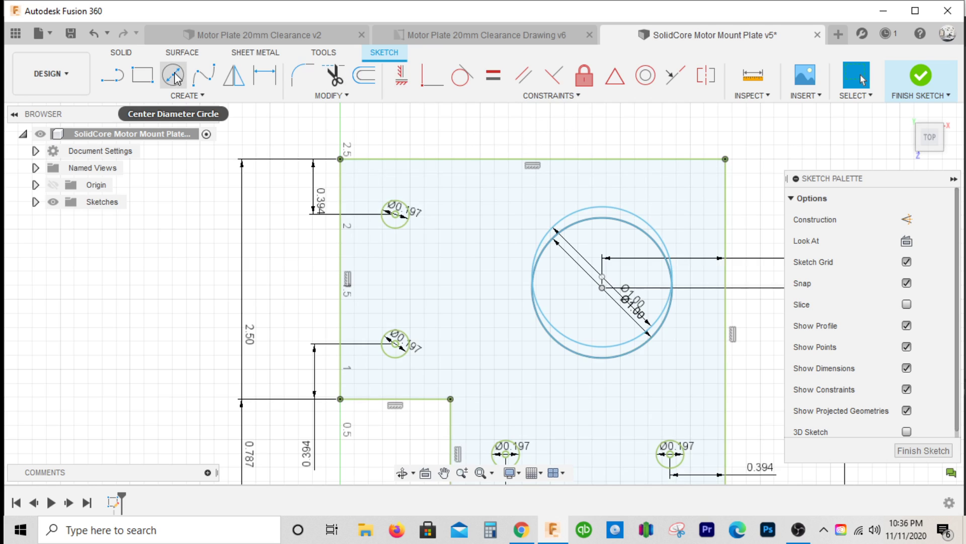
pyautogui.click(112, 75)
pyautogui.scroll(4, 630, 292)
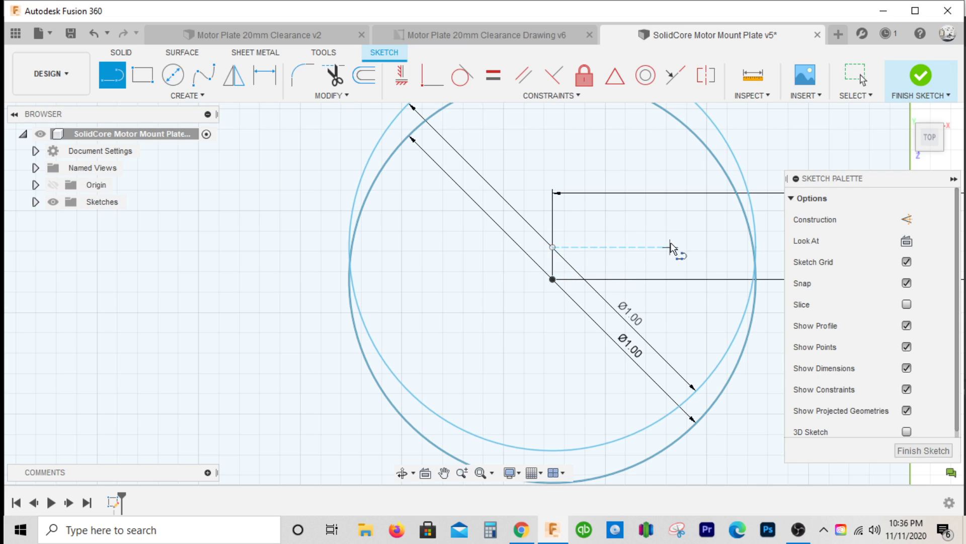
pyautogui.scroll(3, 760, 249)
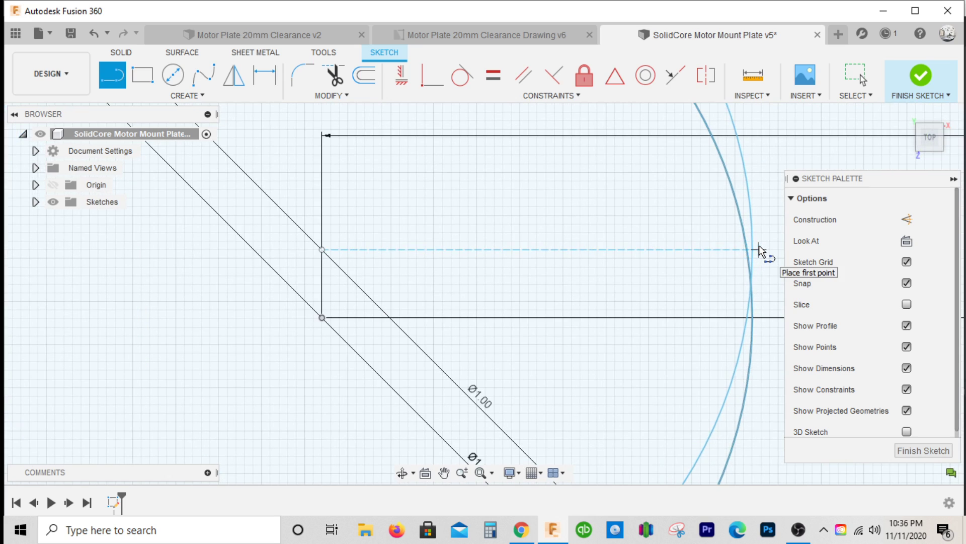
pyautogui.click(754, 249)
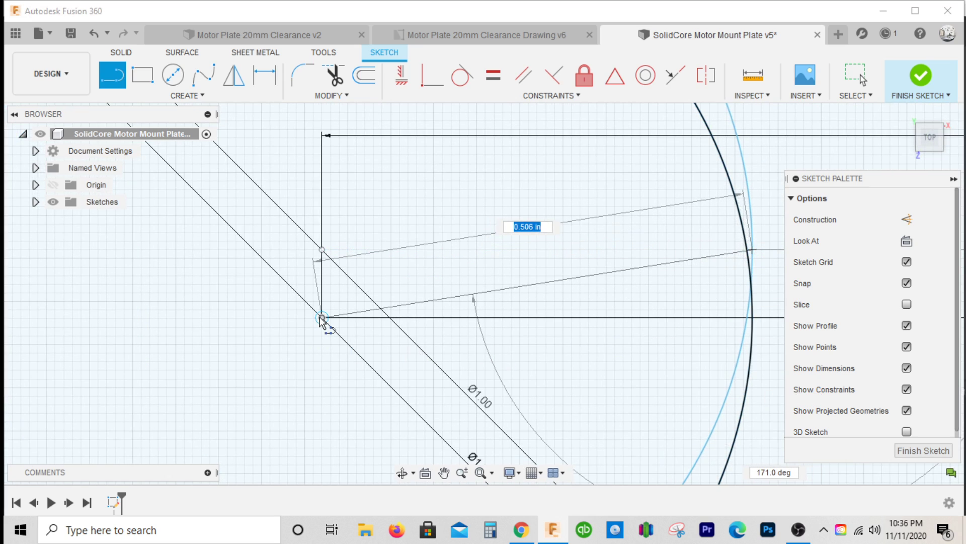
pyautogui.scroll(4, 753, 321)
pyautogui.click(758, 323)
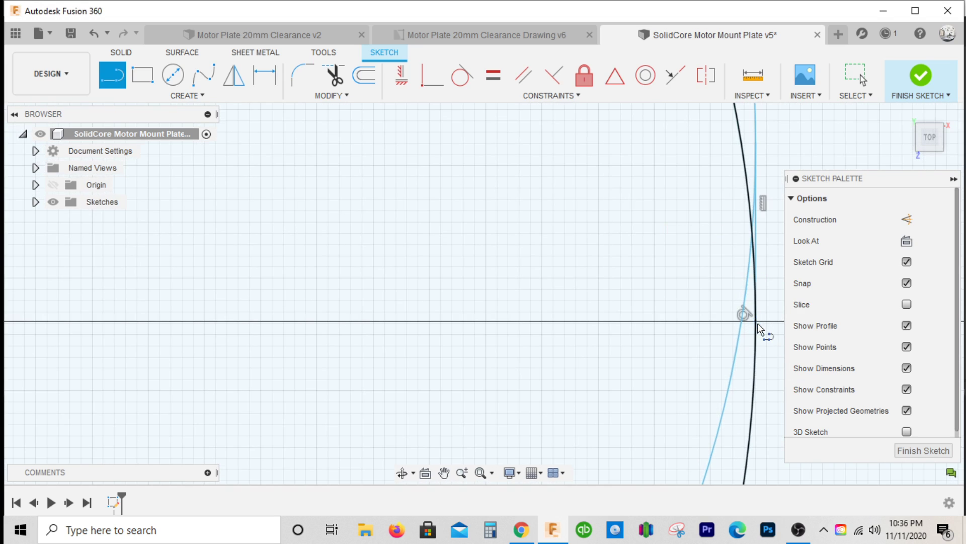
# Join the outermost left points of the two motor circles with a vertical line.
pyautogui.scroll(-6, 632, 302)
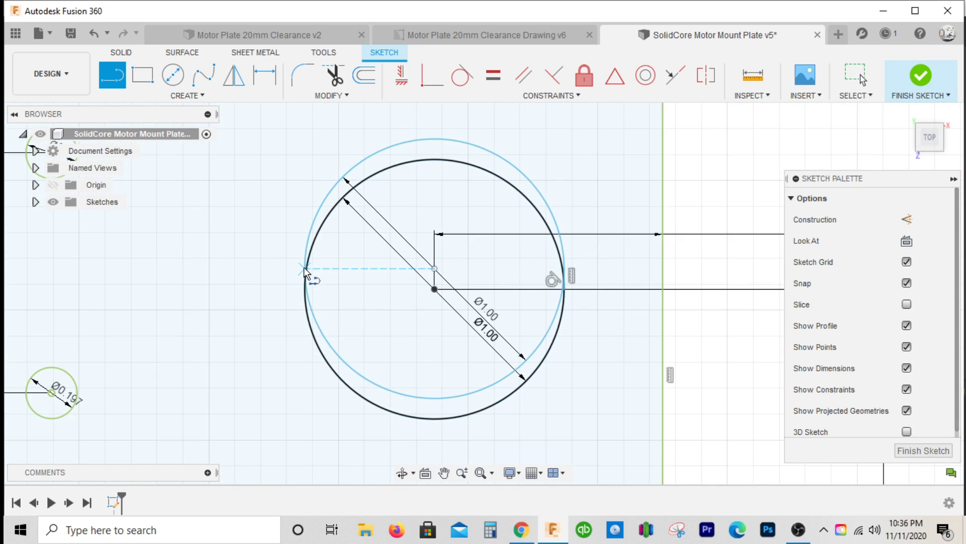
pyautogui.scroll(3, 304, 267)
pyautogui.click(305, 269)
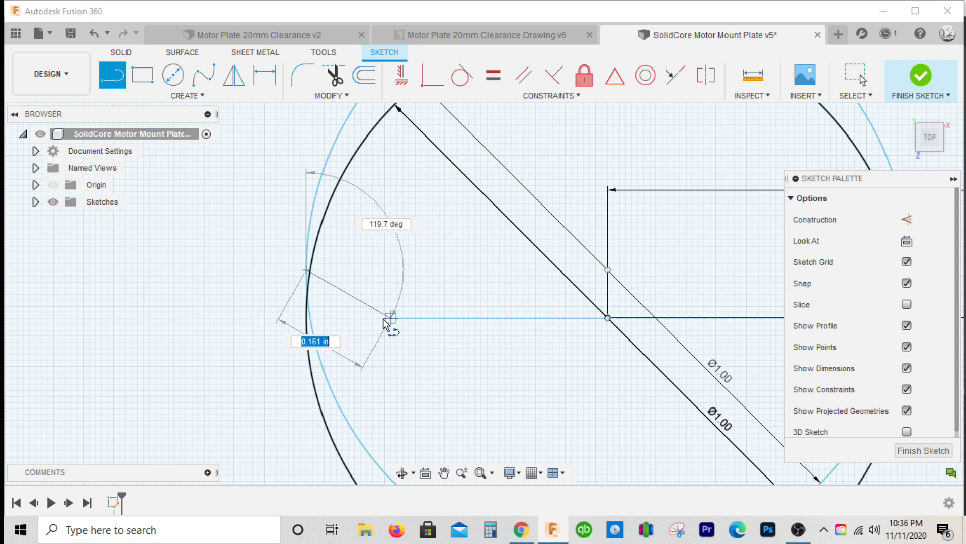
pyautogui.scroll(4, 315, 328)
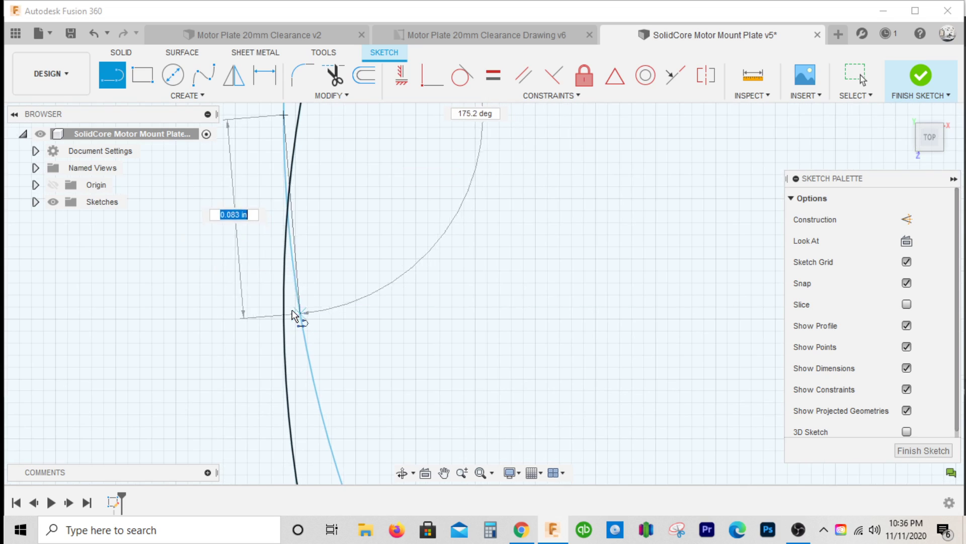
pyautogui.doubleClick(285, 305)
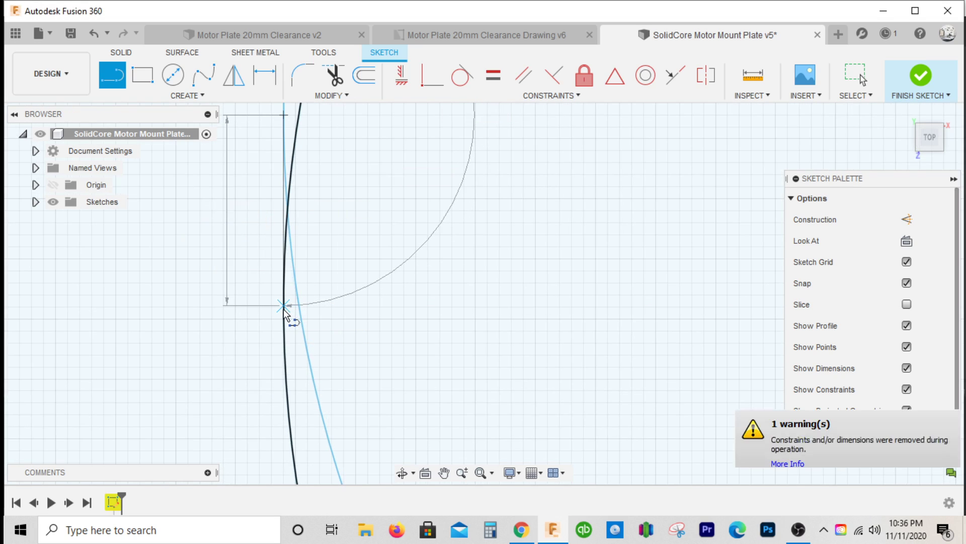
pyautogui.scroll(-1, 313, 304)
pyautogui.press('Escape')
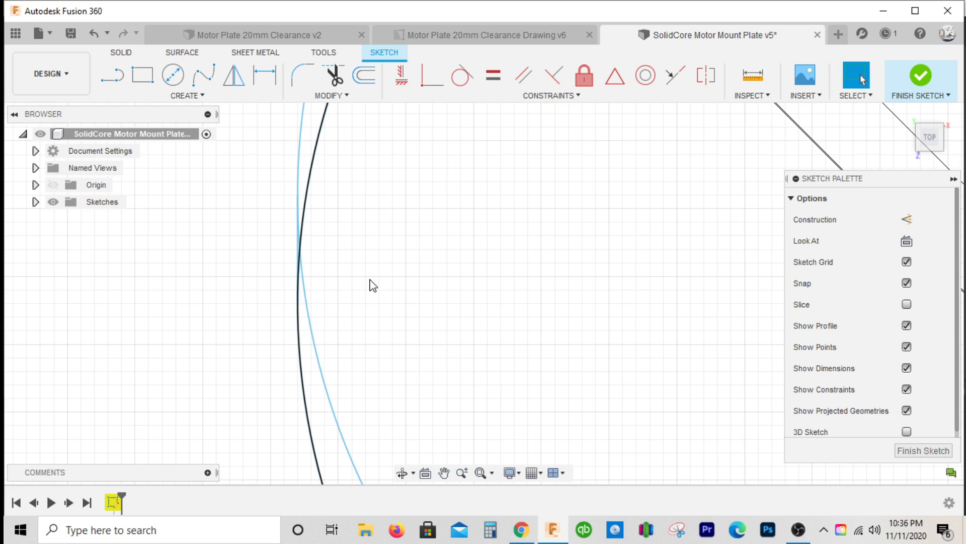
# Trim the overlapping inner arcs of the two motor circles to shape the elongated opening.
pyautogui.press('t')
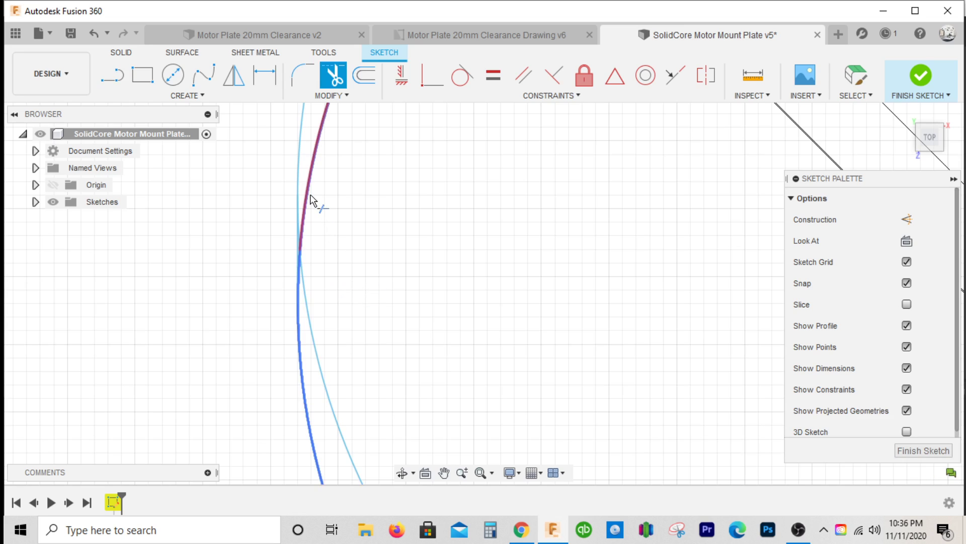
pyautogui.click(314, 206)
pyautogui.click(309, 303)
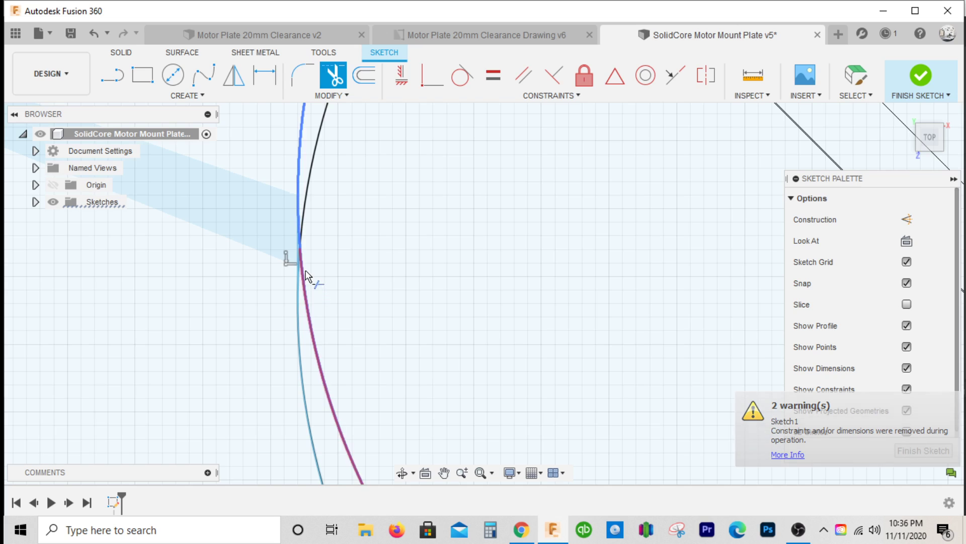
pyautogui.scroll(1, 287, 243)
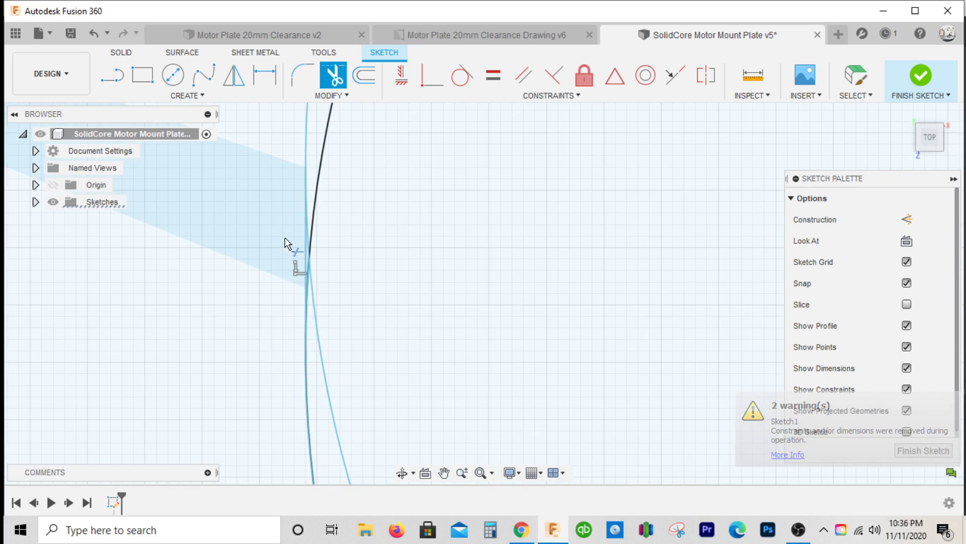
pyautogui.click(308, 275)
pyautogui.click(310, 260)
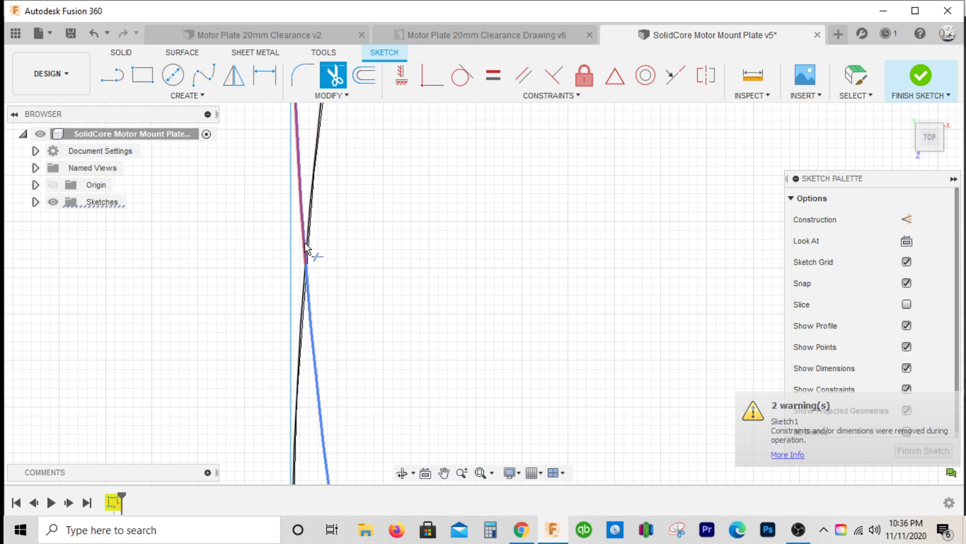
pyautogui.click(309, 264)
pyautogui.click(308, 282)
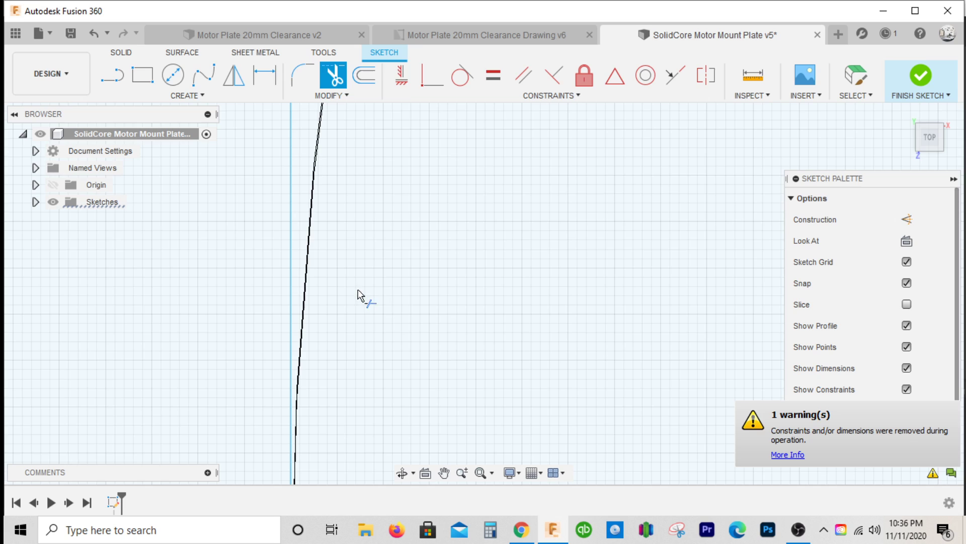
# Try to trim the remaining arc beside the motor opening's right tangent line, undo that trim, and inspect the line ends.
pyautogui.scroll(-5, 393, 282)
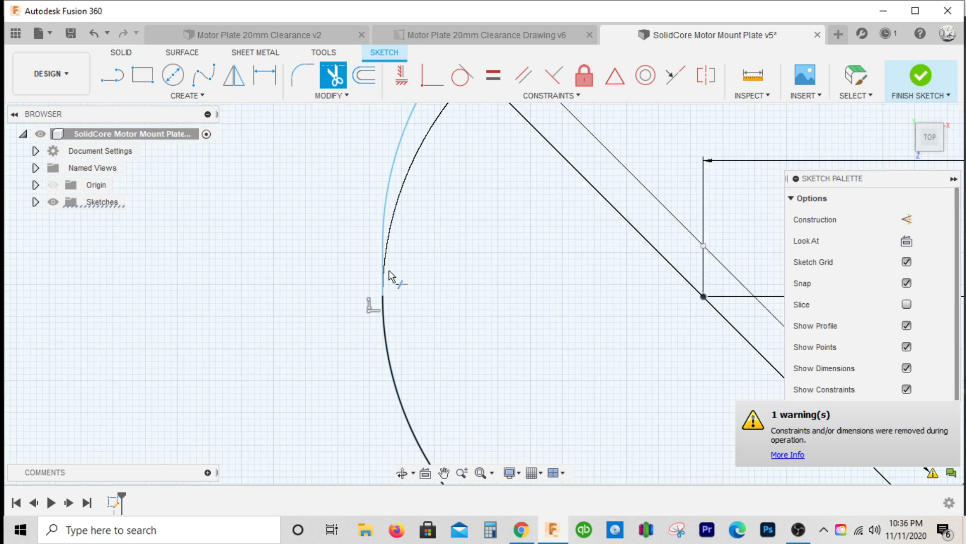
pyautogui.scroll(-4, 392, 276)
pyautogui.scroll(8, 647, 246)
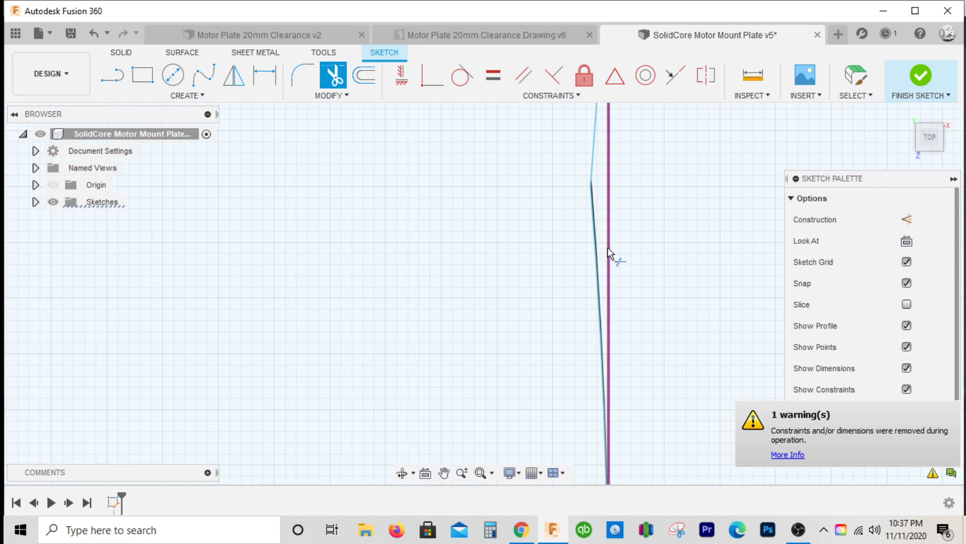
pyautogui.click(594, 251)
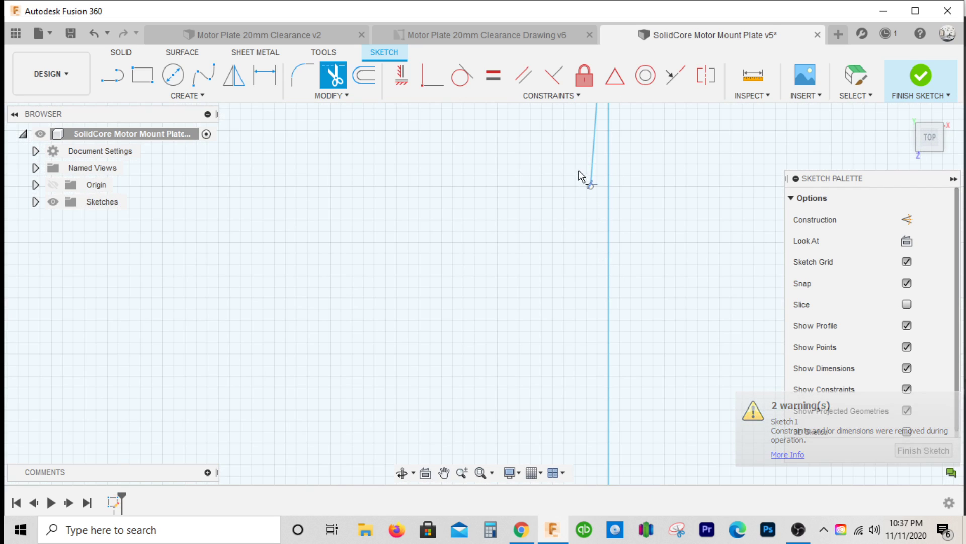
pyautogui.hotkey('ctrl', 'z')
pyautogui.scroll(-5, 572, 211)
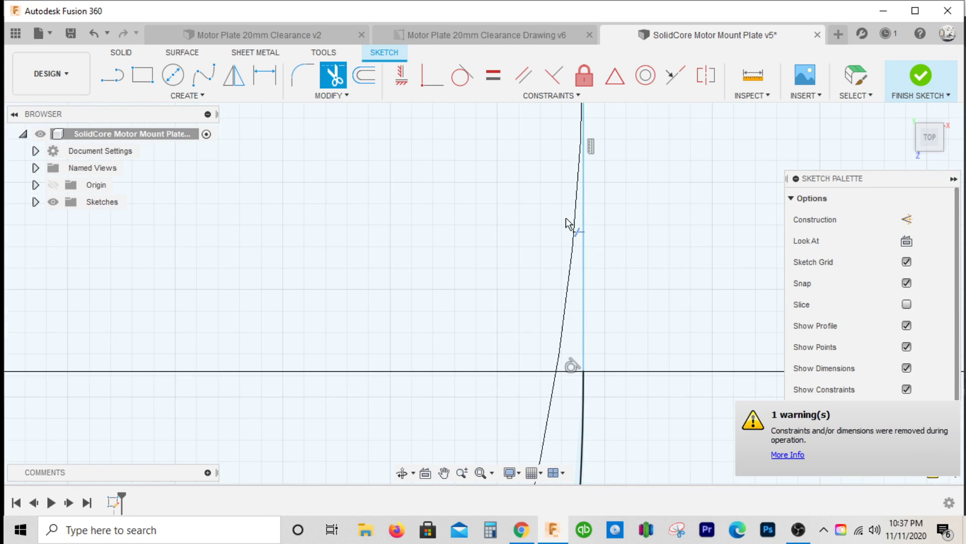
pyautogui.scroll(8, 554, 148)
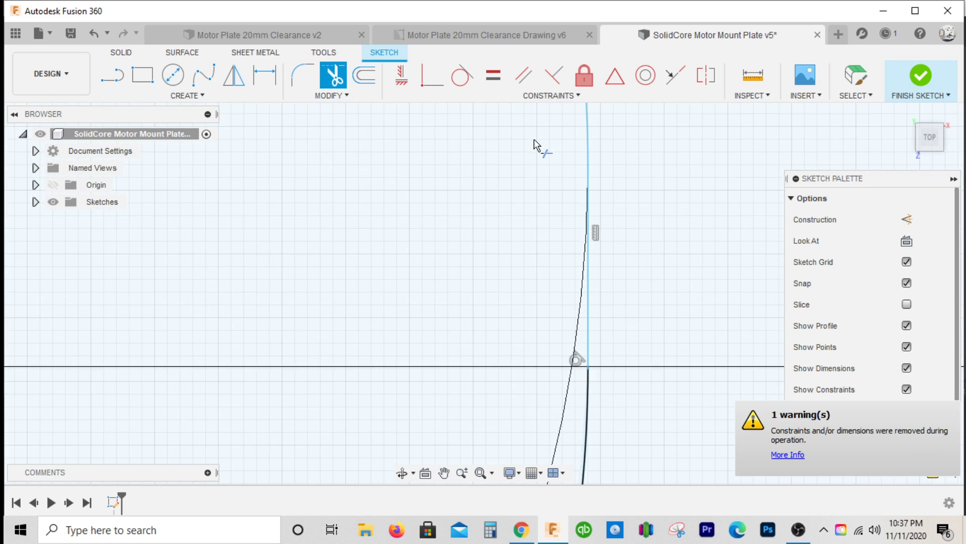
pyautogui.scroll(-5, 610, 248)
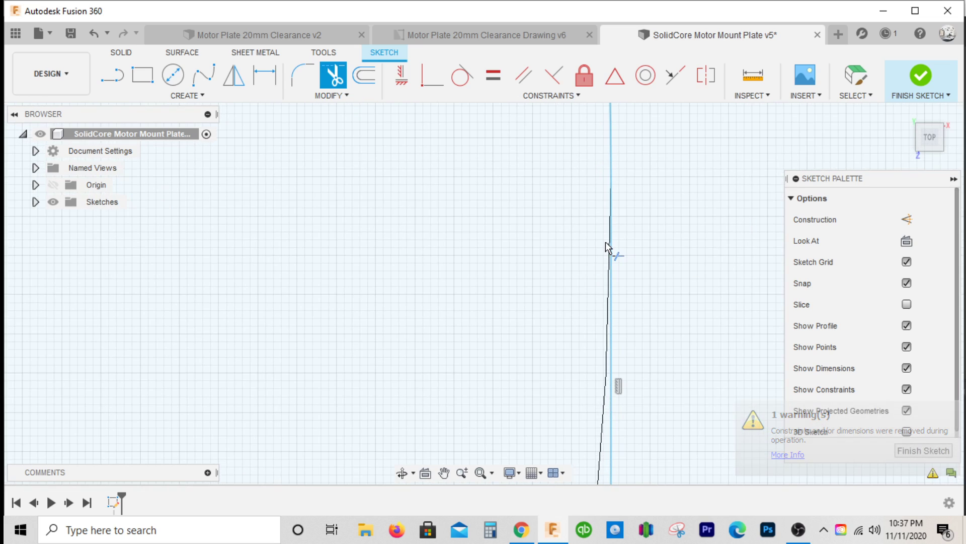
pyautogui.scroll(-6, 602, 270)
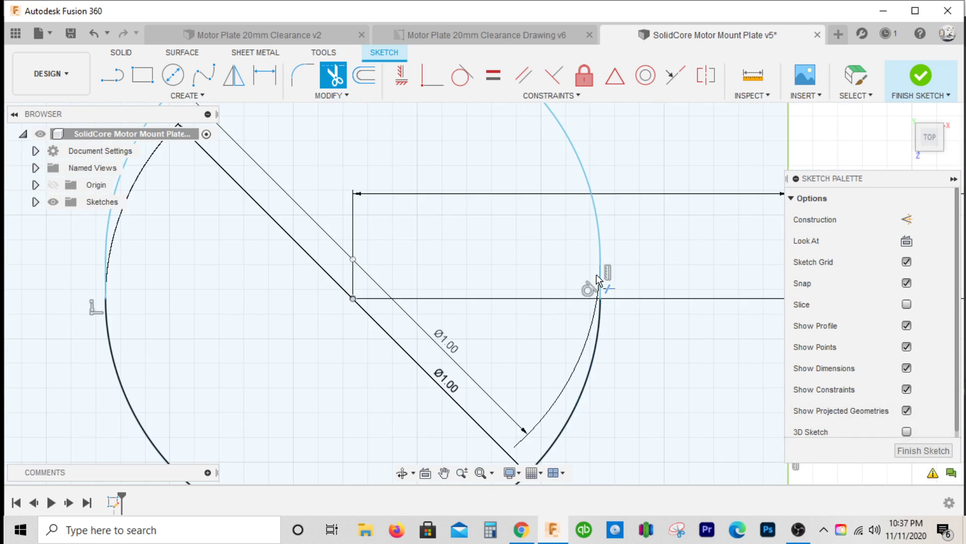
# Examine the Motor Plate 20mm Clearance Drawing for the width and elongation of the four small slots around the motor opening.
pyautogui.scroll(4, 493, 293)
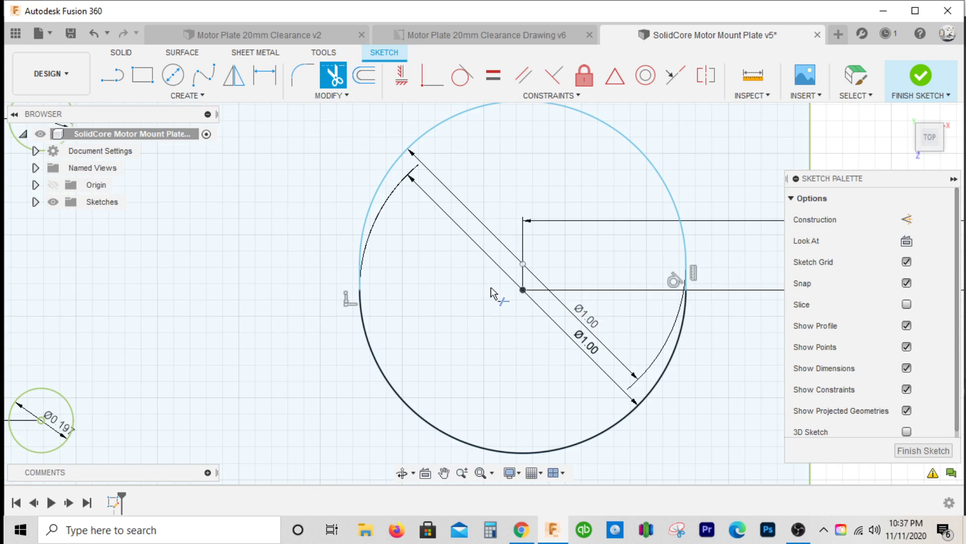
pyautogui.scroll(-3, 495, 291)
pyautogui.click(526, 36)
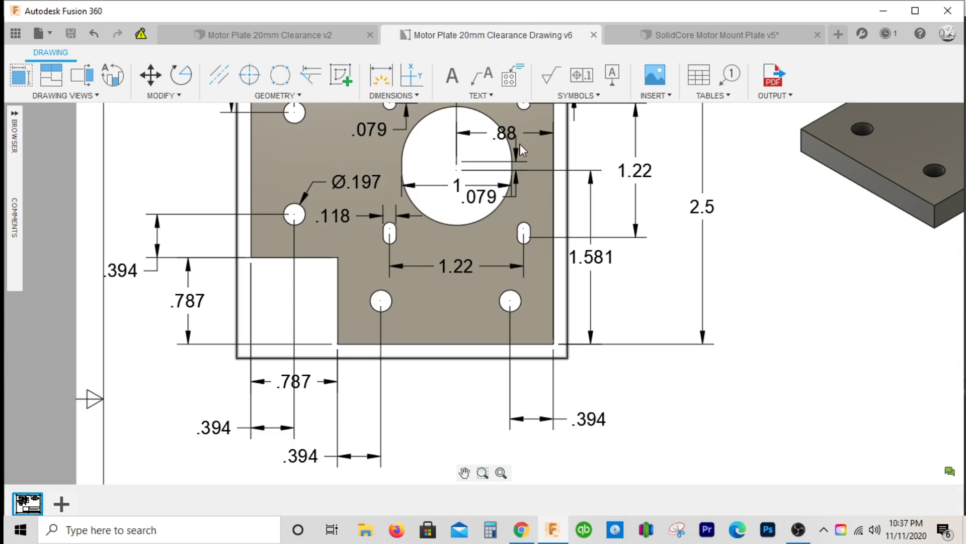
pyautogui.scroll(5, 407, 224)
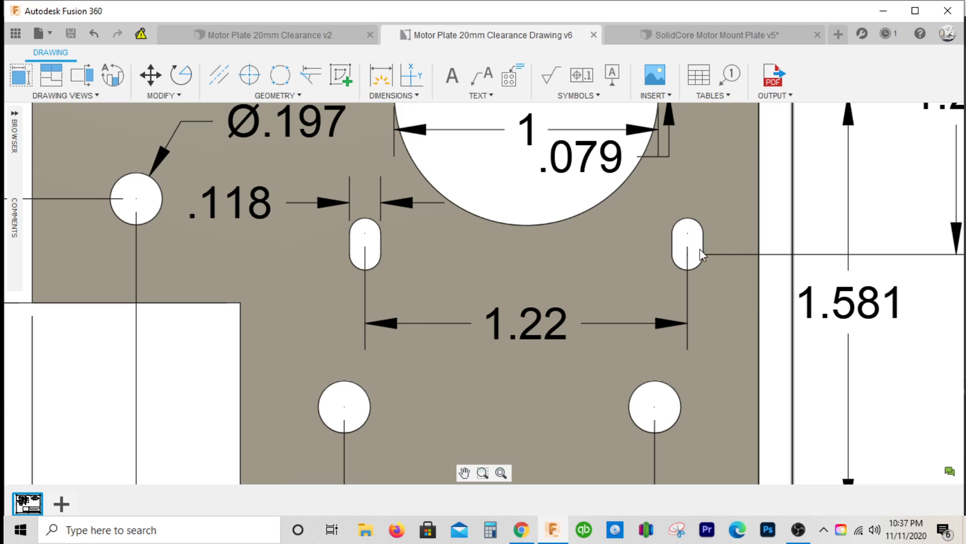
pyautogui.scroll(-6, 390, 236)
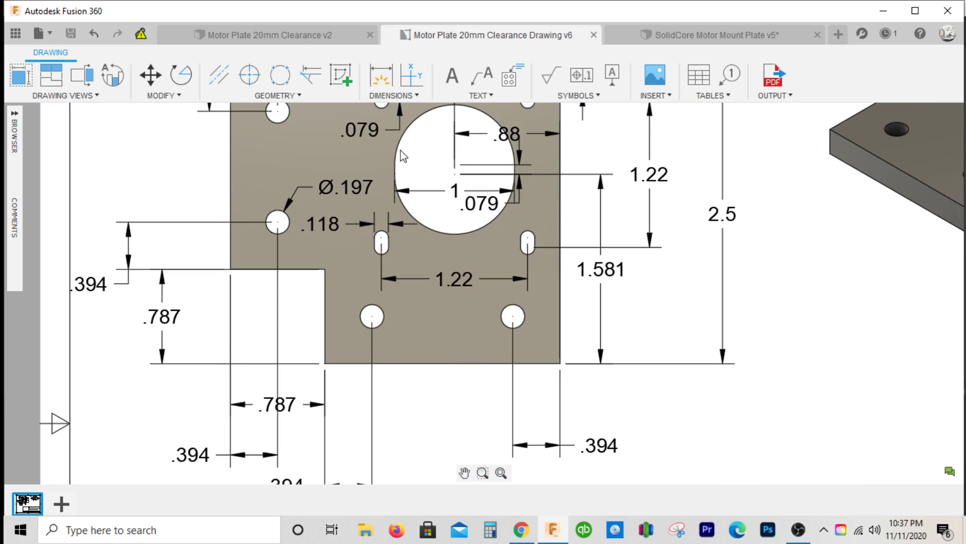
pyautogui.scroll(4, 382, 151)
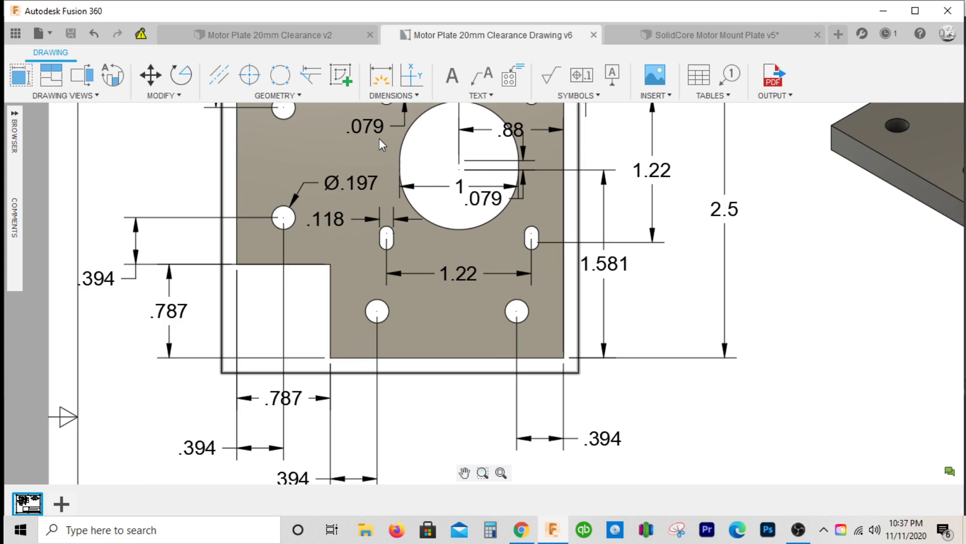
pyautogui.scroll(-2, 379, 138)
pyautogui.scroll(-2, 381, 144)
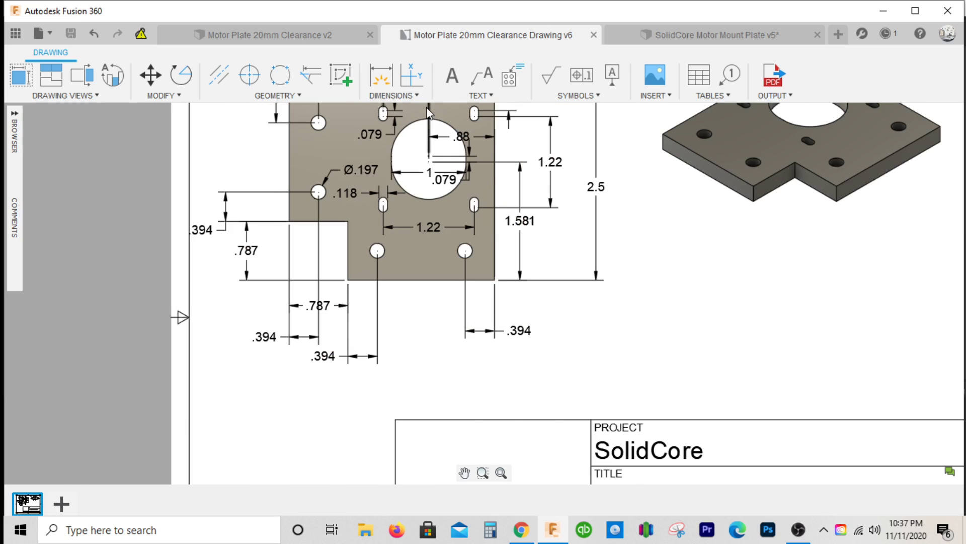
pyautogui.scroll(3, 388, 117)
pyautogui.scroll(3, 370, 122)
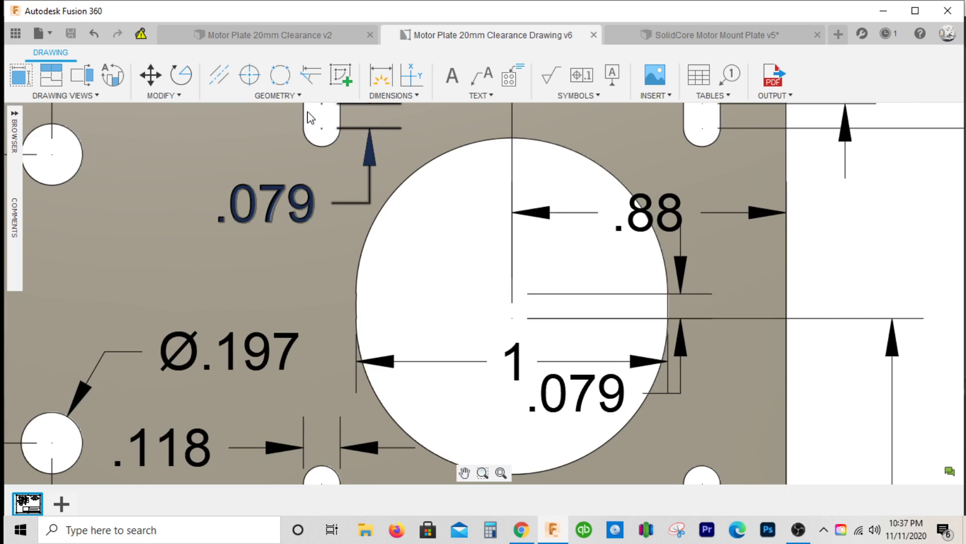
pyautogui.scroll(-2, 307, 126)
pyautogui.scroll(5, 280, 114)
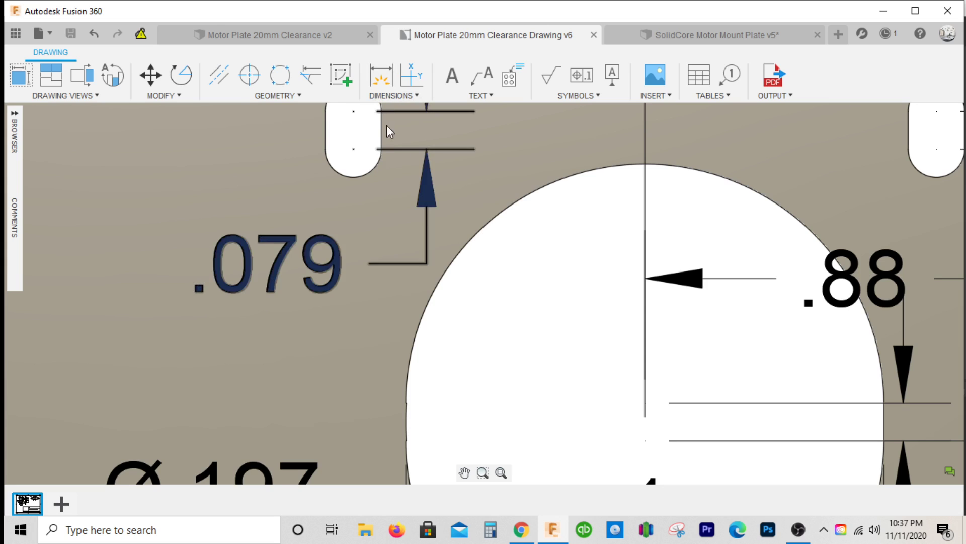
pyautogui.scroll(-4, 386, 127)
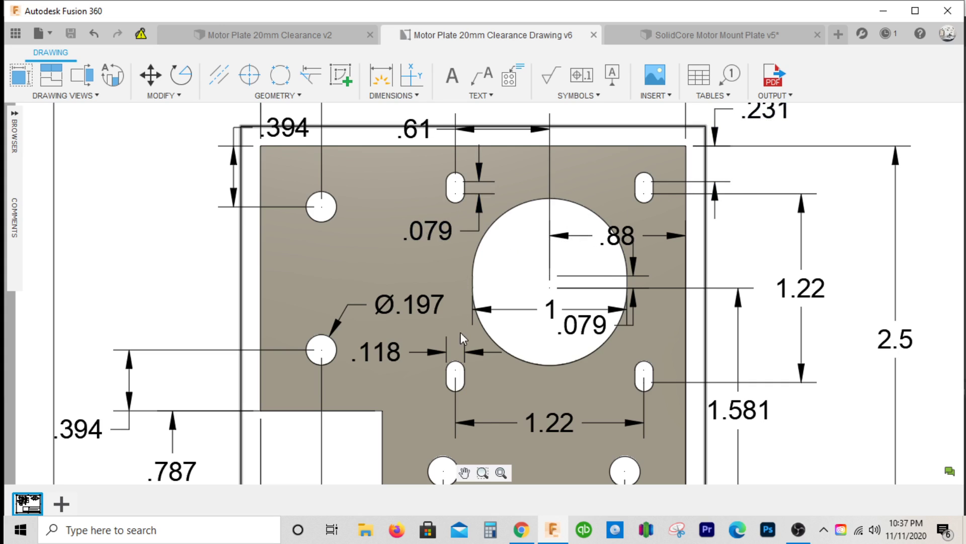
# Inspect the drawing's dimensions for the spacing between the small slots and their distance from the plate's top edge and motor center.
pyautogui.scroll(2, 478, 382)
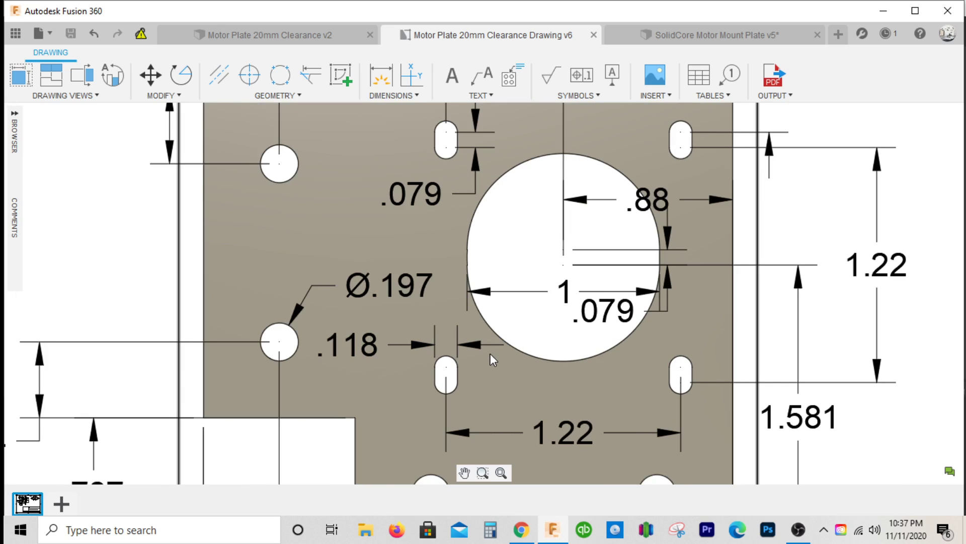
pyautogui.scroll(-2, 484, 375)
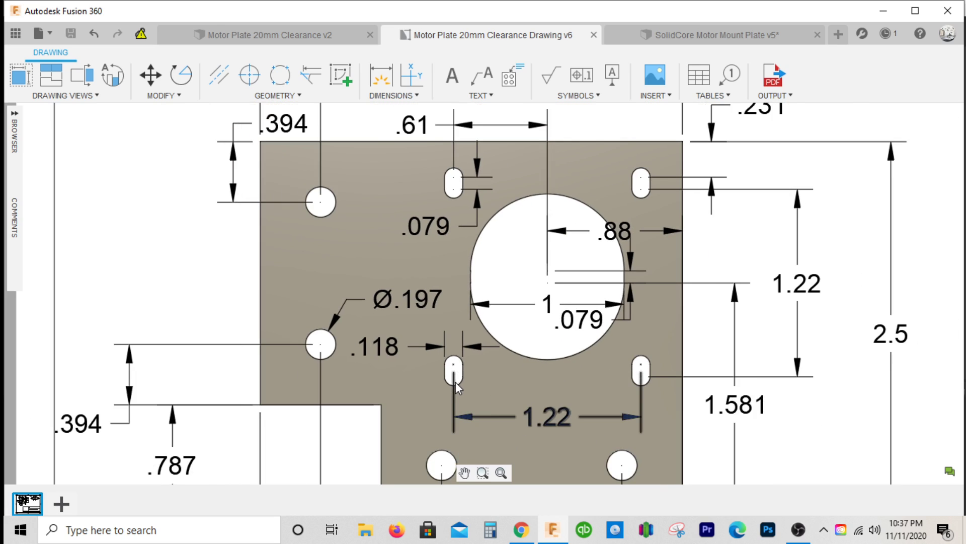
pyautogui.click(566, 419)
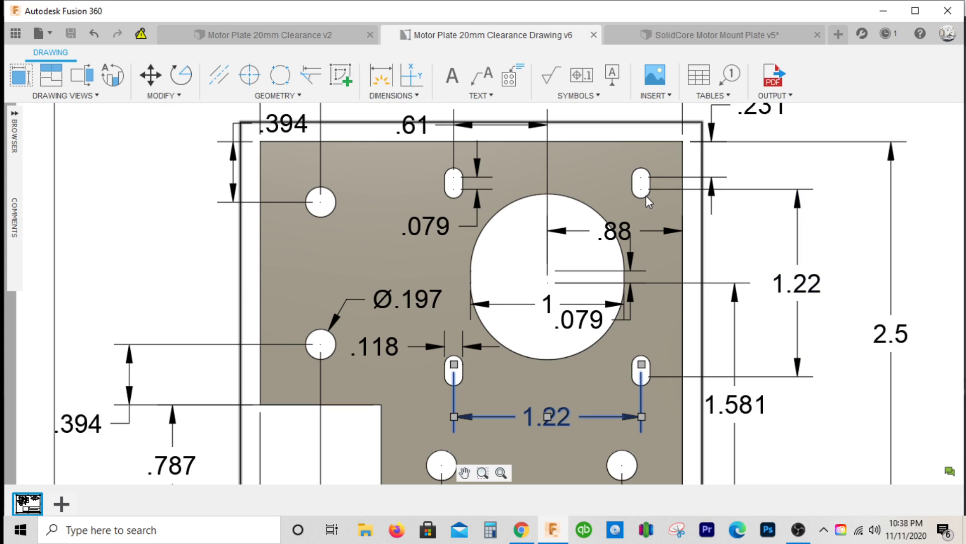
pyautogui.scroll(4, 645, 397)
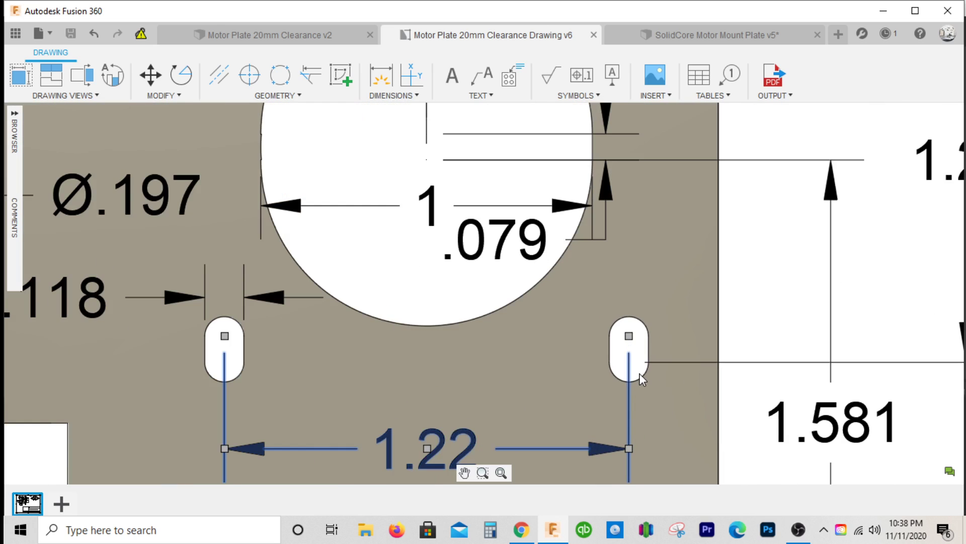
pyautogui.scroll(-5, 646, 369)
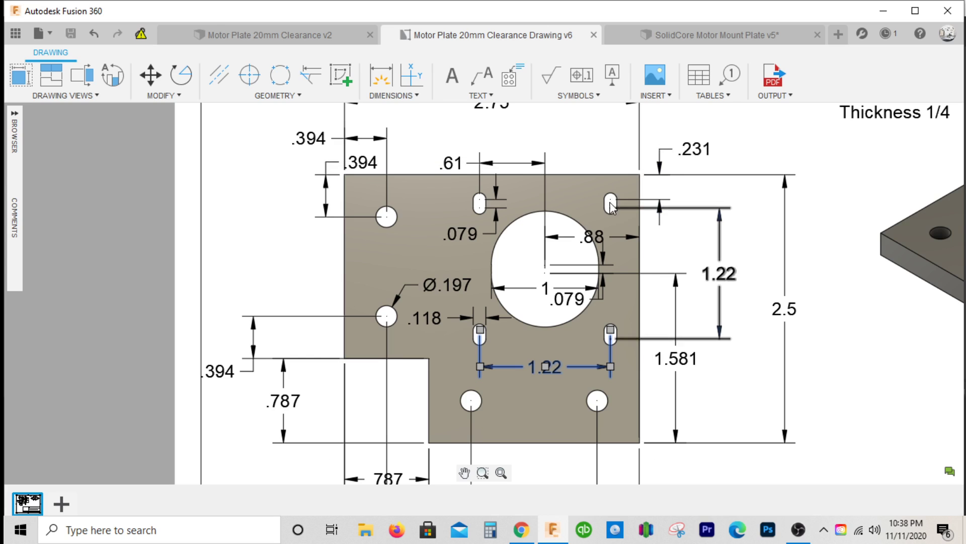
pyautogui.scroll(4, 615, 207)
pyautogui.scroll(-3, 624, 208)
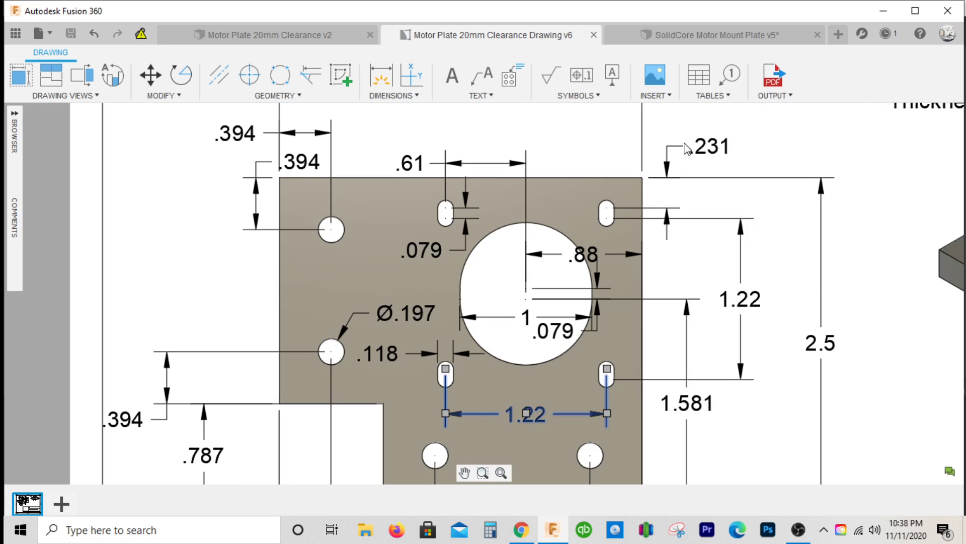
pyautogui.click(696, 166)
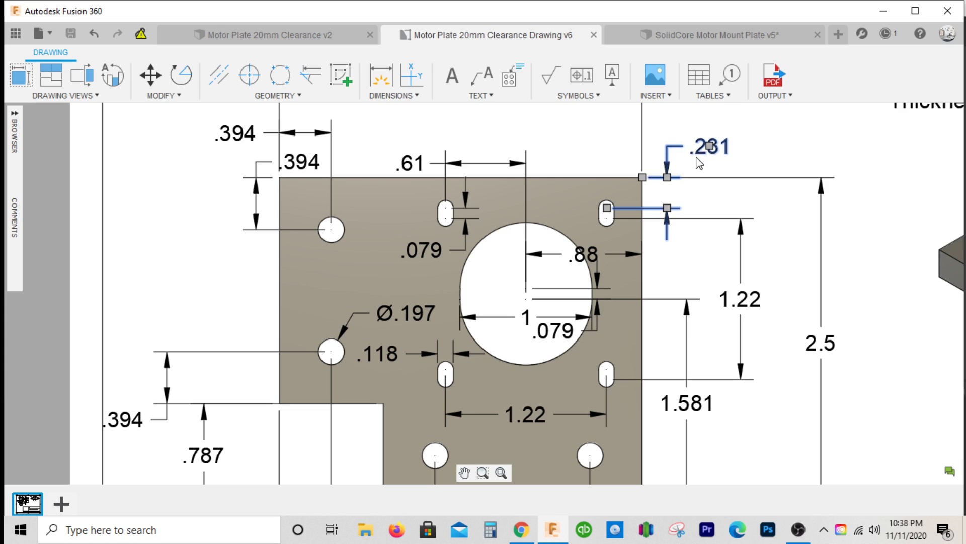
pyautogui.scroll(-1, 620, 199)
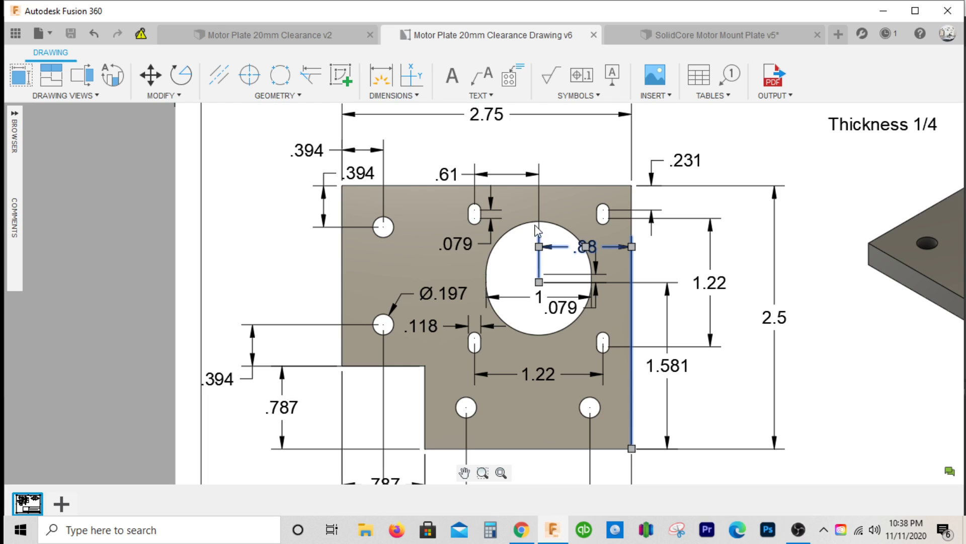
pyautogui.scroll(1, 563, 332)
pyautogui.scroll(-2, 559, 331)
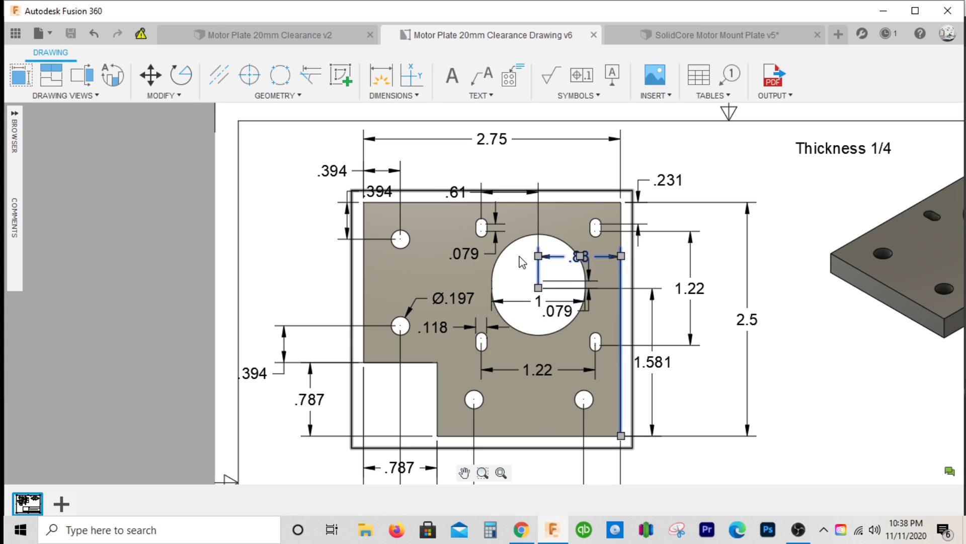
pyautogui.scroll(1, 563, 237)
# In the SolidCore Motor Mount Plate sketch, draw a 0.118 in diameter circle between the motor opening and the plate's upper right corner.
pyautogui.click(611, 35)
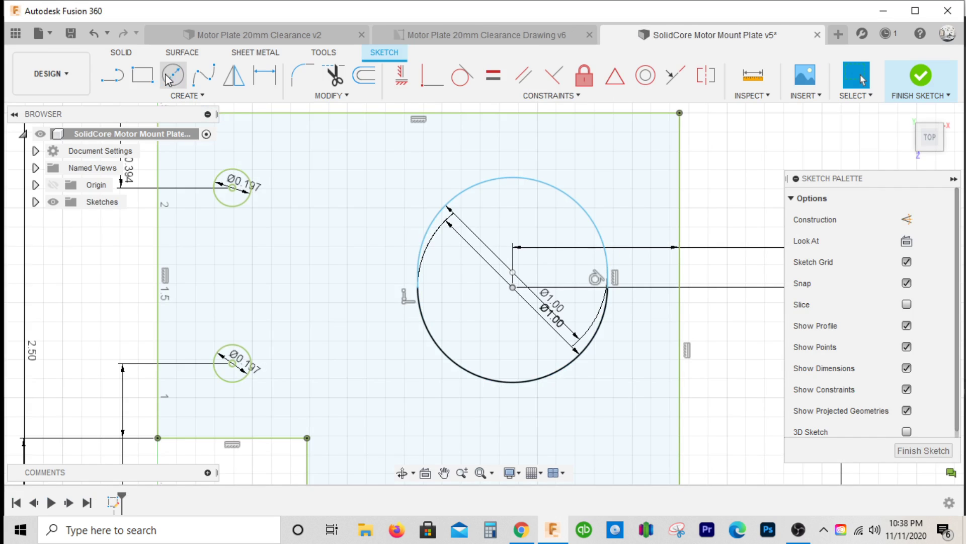
pyautogui.click(615, 163)
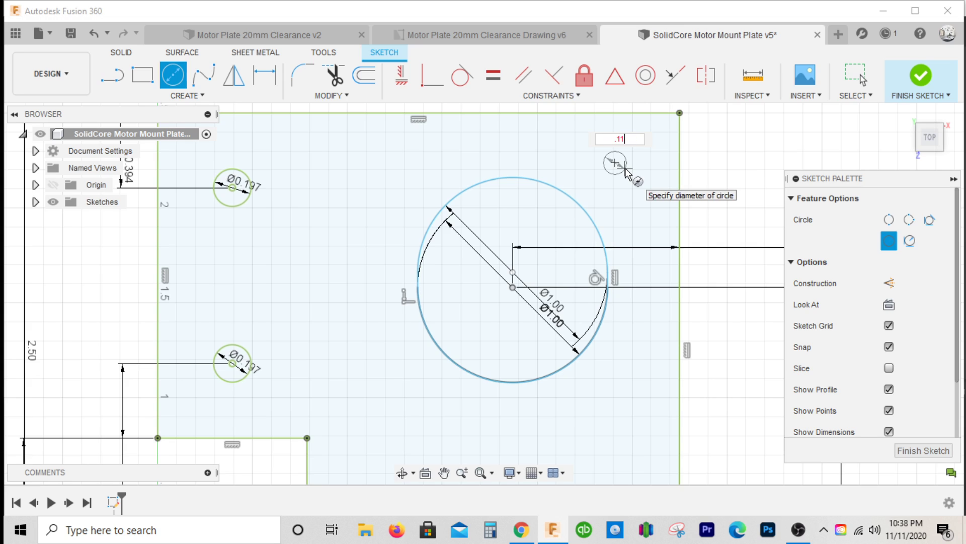
pyautogui.write('.118')
pyautogui.press('Return')
pyautogui.press('Escape')
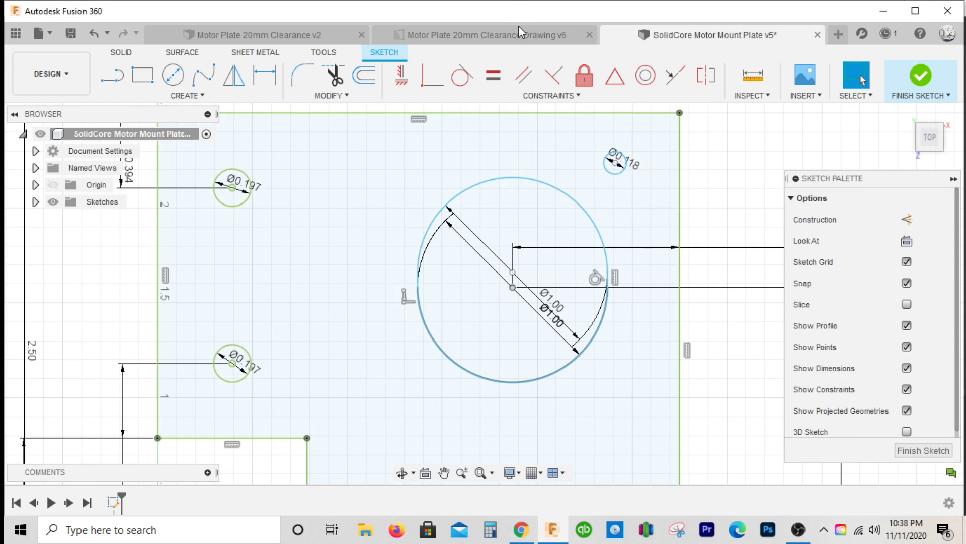
# Check the slot's edge offset in the drawing and dimension the small circle's center 0.231 in below the plate's top edge.
pyautogui.click(519, 27)
pyautogui.scroll(3, 734, 181)
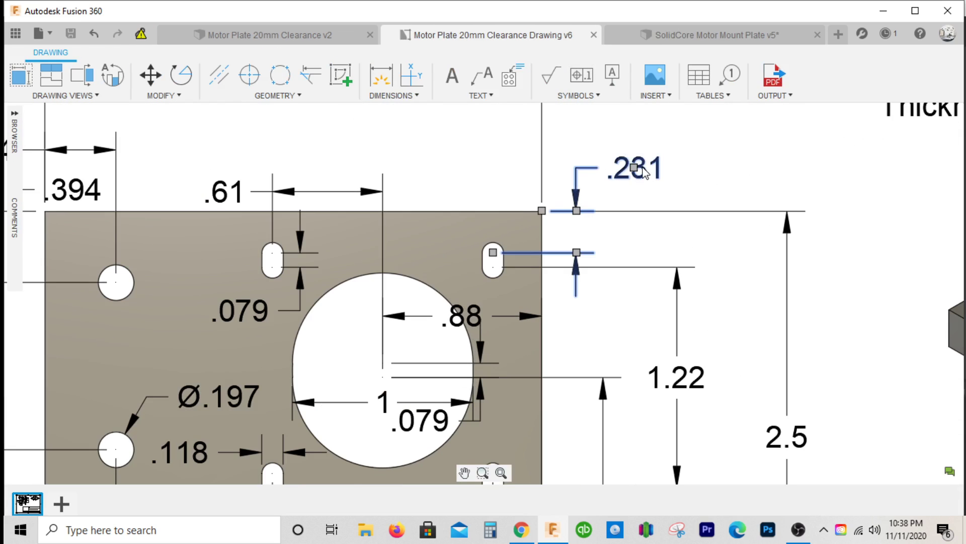
pyautogui.click(706, 33)
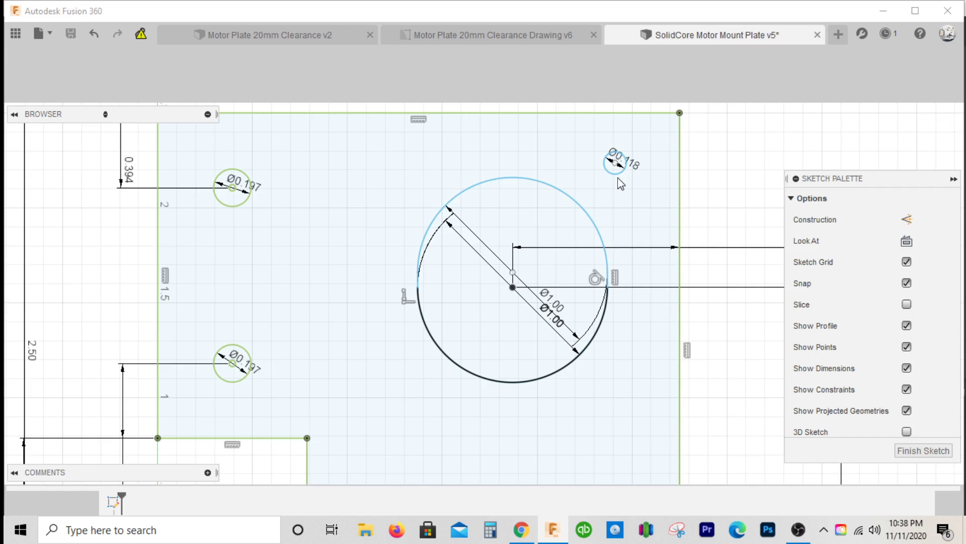
pyautogui.press('d')
pyautogui.click(618, 166)
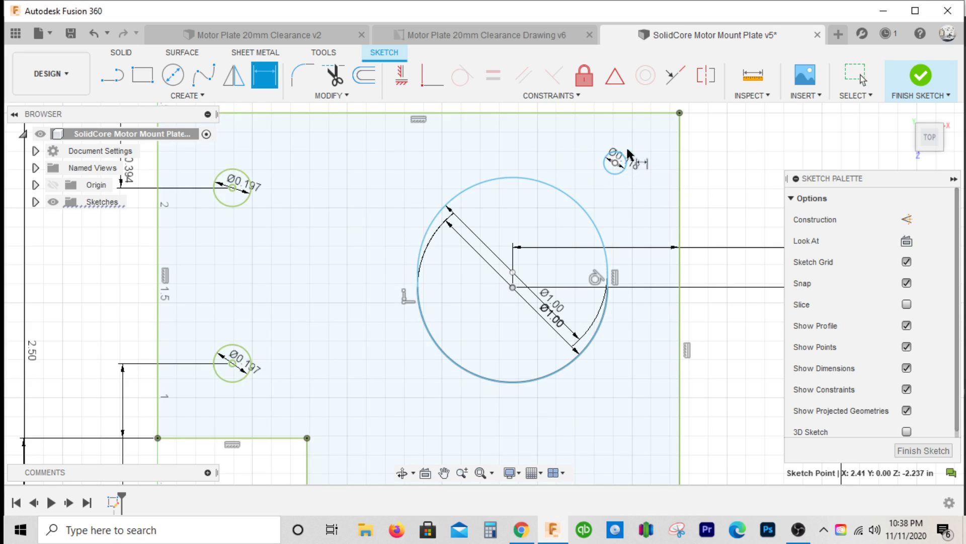
pyautogui.click(665, 113)
pyautogui.click(755, 138)
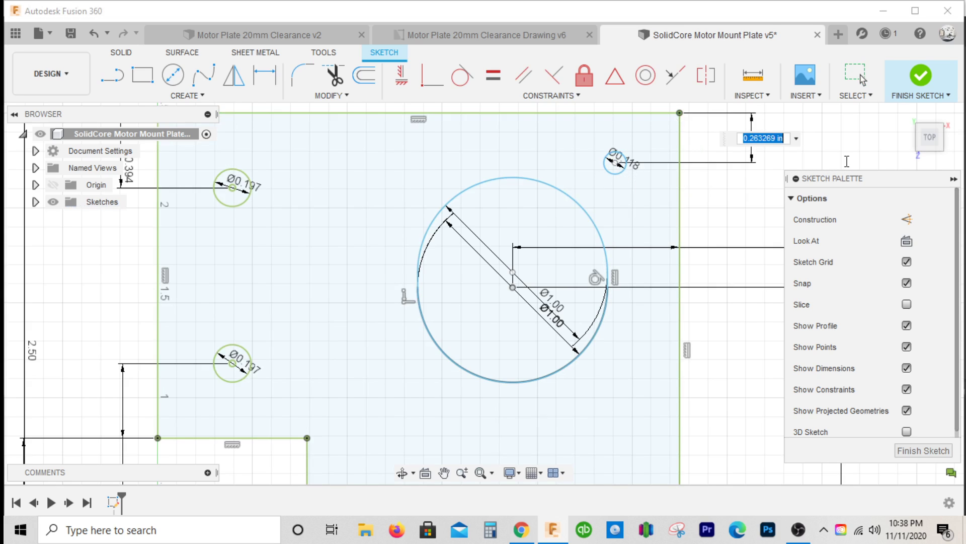
pyautogui.write('.231')
pyautogui.press('Return')
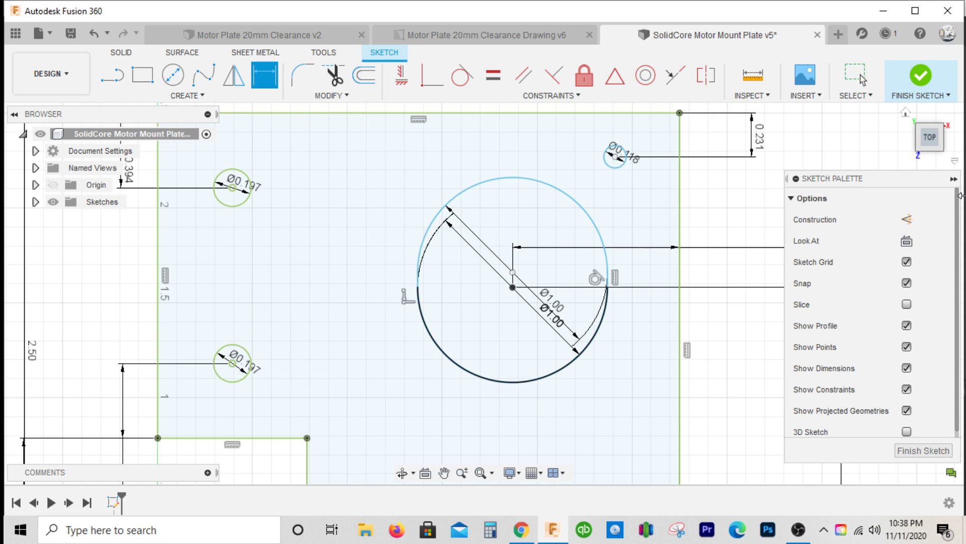
# Review the drawing for the dimensions that locate the upper right slot horizontally relative to the motor opening's center.
pyautogui.scroll(-2, 757, 217)
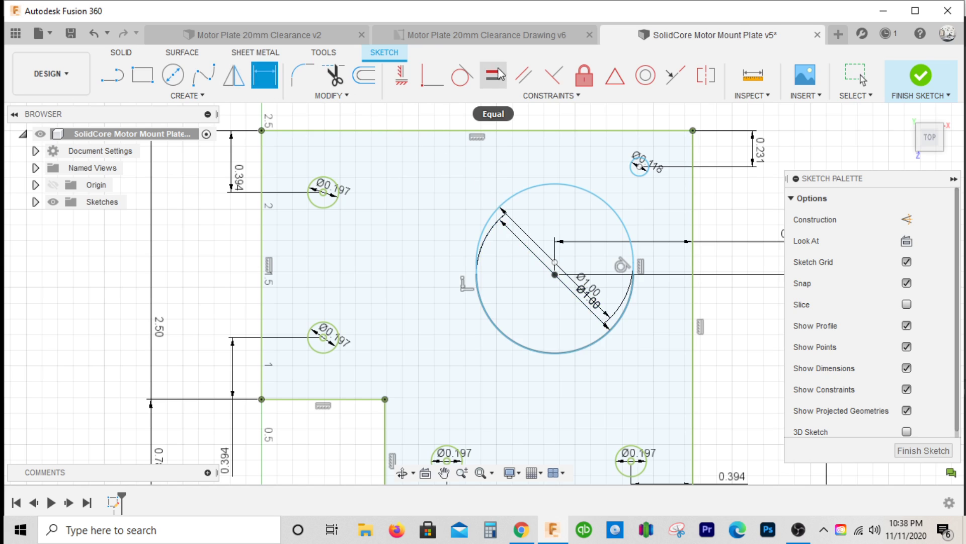
pyautogui.click(483, 34)
pyautogui.scroll(2, 524, 243)
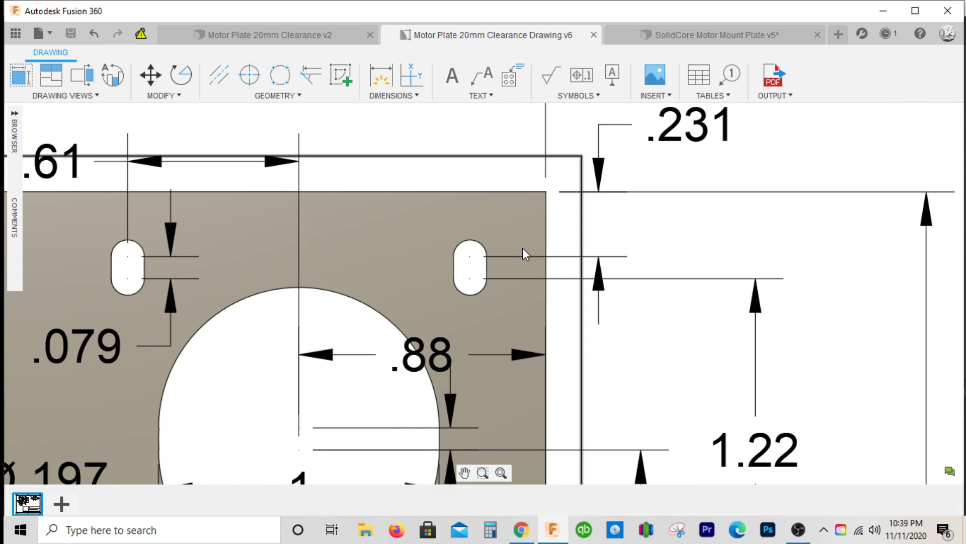
pyautogui.scroll(-3, 522, 247)
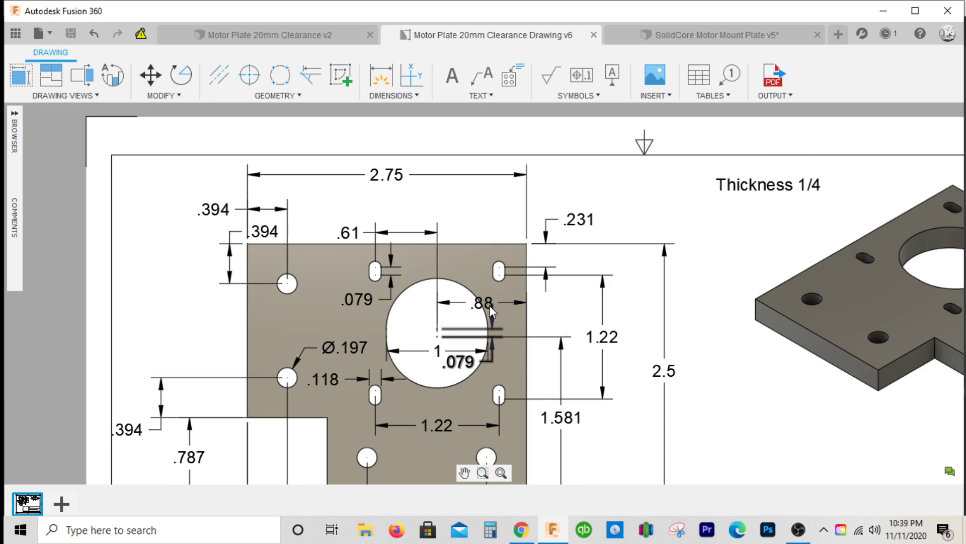
pyautogui.scroll(2, 416, 365)
pyautogui.scroll(1, 461, 294)
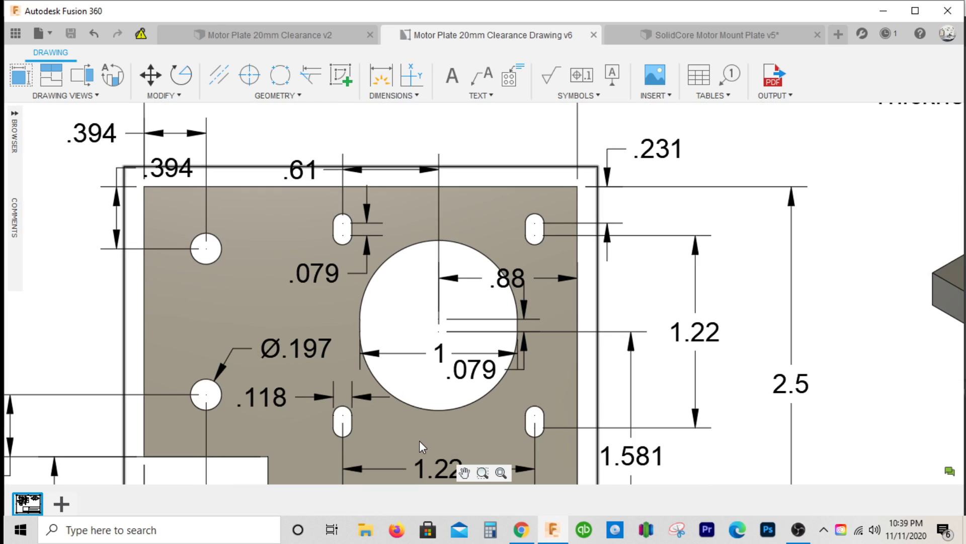
pyautogui.click(443, 468)
pyautogui.scroll(-2, 390, 367)
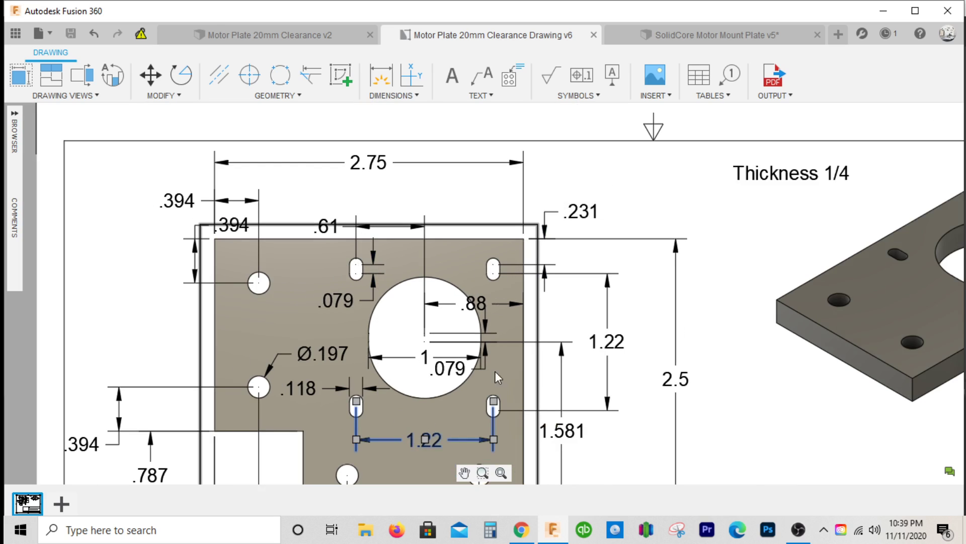
pyautogui.scroll(1, 401, 393)
pyautogui.scroll(-2, 396, 343)
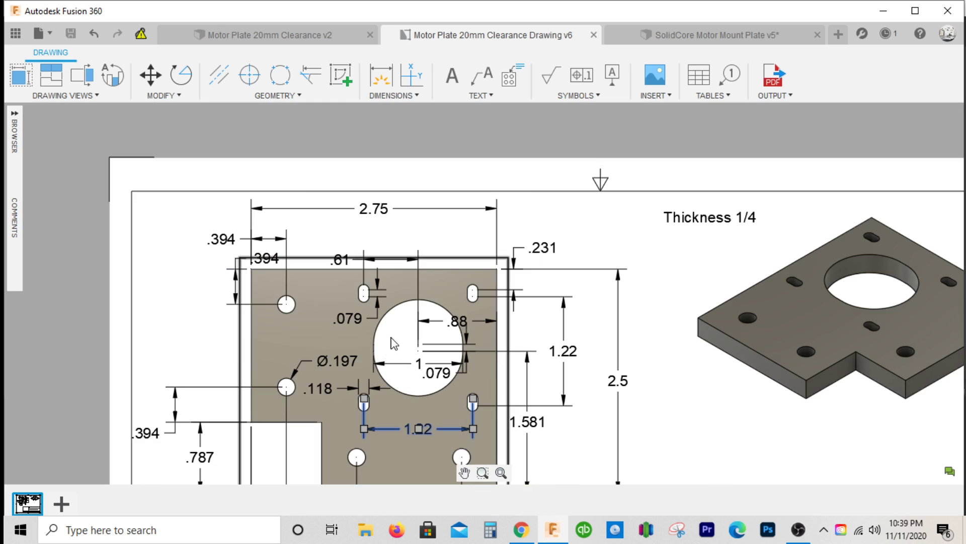
pyautogui.scroll(1, 410, 319)
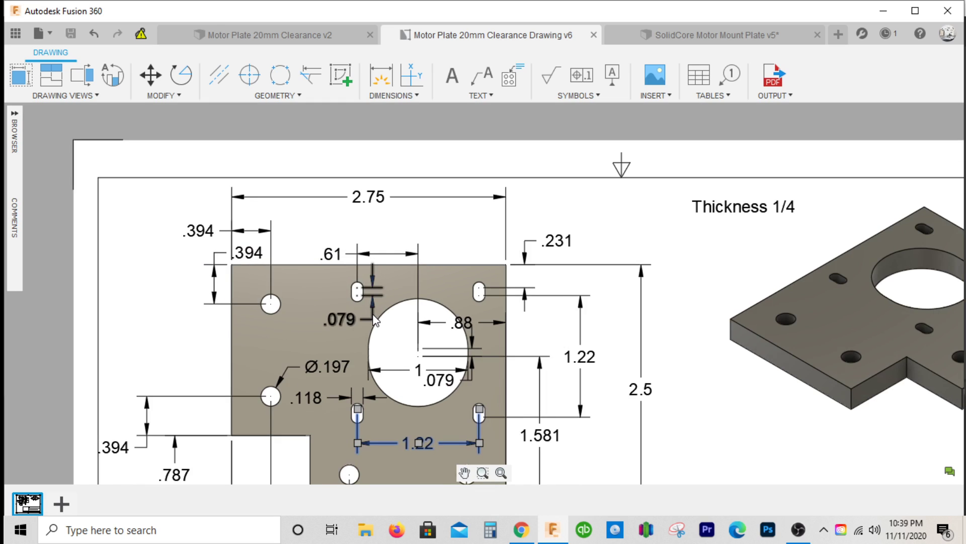
# In the SolidCore Motor Mount Plate sketch, connect the motor opening's two arc centers with a vertical line and make it a construction line.
pyautogui.click(678, 30)
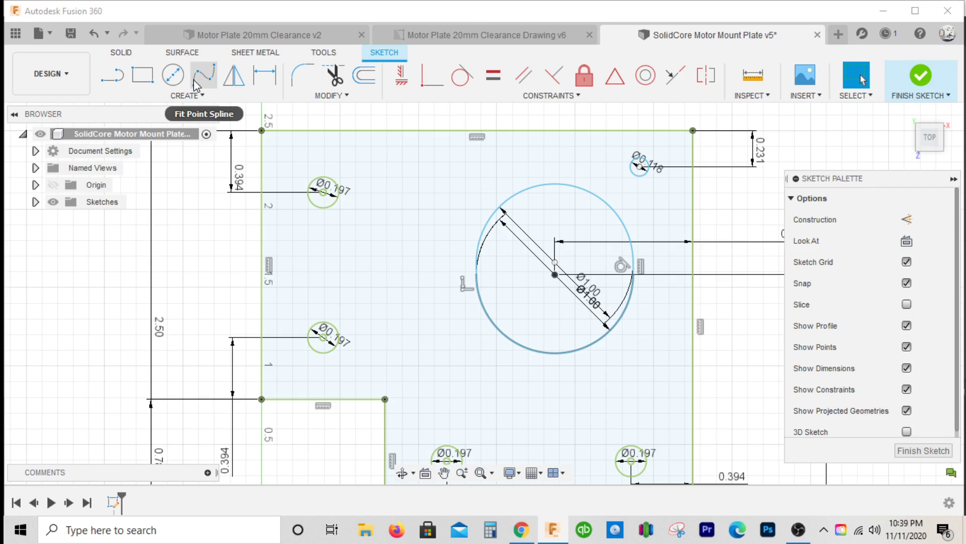
pyautogui.click(111, 76)
pyautogui.scroll(5, 564, 275)
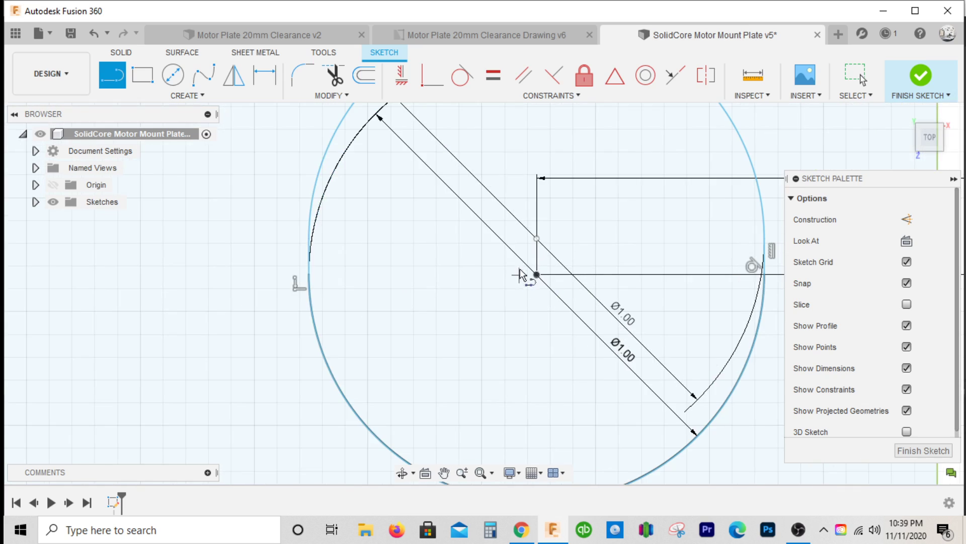
pyautogui.scroll(3, 521, 274)
pyautogui.click(549, 221)
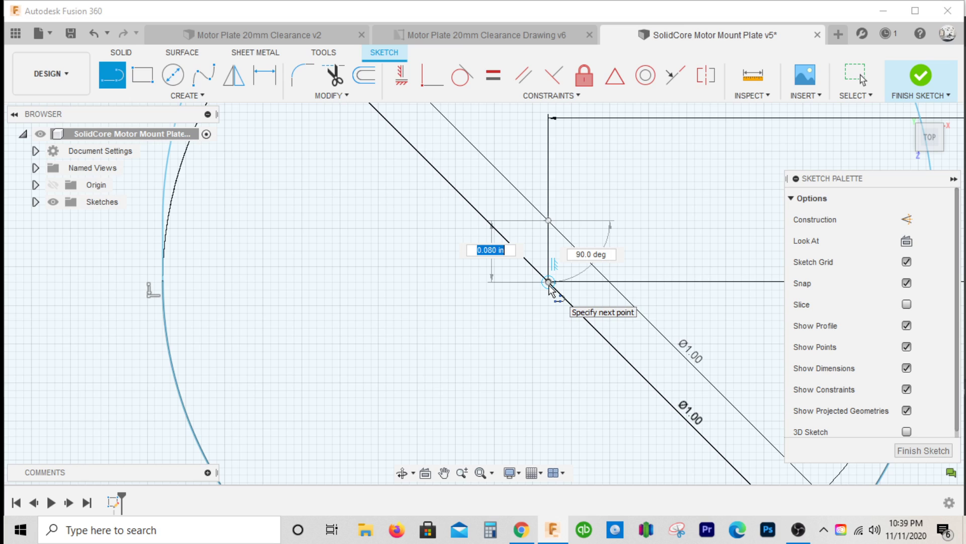
pyautogui.click(549, 282)
pyautogui.press('Escape')
pyautogui.click(550, 262)
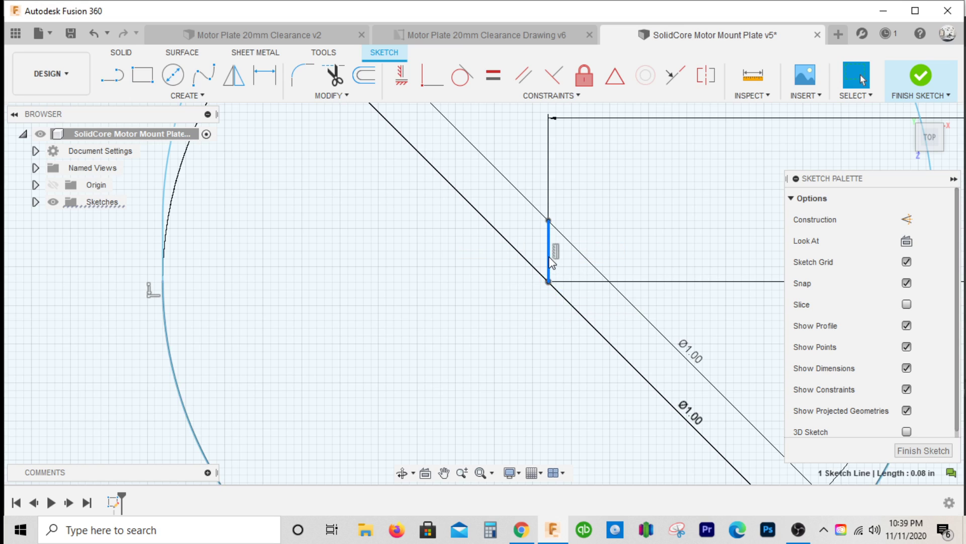
pyautogui.click(554, 245)
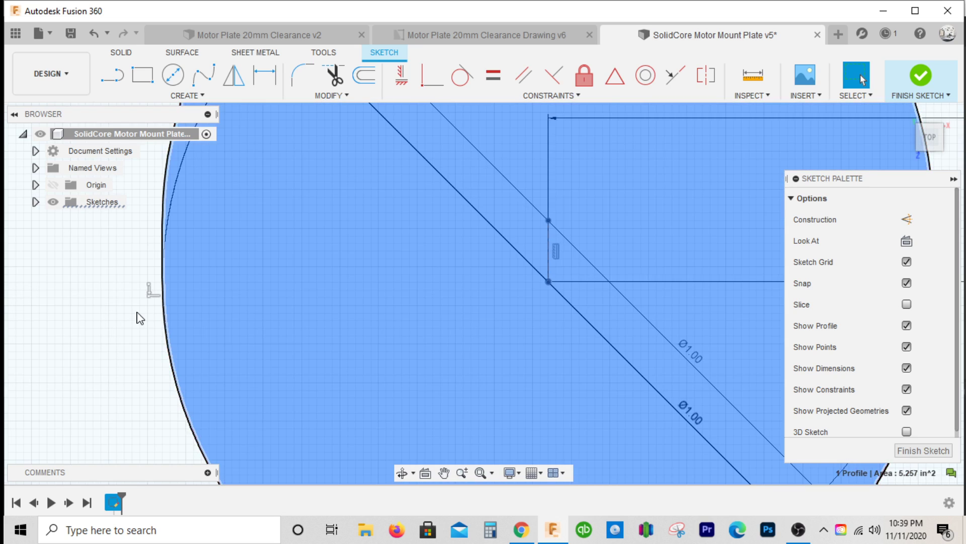
pyautogui.click(138, 316)
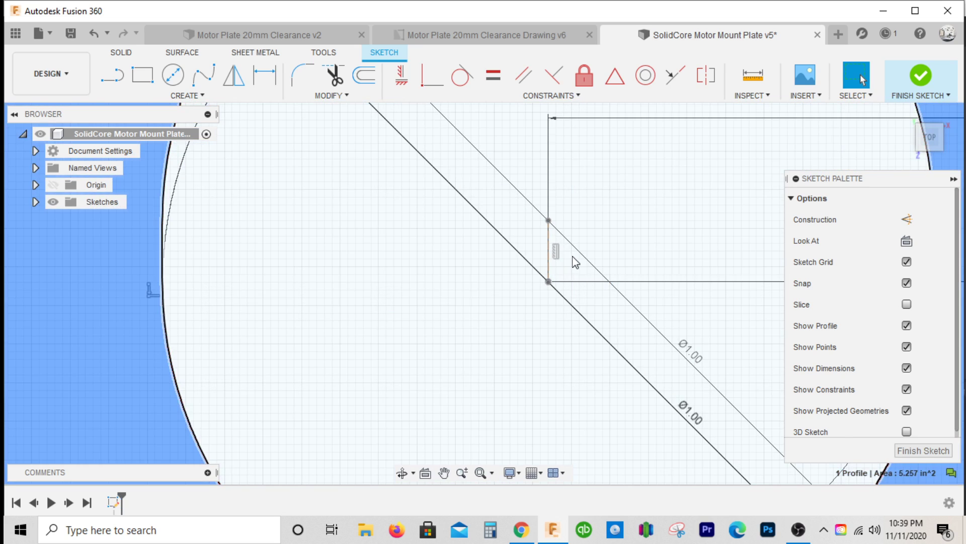
pyautogui.click(548, 255)
pyautogui.scroll(-3, 551, 262)
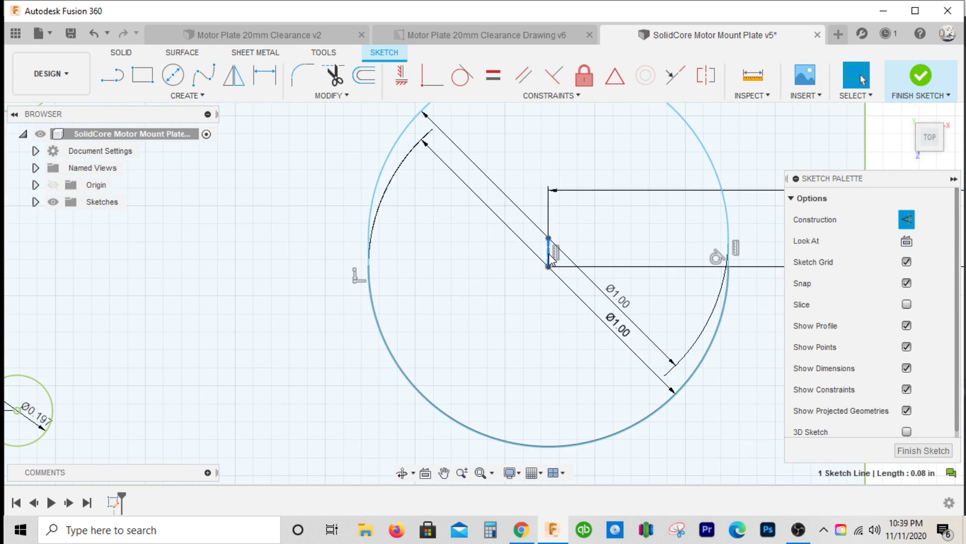
pyautogui.scroll(2, 552, 265)
# Draw a horizontal construction line about 0.83 in long from the midpoint of the motor opening's center line, extending left past the opening.
pyautogui.press('l')
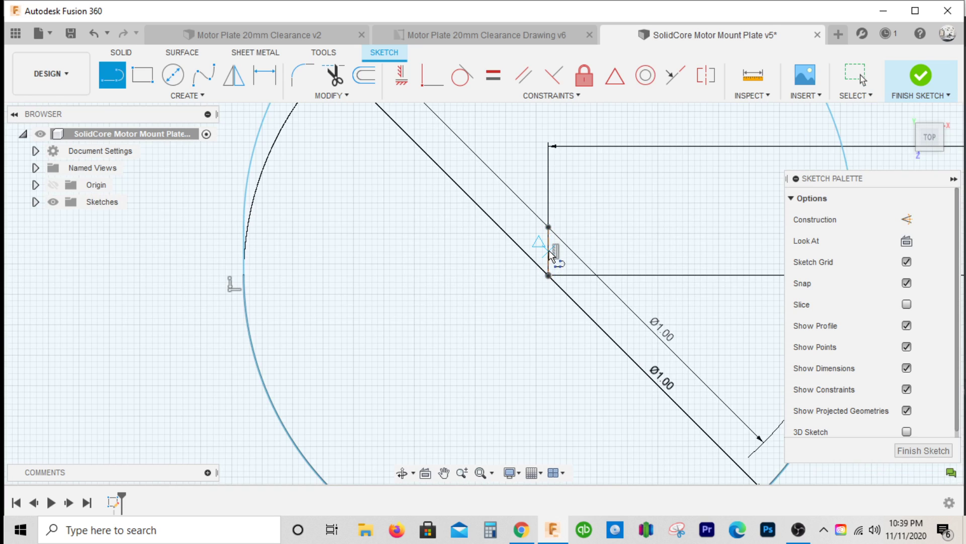
pyautogui.click(550, 252)
pyautogui.scroll(3, 547, 251)
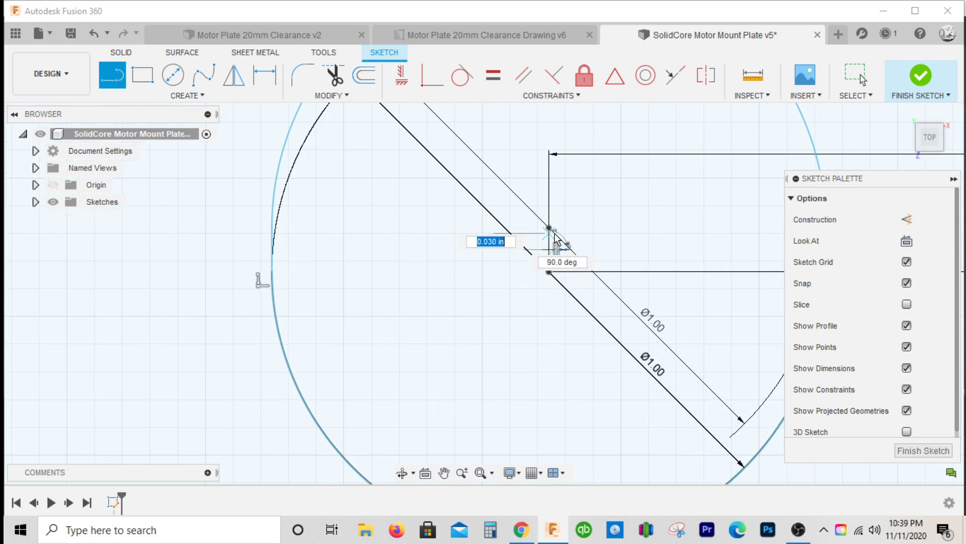
pyautogui.scroll(1, 547, 252)
pyautogui.scroll(-3, 398, 269)
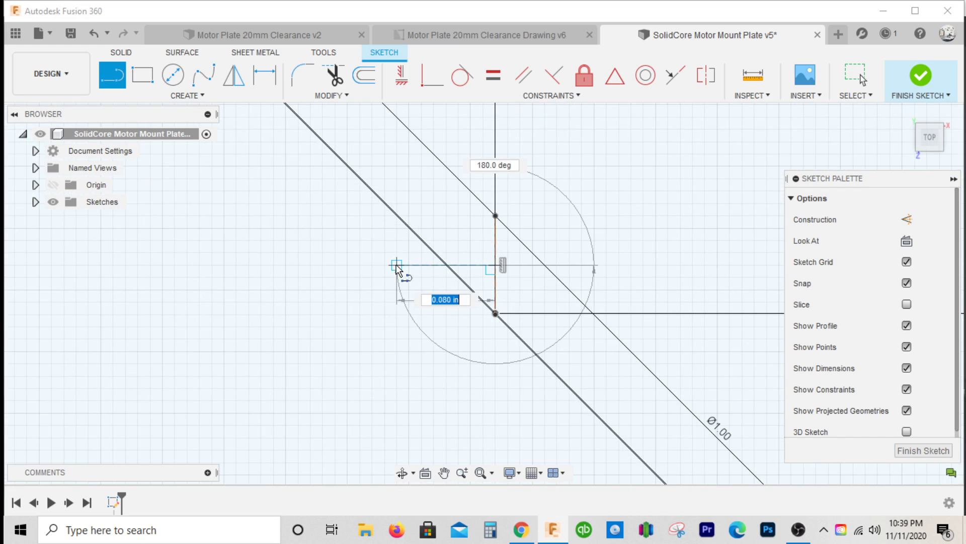
pyautogui.scroll(-3, 385, 271)
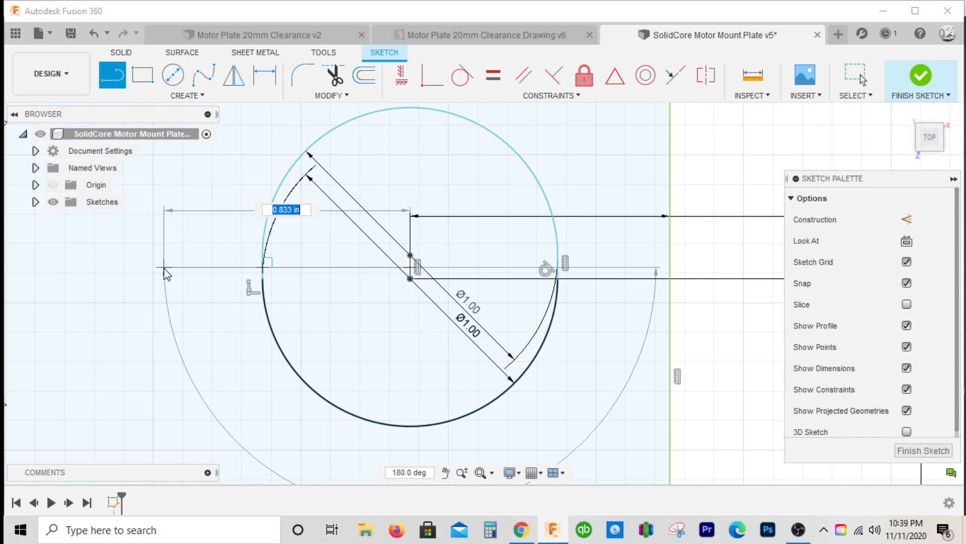
pyautogui.click(164, 271)
pyautogui.press('Escape')
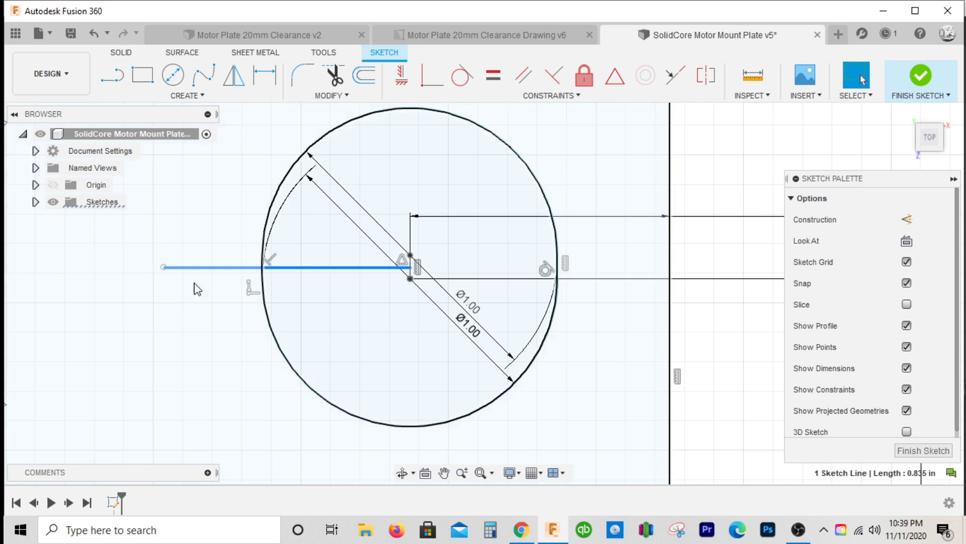
pyautogui.press('x')
pyautogui.click(224, 338)
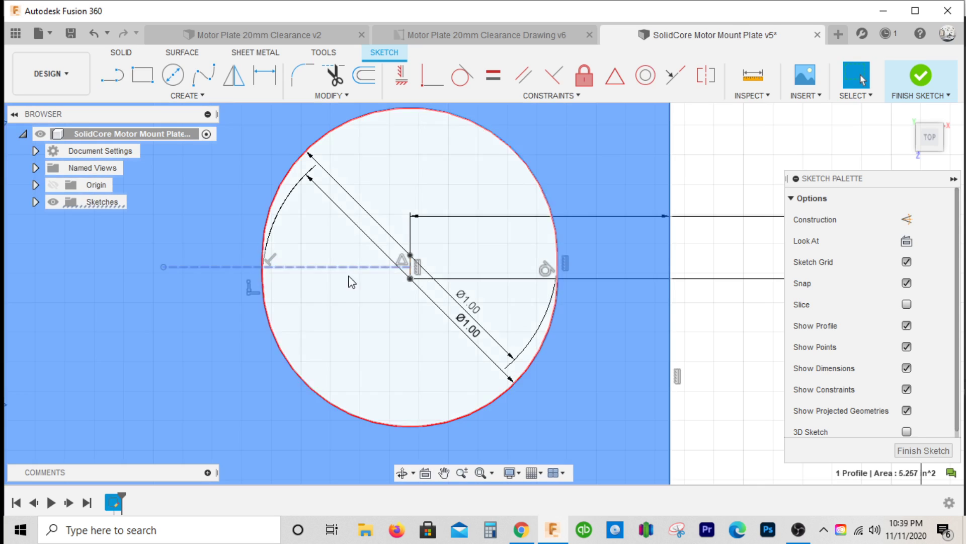
pyautogui.scroll(-3, 409, 185)
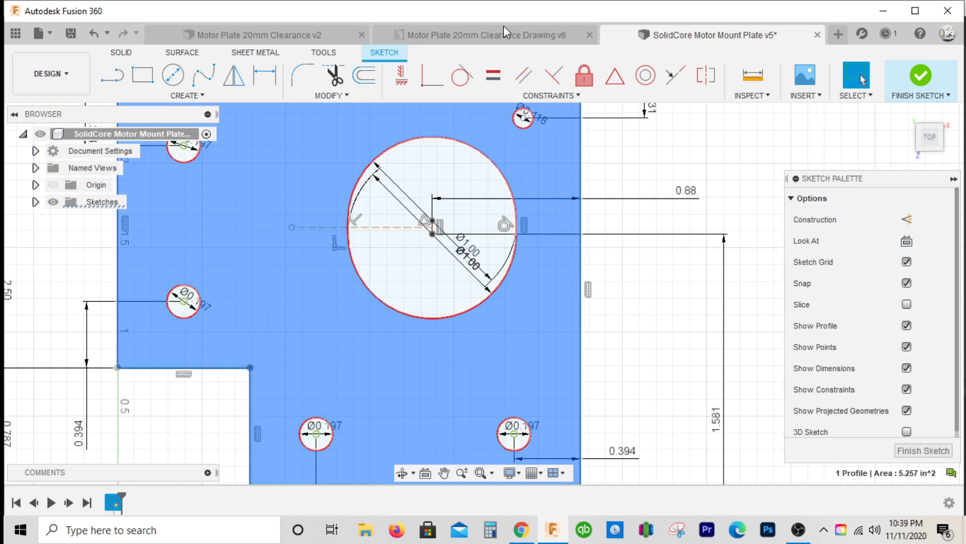
# Check the upper slots in the drawing and copy the 0.118 in circle 0.079 in straight down in the plate sketch.
pyautogui.click(504, 33)
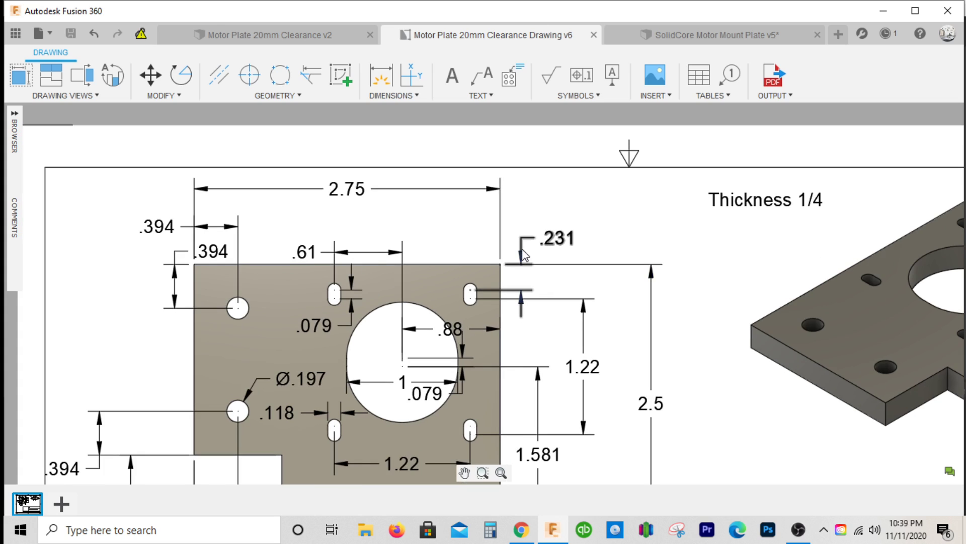
pyautogui.scroll(3, 478, 290)
pyautogui.scroll(2, 466, 287)
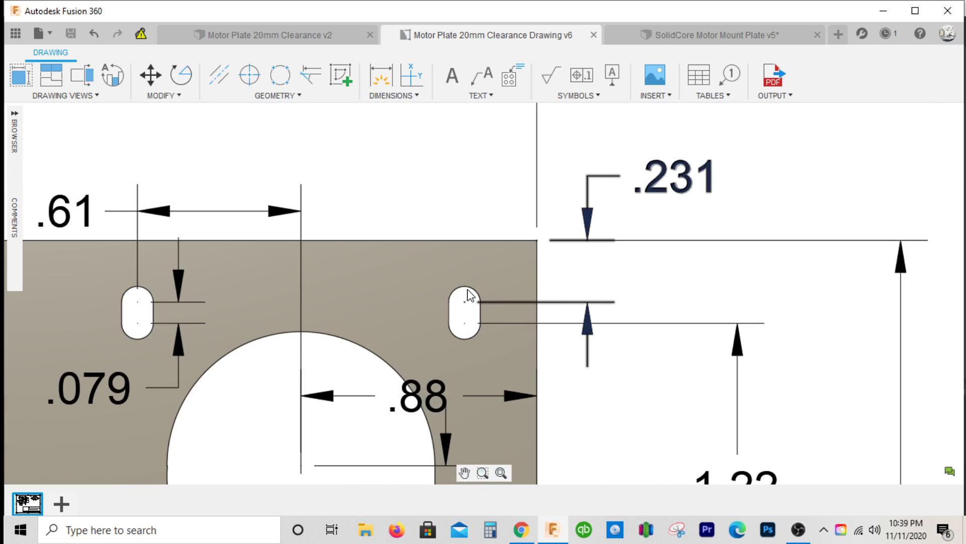
pyautogui.scroll(-2, 471, 296)
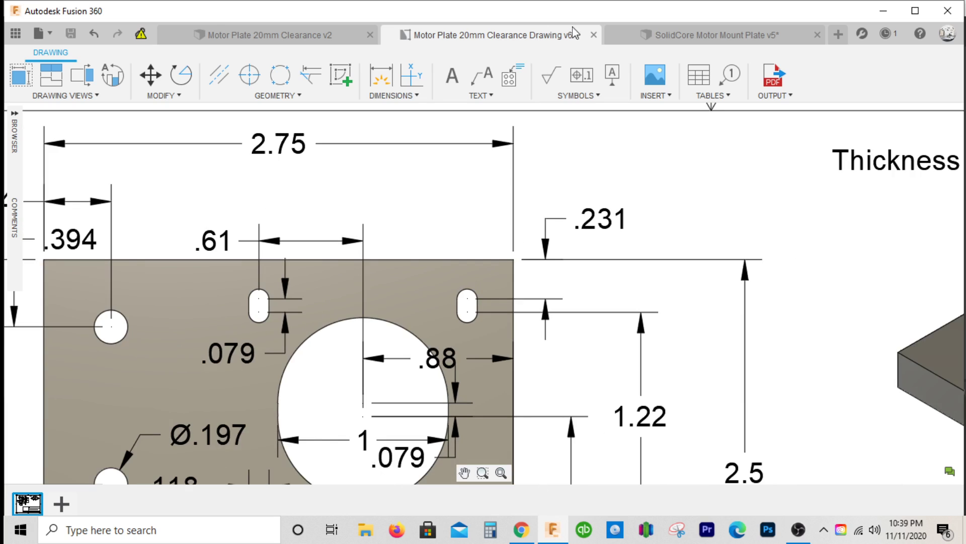
pyautogui.click(684, 37)
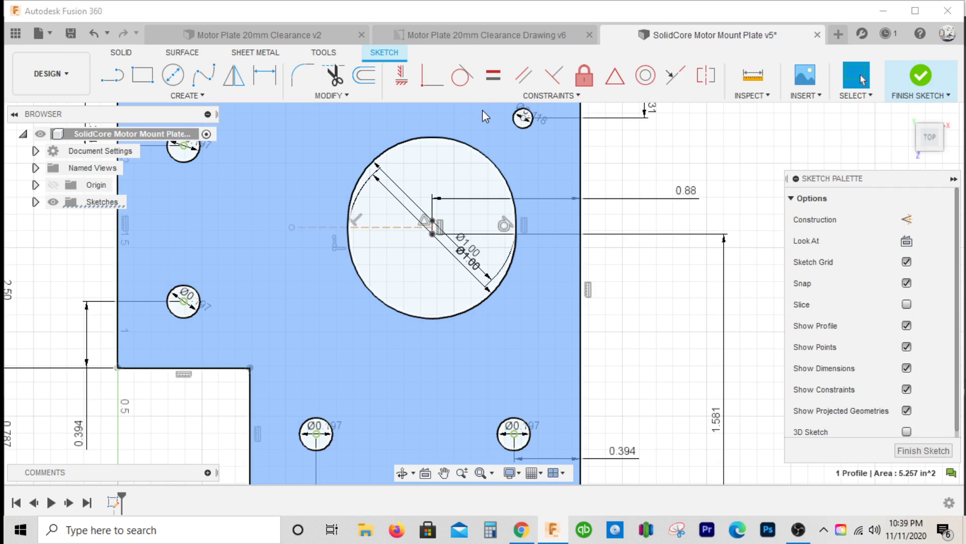
pyautogui.click(515, 127)
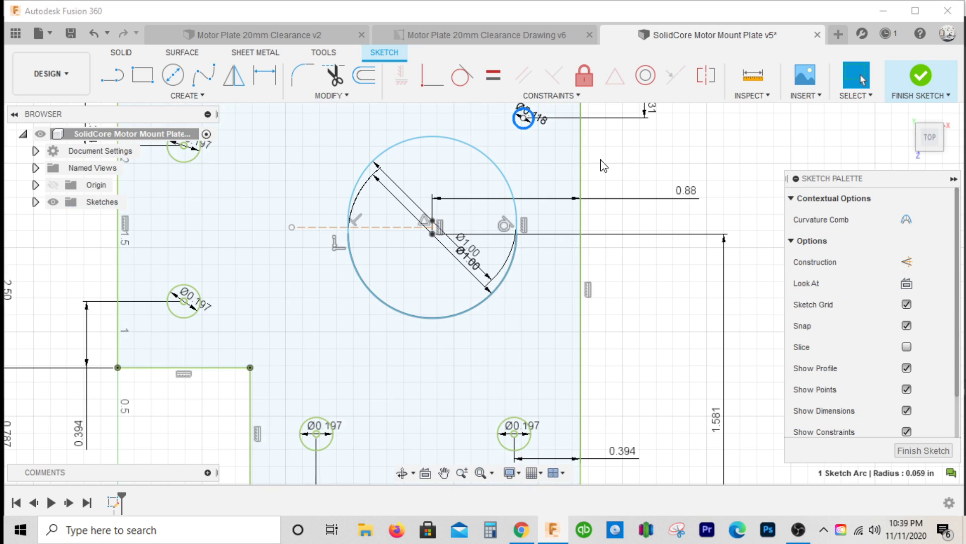
pyautogui.press('m')
pyautogui.scroll(-4, 575, 152)
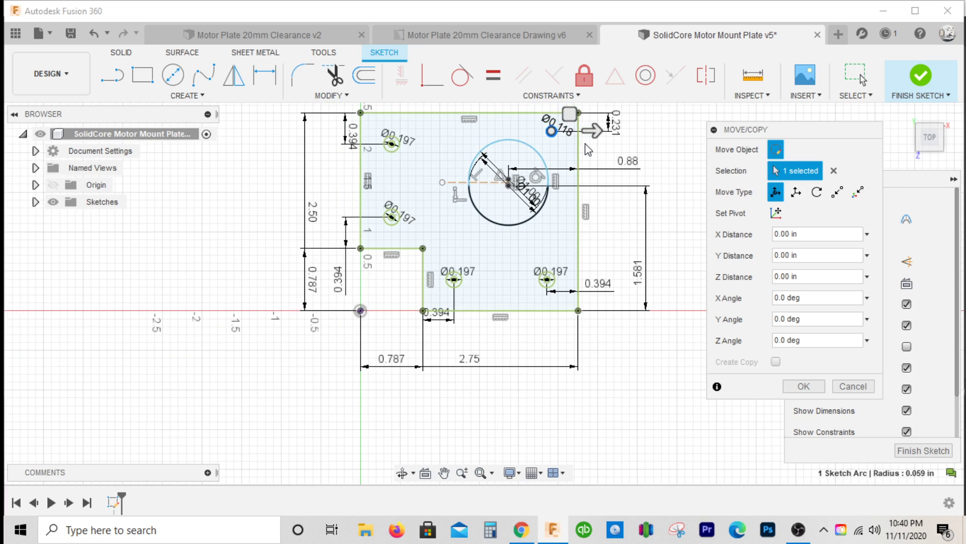
pyautogui.scroll(-4, 542, 201)
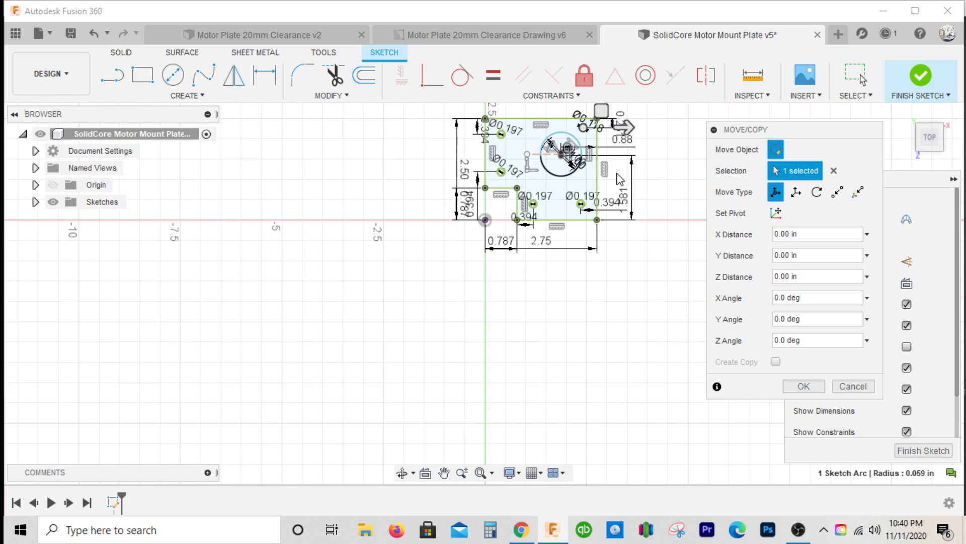
pyautogui.scroll(5, 543, 128)
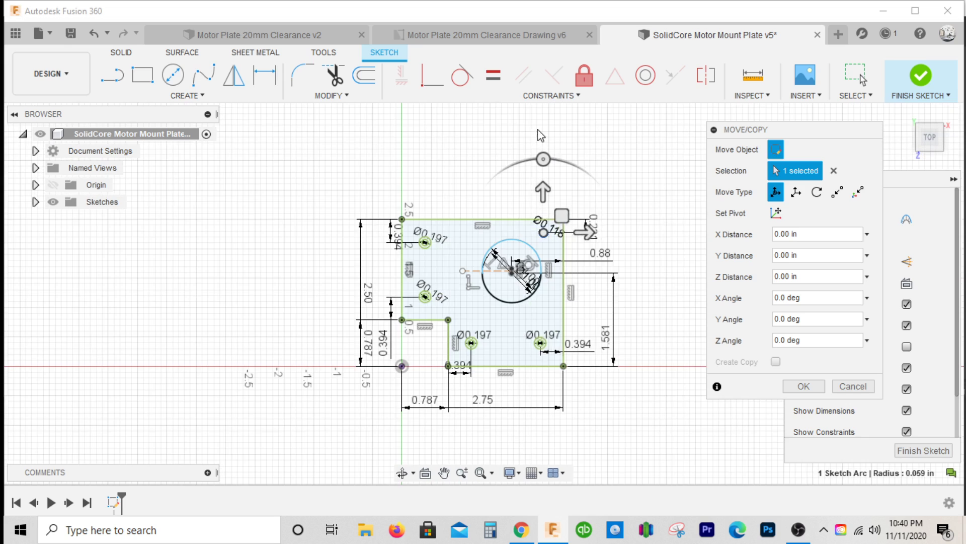
pyautogui.moveTo(538, 262); pyautogui.dragTo(686, 343)
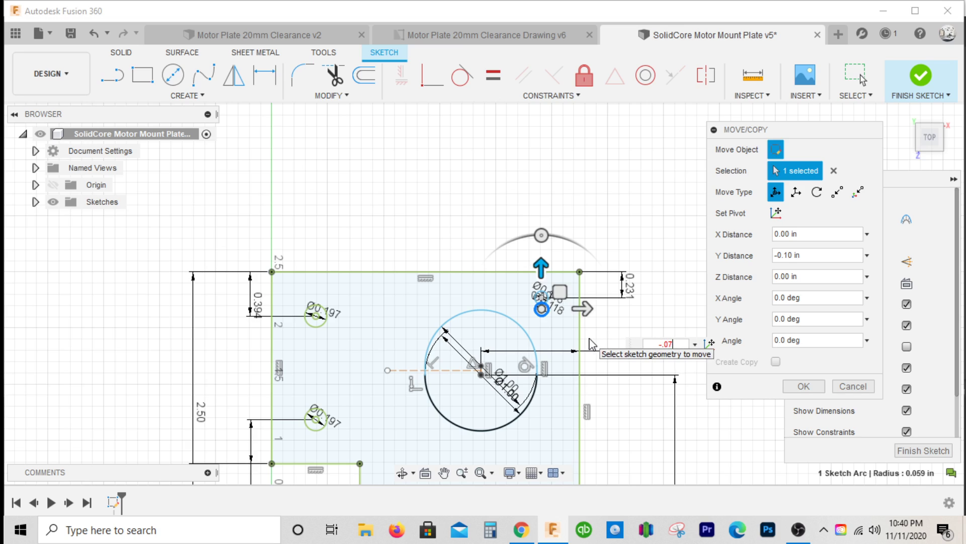
pyautogui.write('-.07')
pyautogui.press('Return')
# Join the two overlapping 0.118 in circles with a vertical line along each side, between their outermost points.
pyautogui.scroll(1, 314, 176)
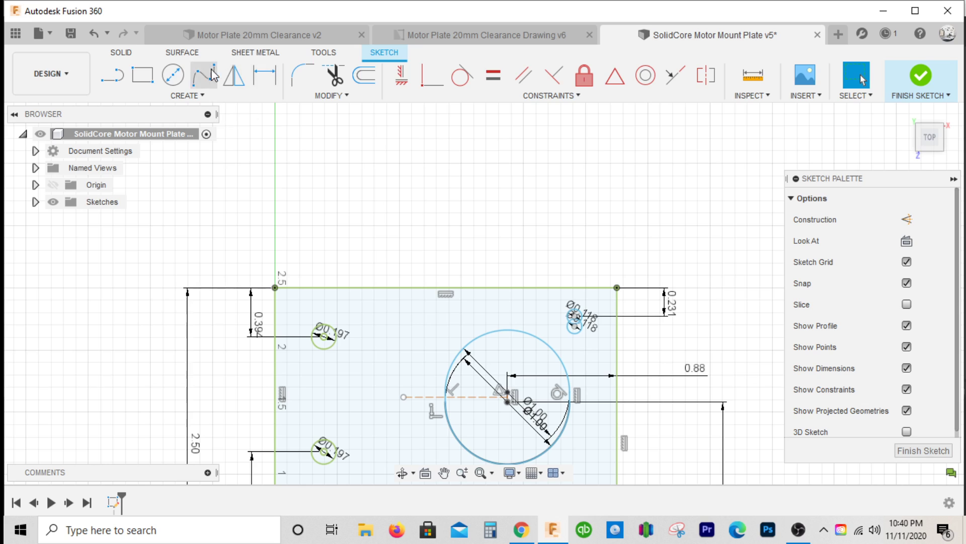
pyautogui.click(112, 75)
pyautogui.scroll(5, 611, 338)
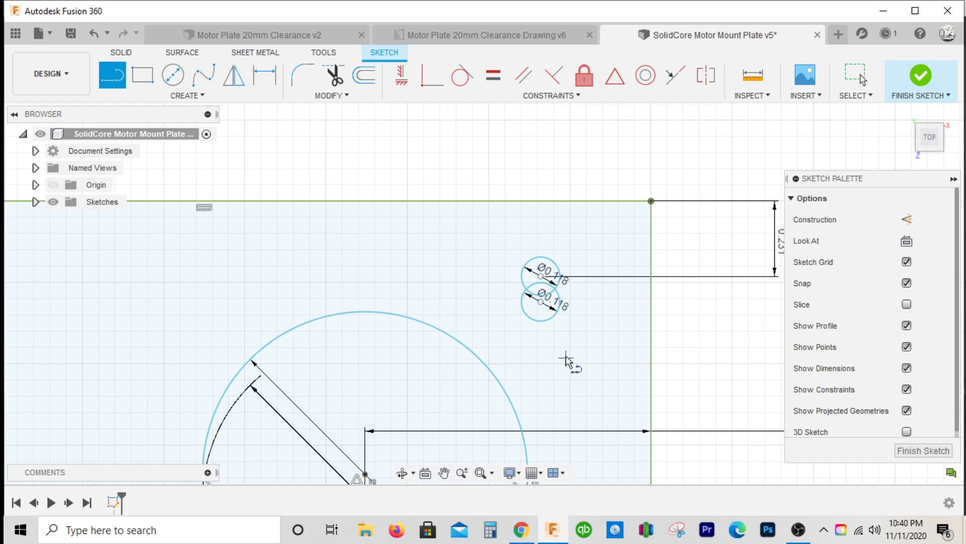
pyautogui.scroll(4, 533, 289)
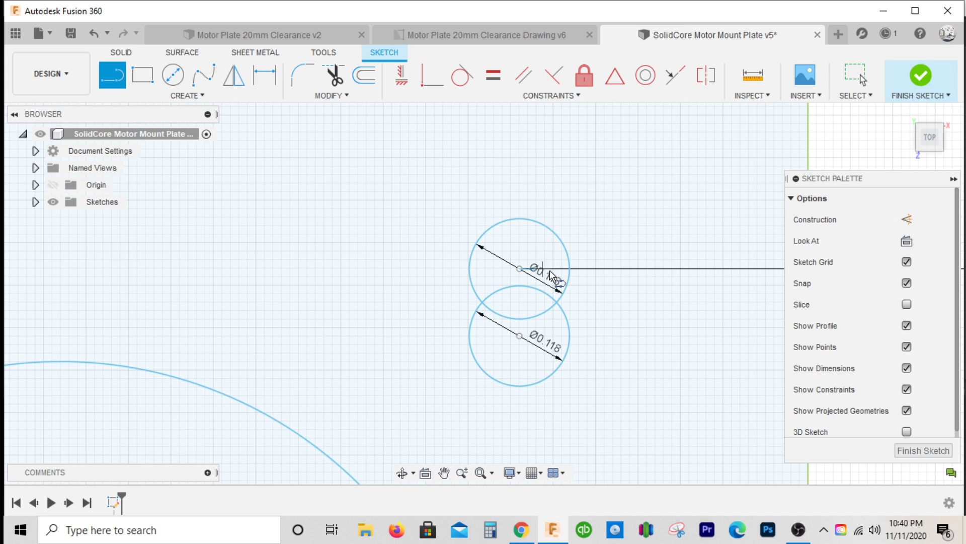
pyautogui.click(569, 269)
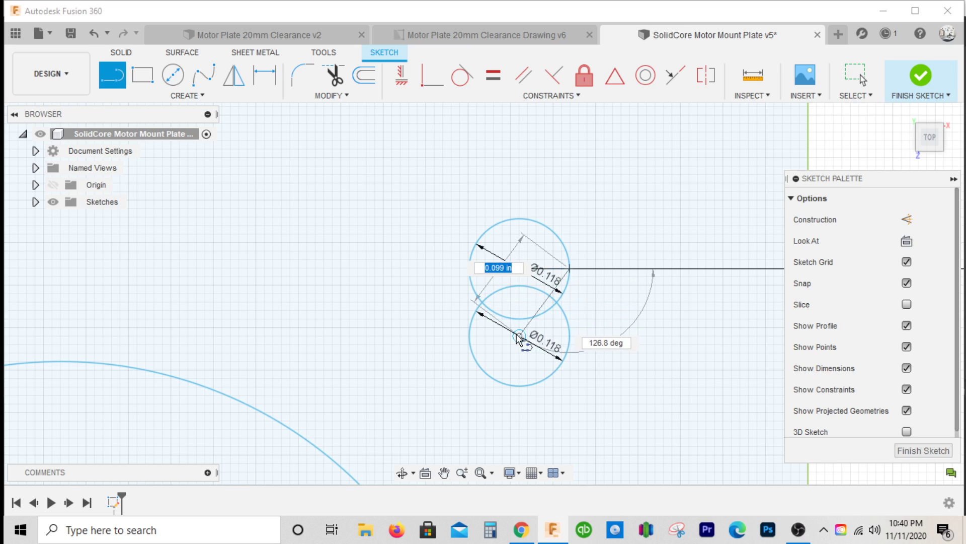
pyautogui.click(569, 335)
pyautogui.press('Escape')
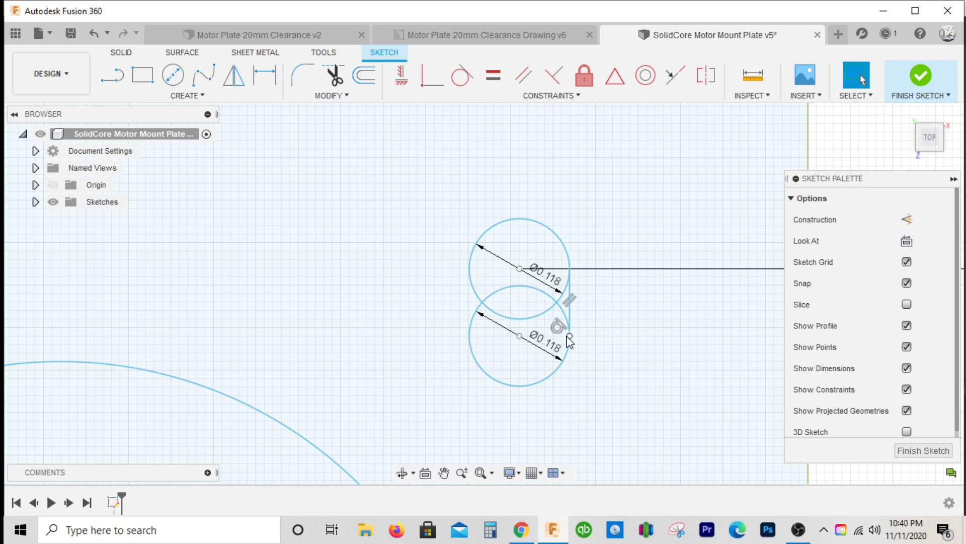
pyautogui.press('l')
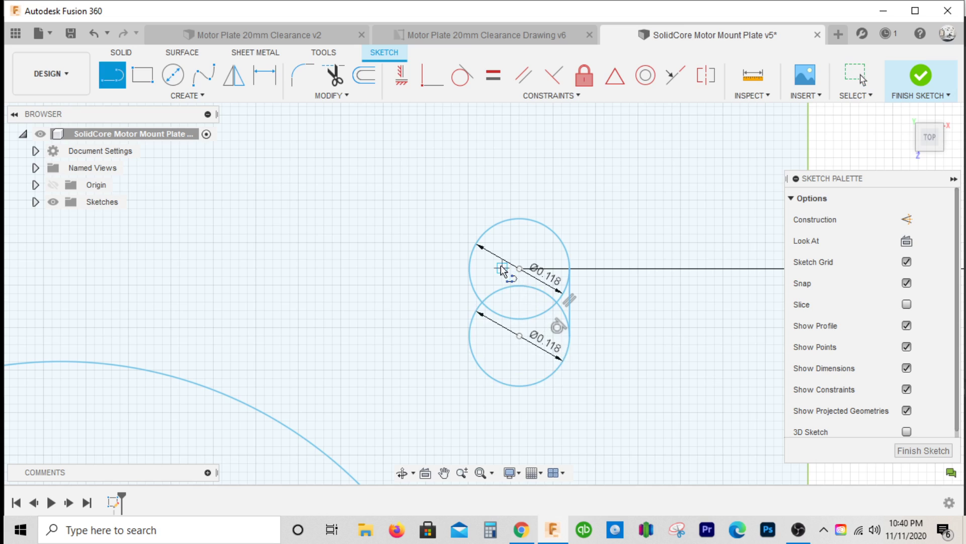
pyautogui.click(467, 268)
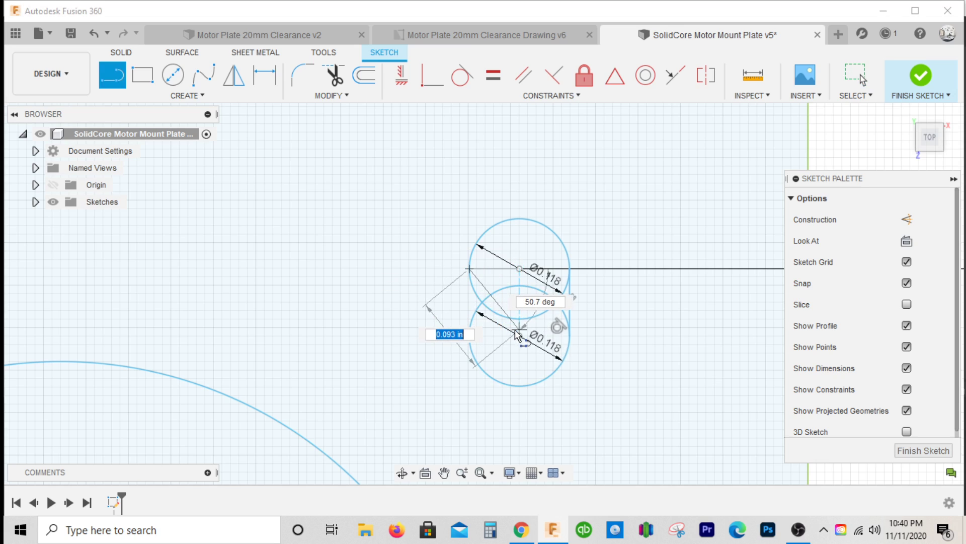
pyautogui.click(469, 336)
pyautogui.press('Escape')
# Trim away the overlapping inner arcs of the two small circles, leaving a closed slot outline.
pyautogui.press('t')
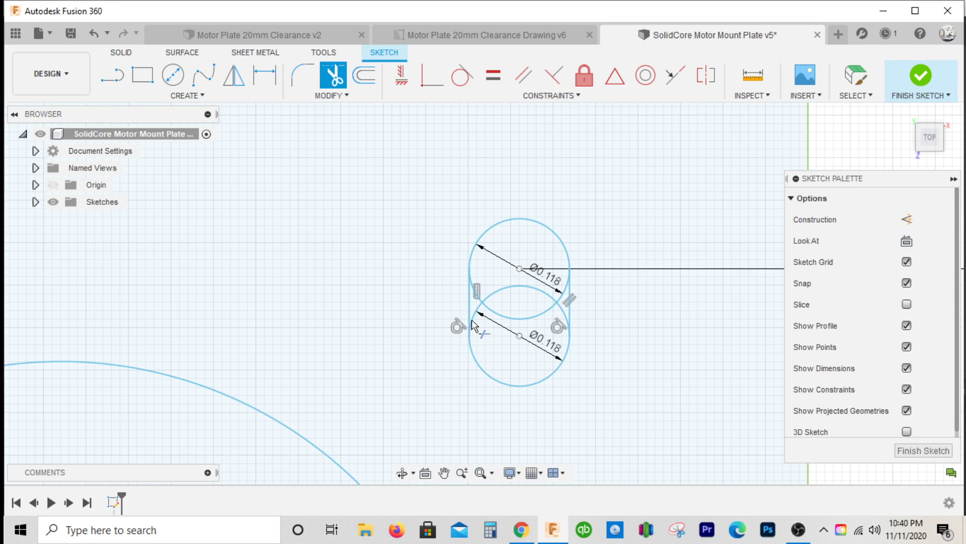
pyautogui.click(484, 309)
pyautogui.click(484, 305)
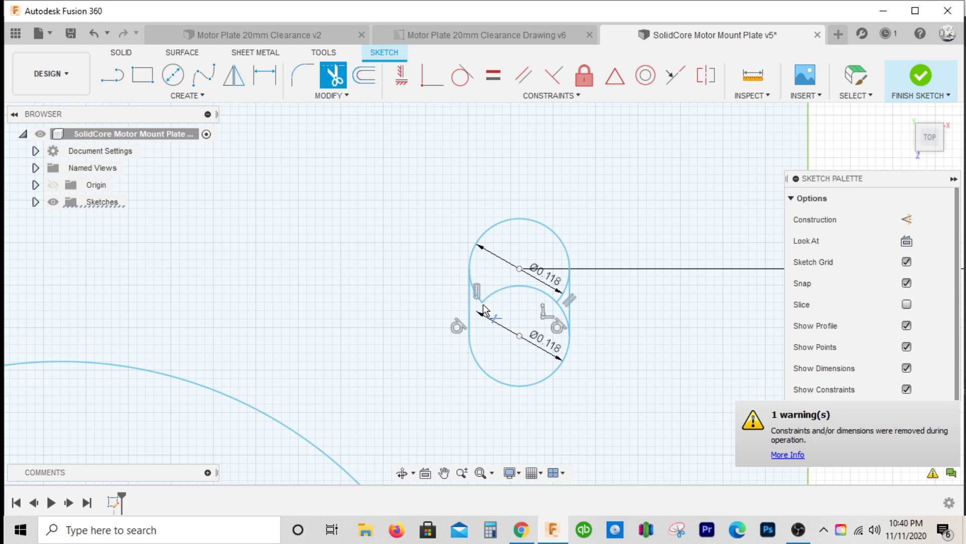
pyautogui.click(493, 299)
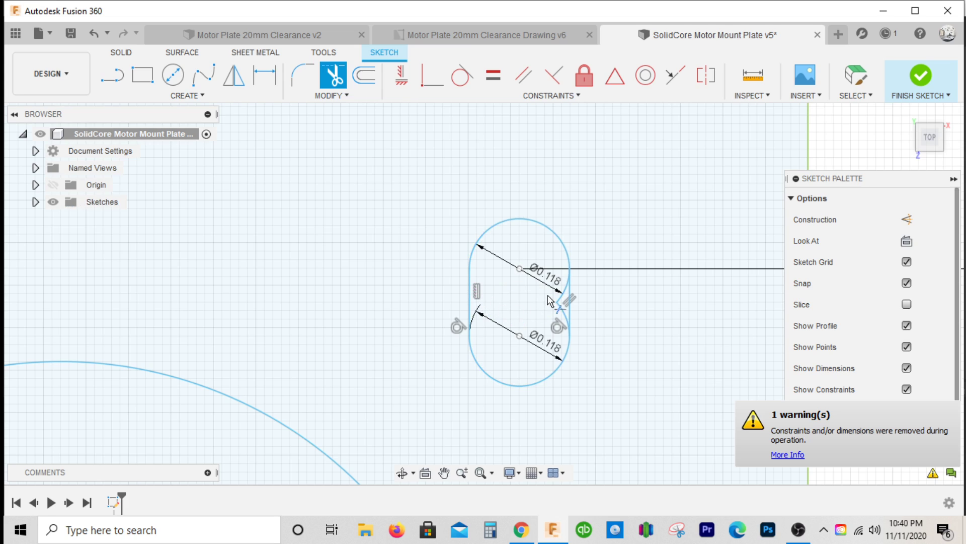
pyautogui.click(562, 297)
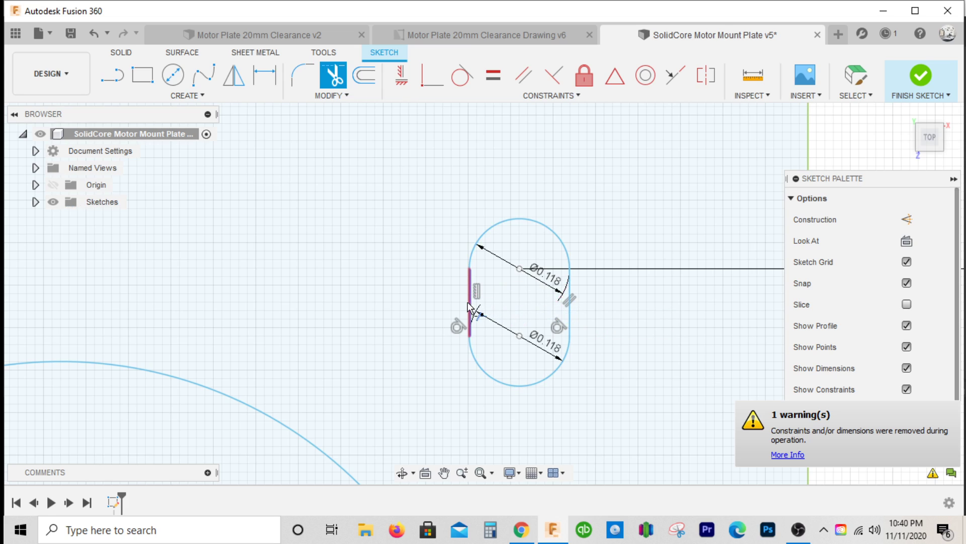
pyautogui.scroll(-8, 559, 297)
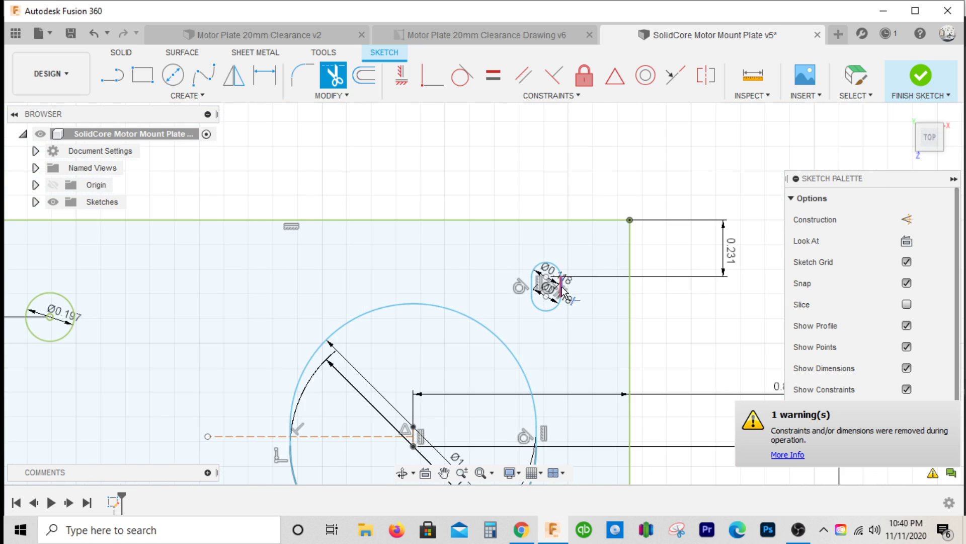
pyautogui.press('Escape')
pyautogui.scroll(-4, 563, 292)
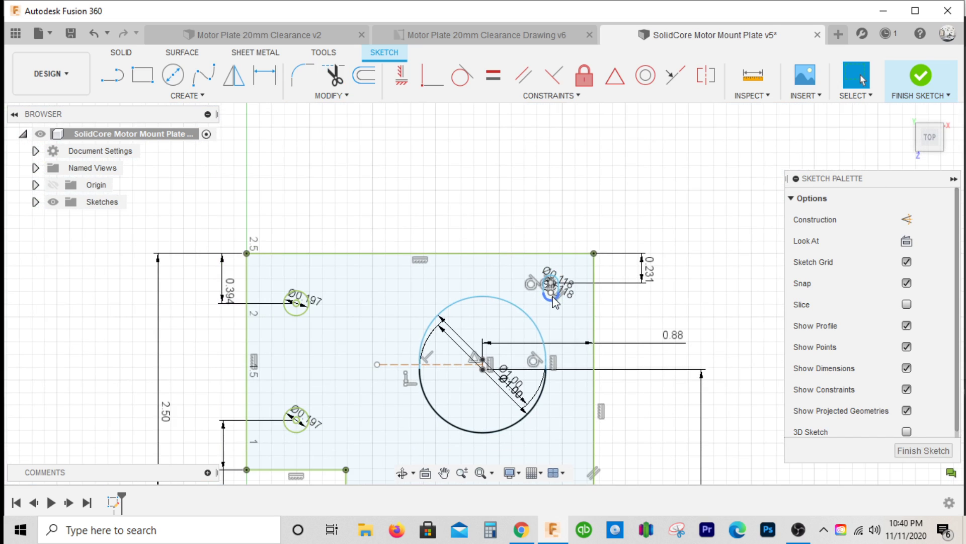
pyautogui.scroll(4, 557, 307)
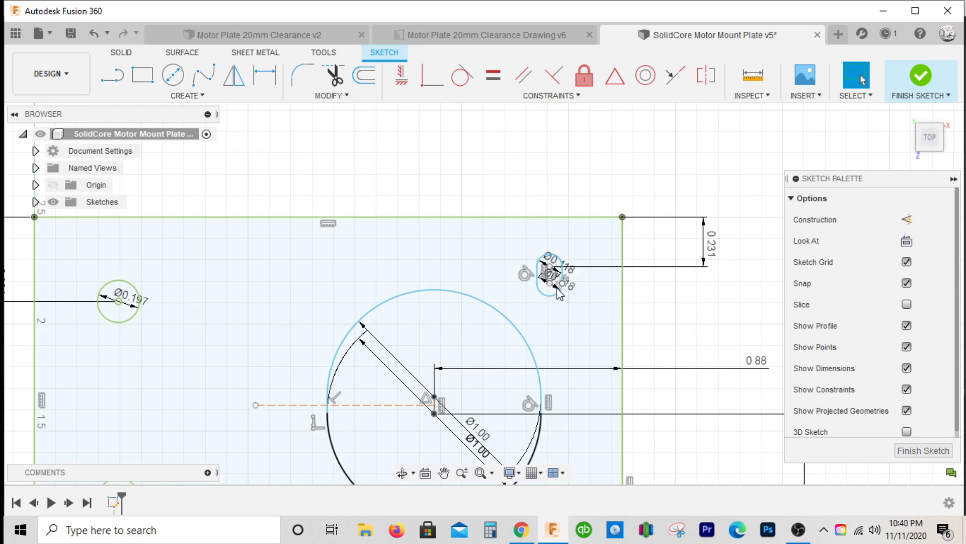
pyautogui.scroll(-2, 554, 301)
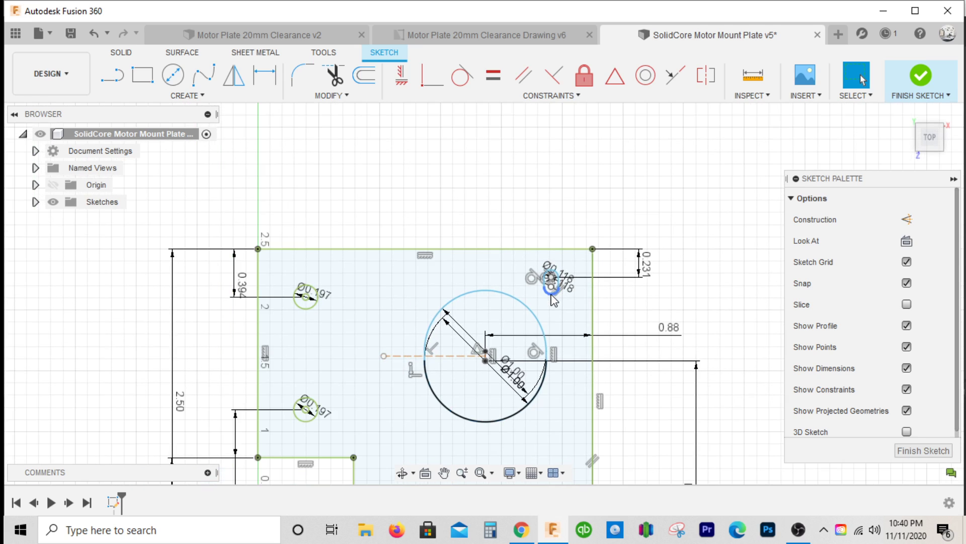
pyautogui.scroll(4, 553, 300)
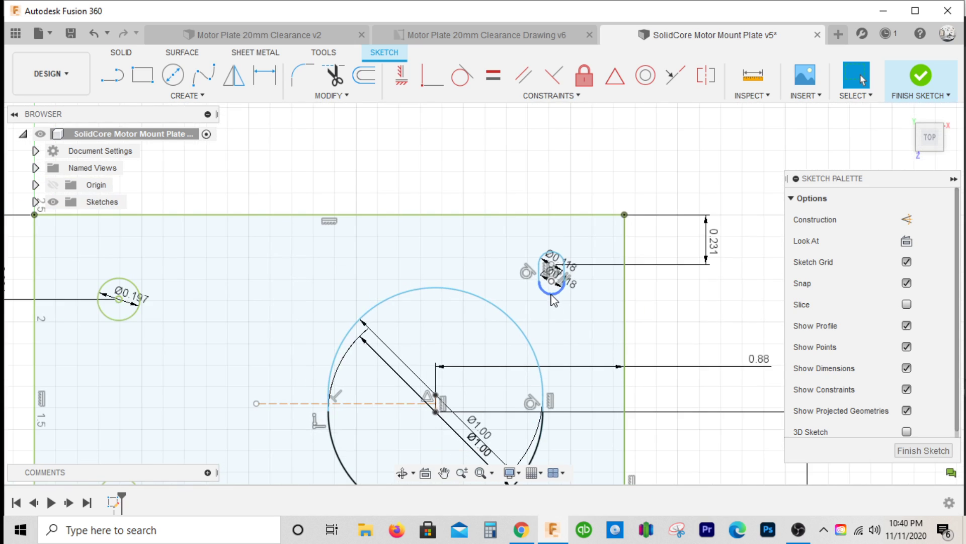
pyautogui.scroll(-2, 553, 301)
pyautogui.scroll(4, 541, 281)
pyautogui.scroll(1, 541, 281)
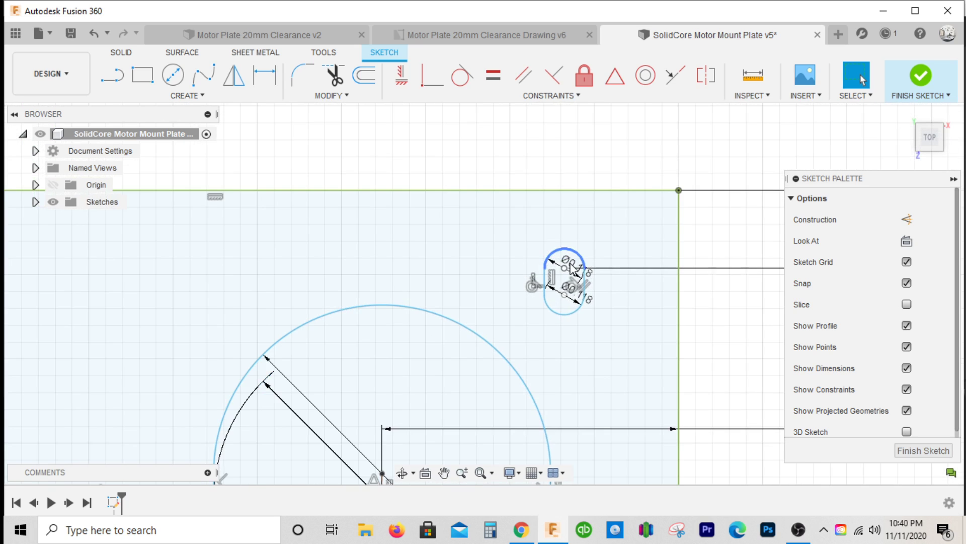
pyautogui.scroll(-3, 423, 349)
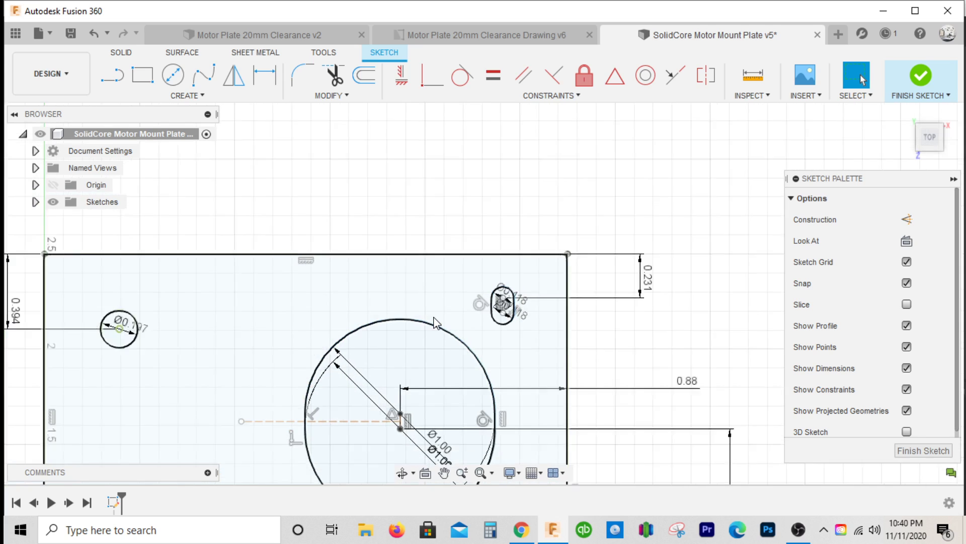
# Check the slot spacing in the drawing and dimension the small slot's upper center horizontally from the motor opening's center line as 1.22/2 in.
pyautogui.click(513, 36)
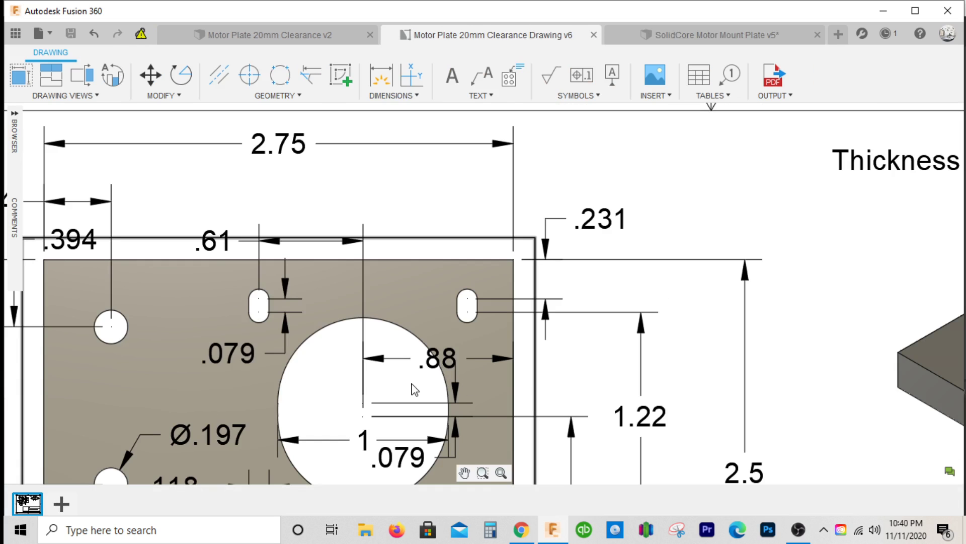
pyautogui.scroll(4, 407, 461)
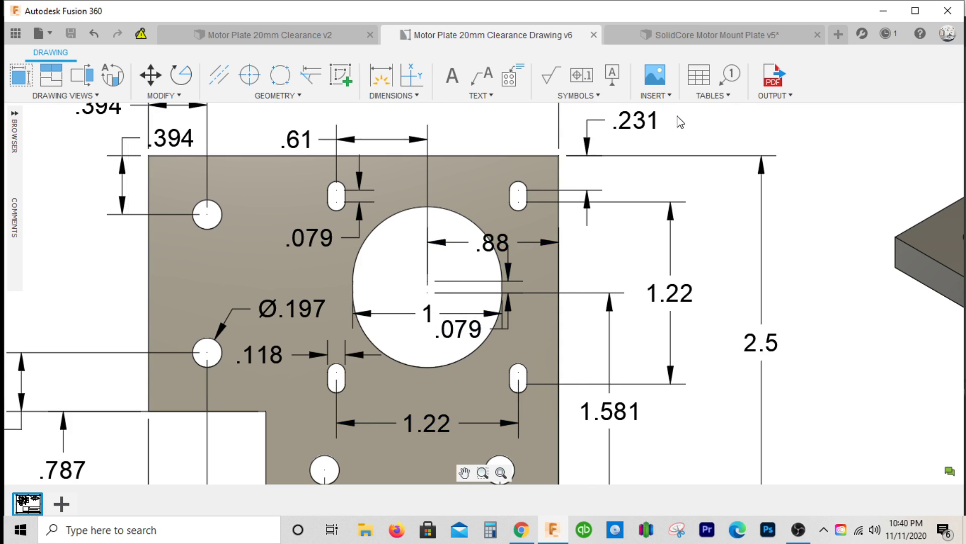
pyautogui.click(680, 37)
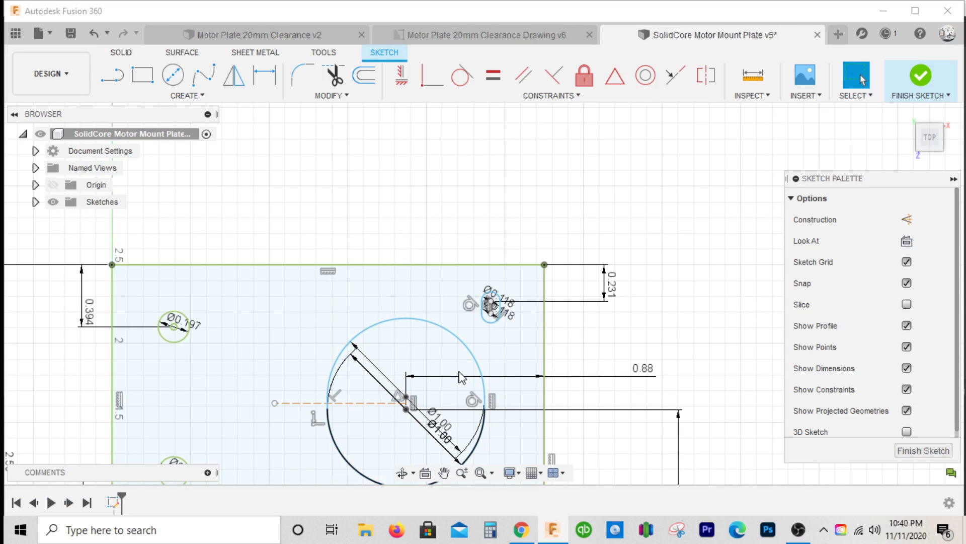
pyautogui.scroll(5, 490, 301)
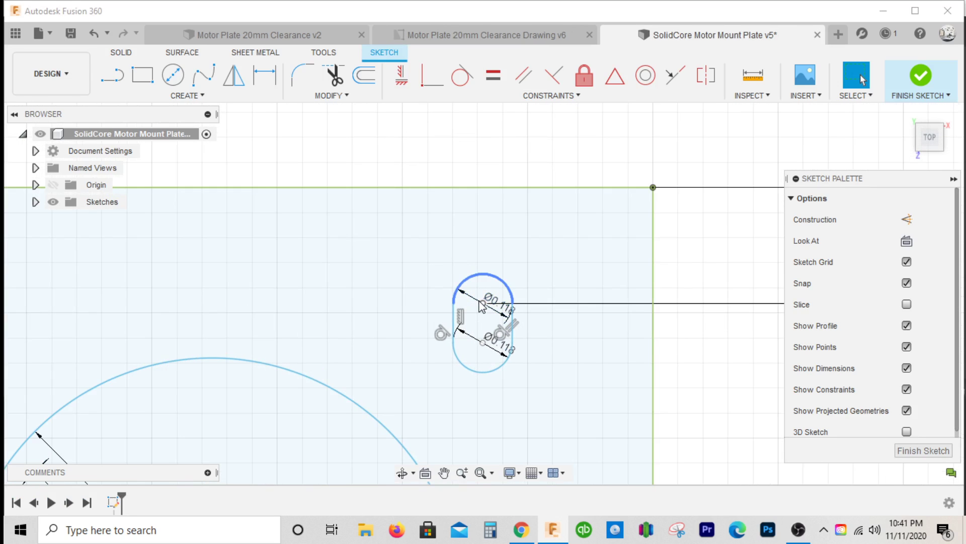
pyautogui.press('d')
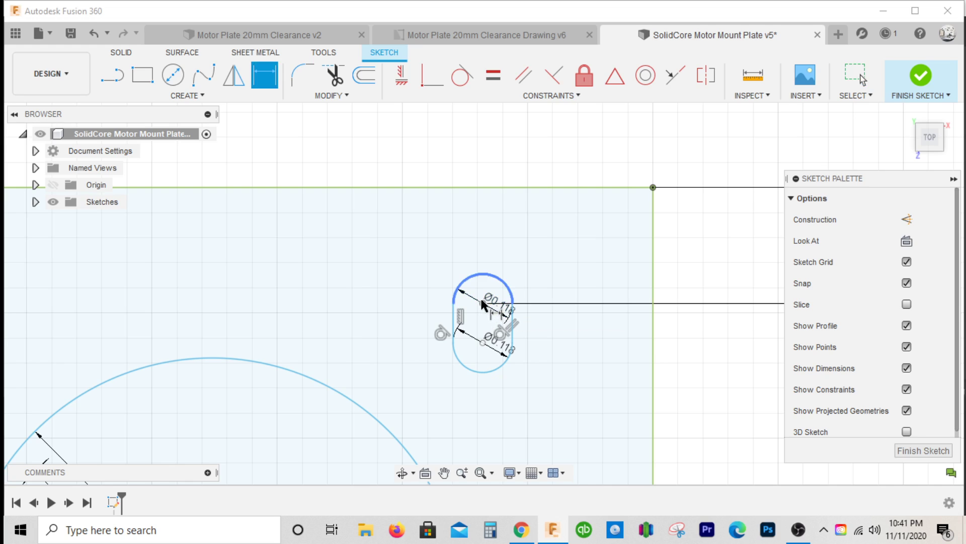
pyautogui.scroll(-4, 406, 331)
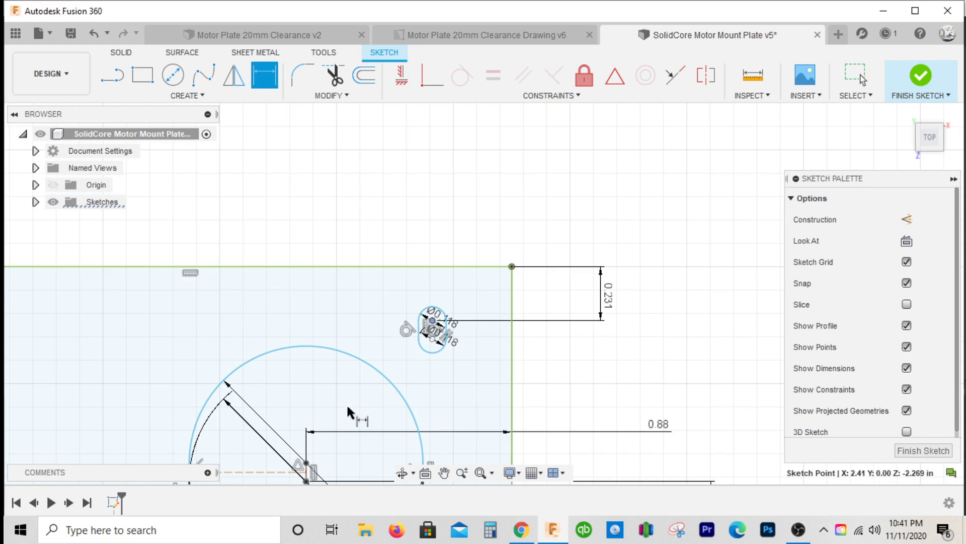
pyautogui.scroll(-2, 348, 412)
pyautogui.scroll(5, 300, 471)
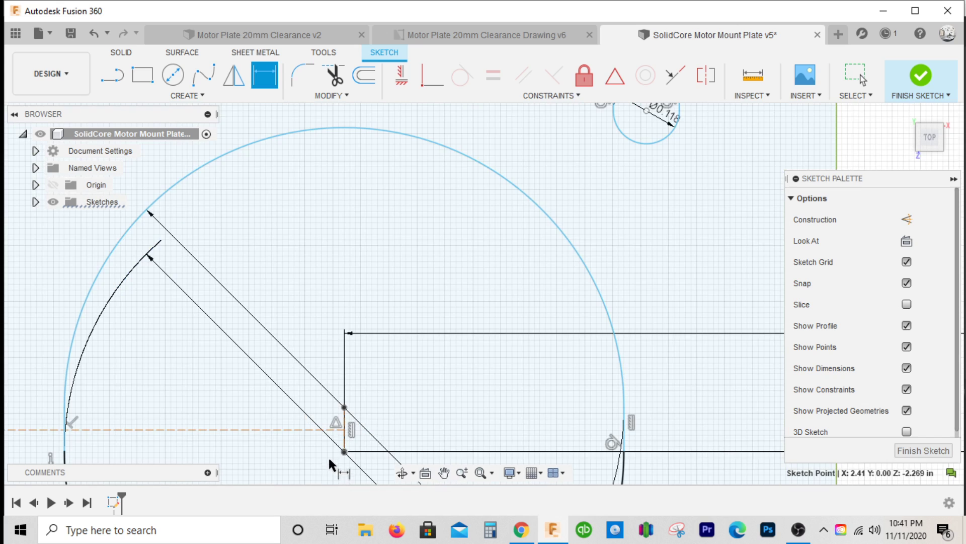
pyautogui.click(343, 429)
pyautogui.scroll(-6, 430, 205)
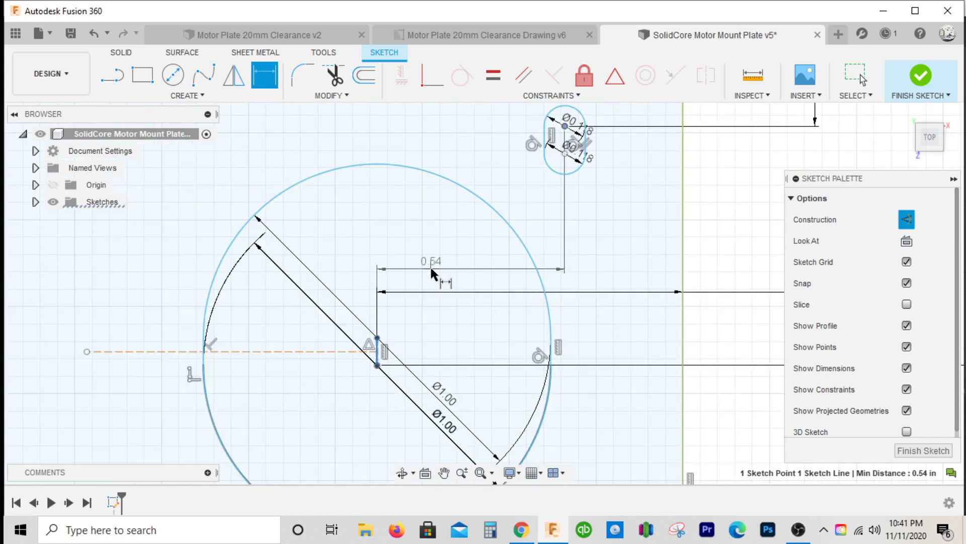
pyautogui.click(430, 164)
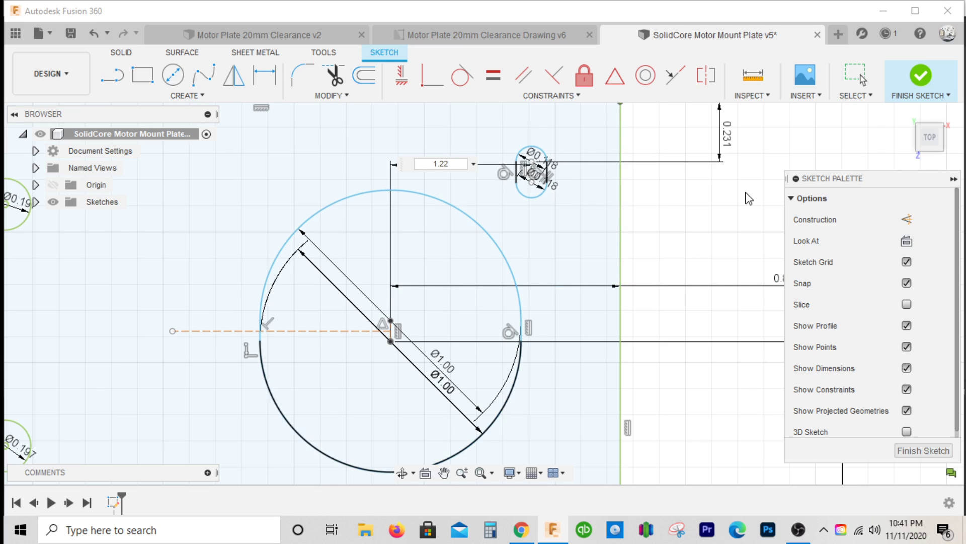
pyautogui.write('1.22/2')
pyautogui.press('Return')
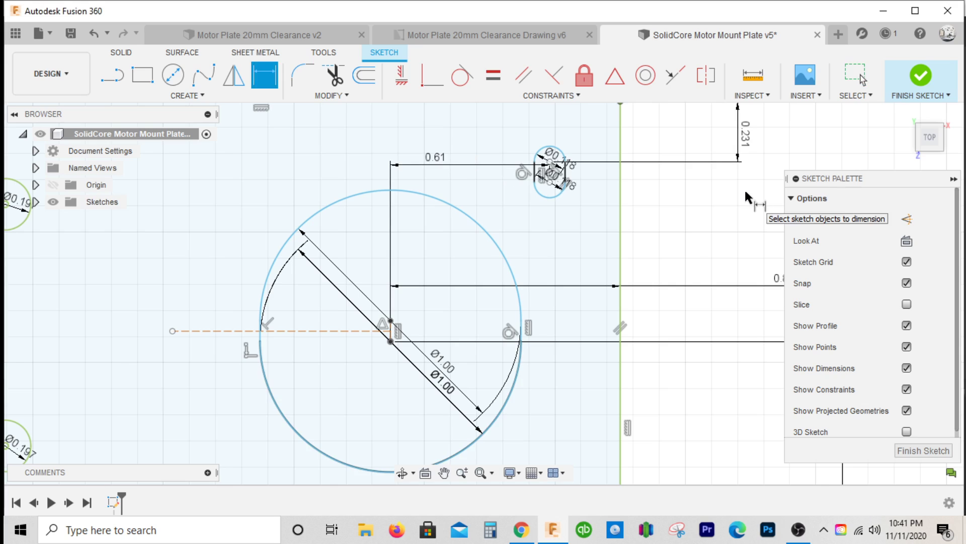
pyautogui.scroll(-2, 655, 206)
pyautogui.press('Escape')
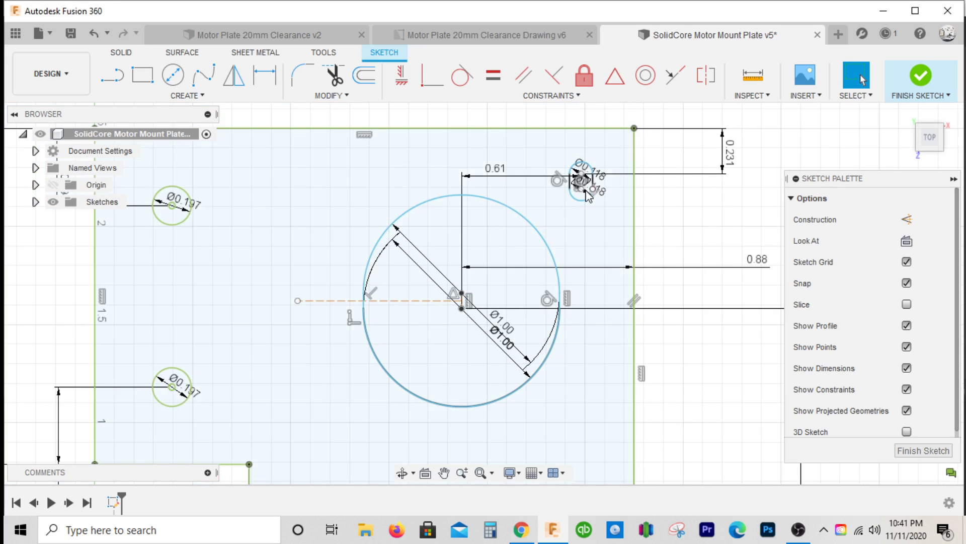
# Compare the small slot in the plate sketch with the spacing of the four slots around the motor opening in the drawing.
pyautogui.scroll(4, 584, 173)
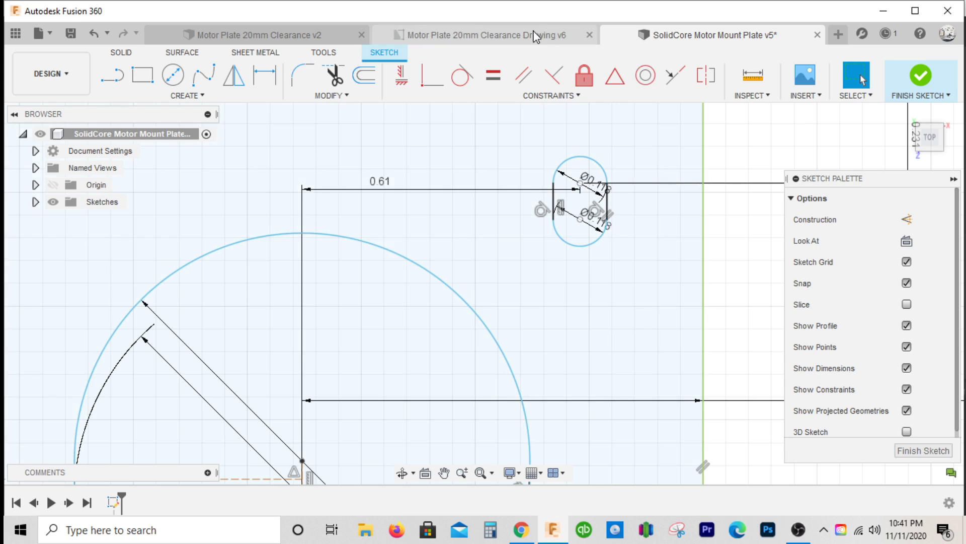
pyautogui.scroll(3, 573, 190)
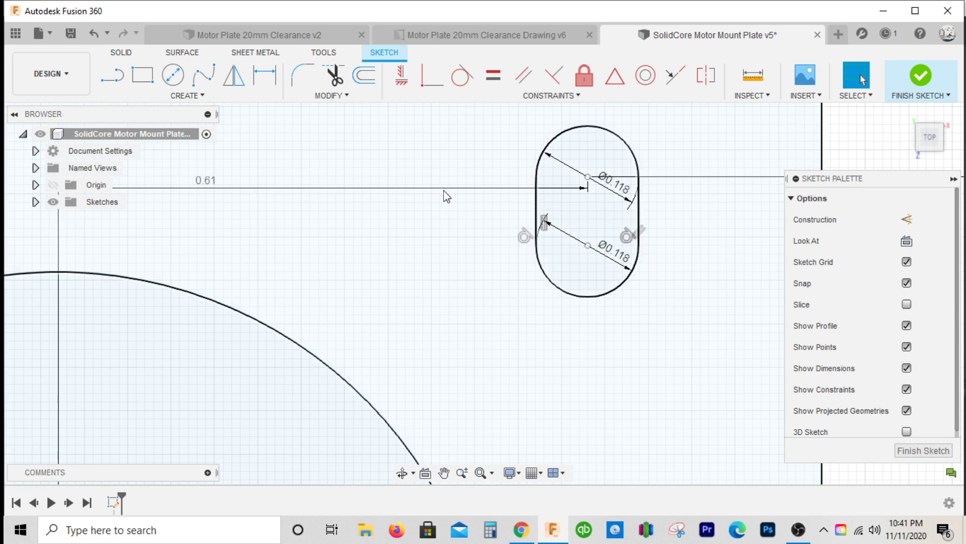
pyautogui.scroll(-5, 584, 149)
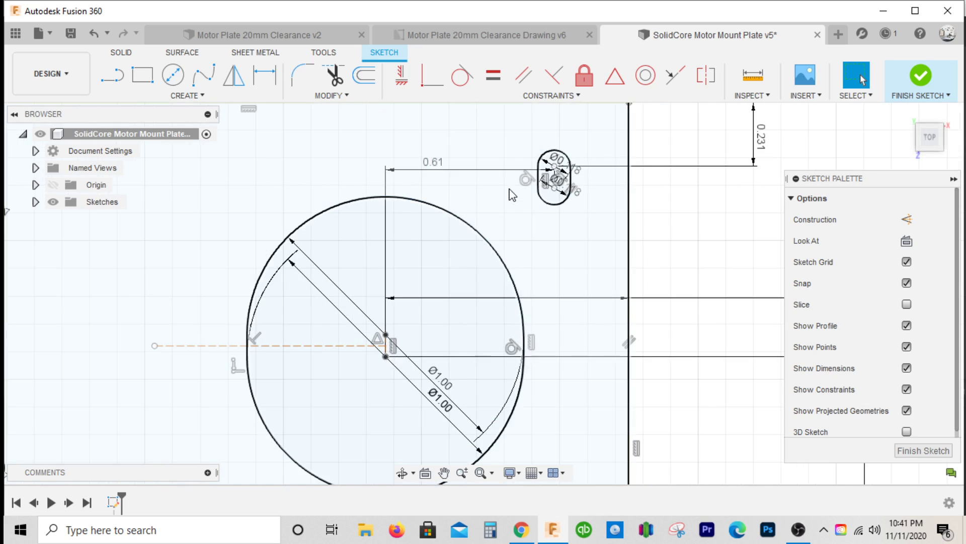
pyautogui.click(517, 39)
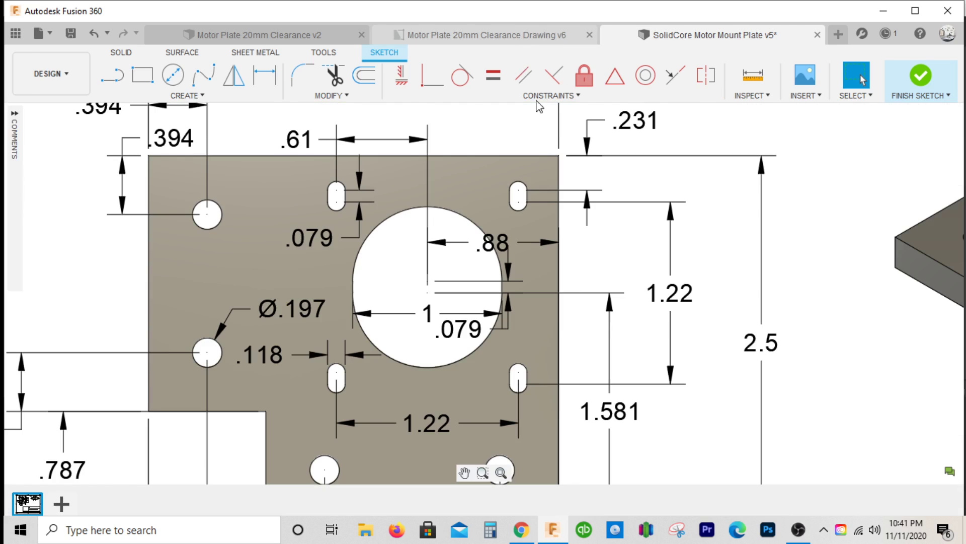
pyautogui.scroll(-2, 462, 302)
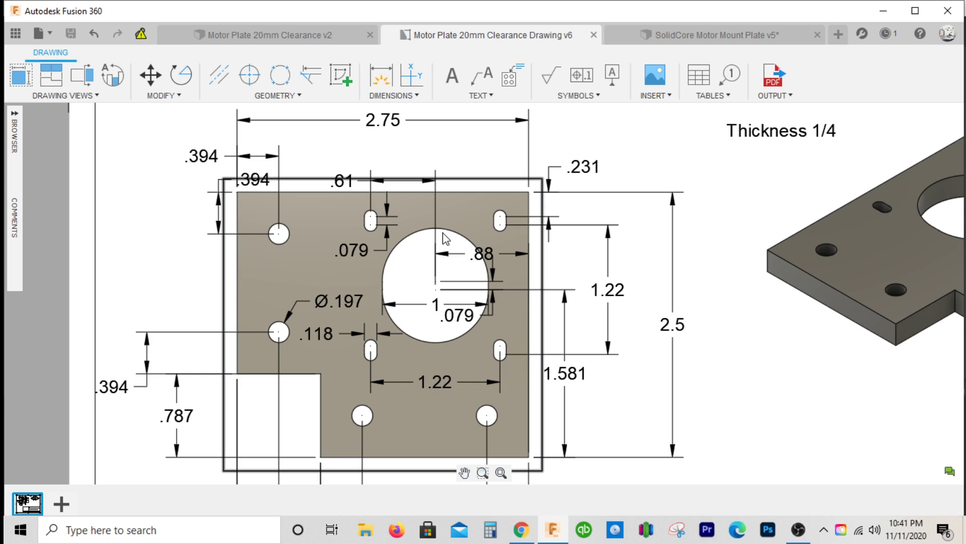
pyautogui.scroll(2, 444, 236)
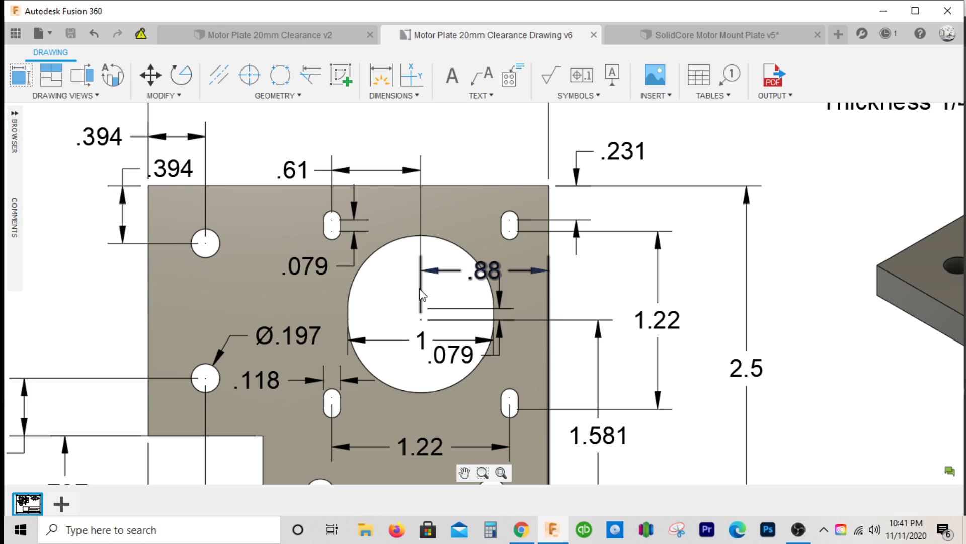
pyautogui.scroll(3, 422, 319)
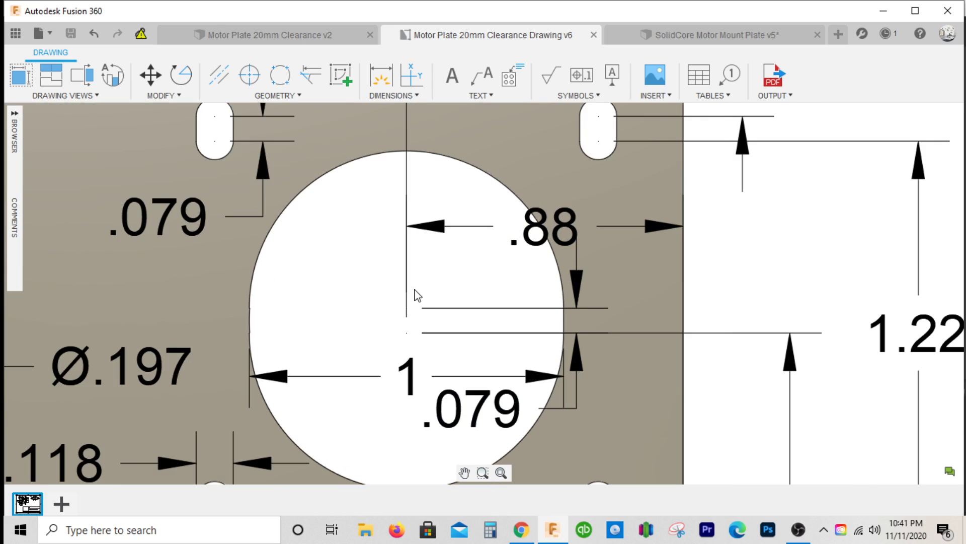
pyautogui.scroll(-5, 409, 306)
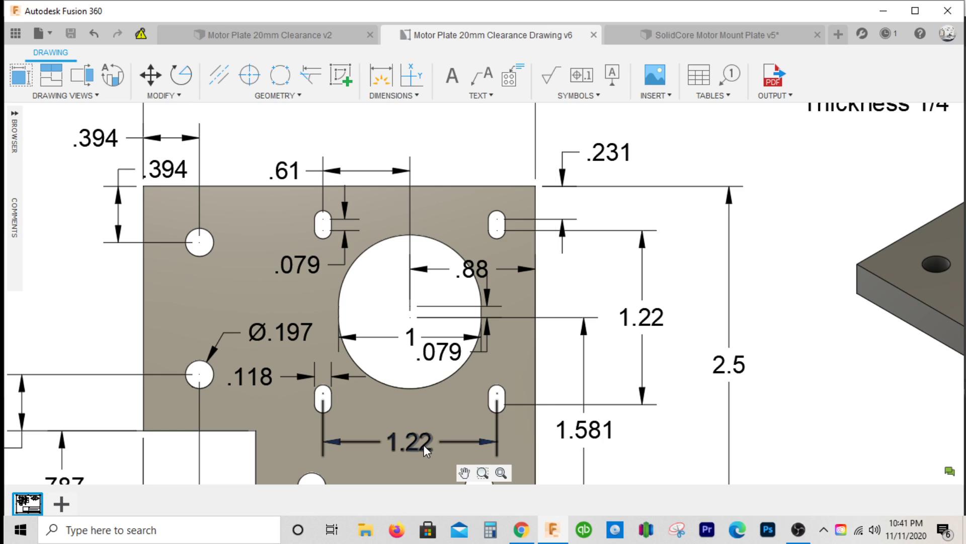
pyautogui.click(636, 39)
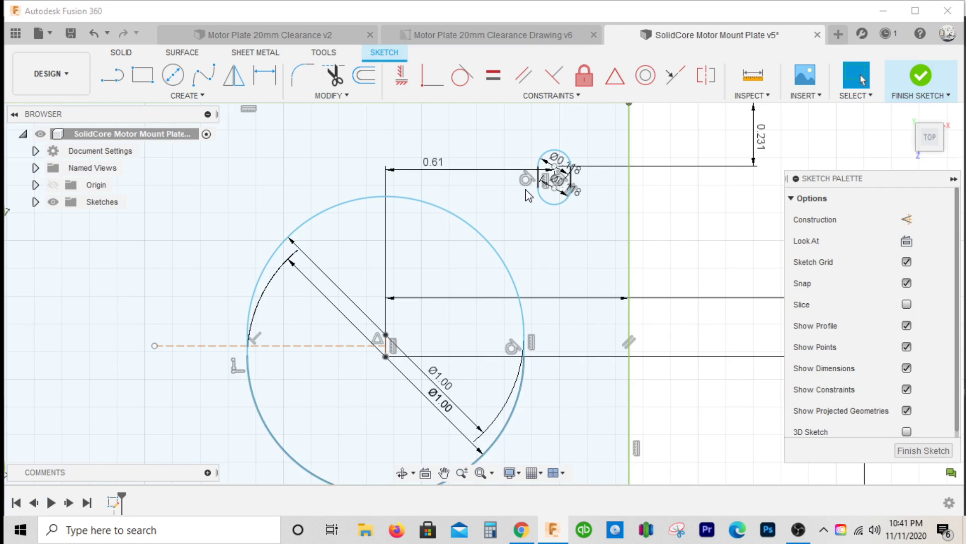
# Mirror the complete small slot to the other side of the motor opening, using the opening's short vertical center line as the mirror line.
pyautogui.scroll(-3, 552, 171)
pyautogui.scroll(2, 440, 264)
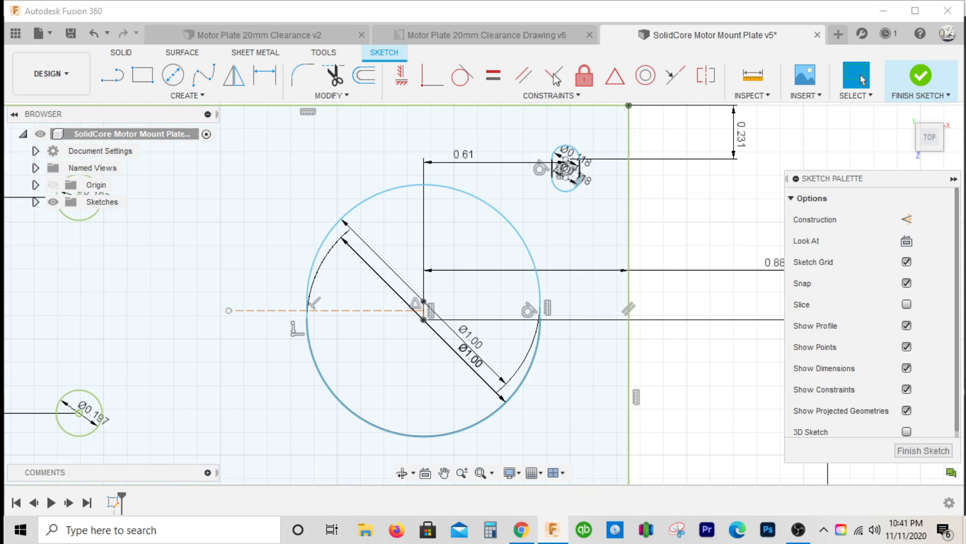
pyautogui.click(234, 74)
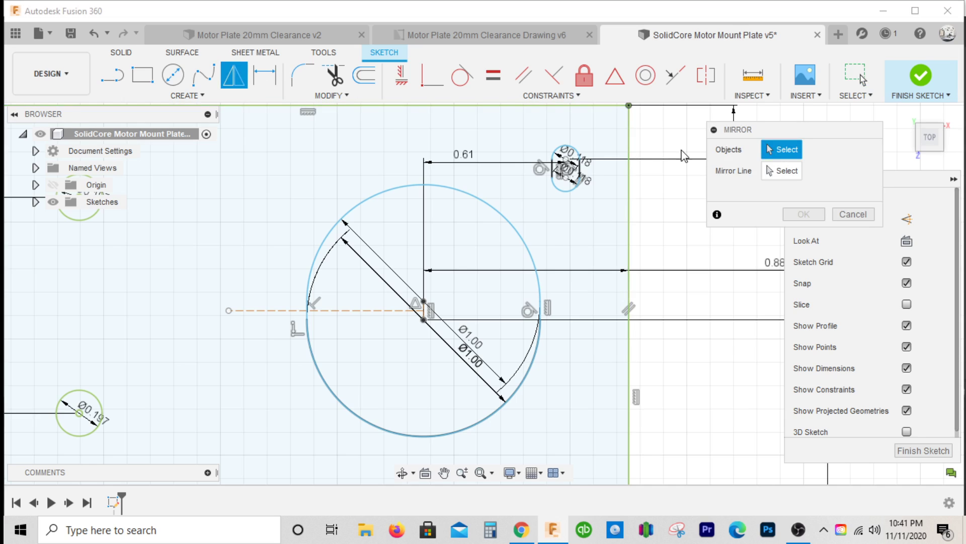
pyautogui.scroll(3, 579, 161)
pyautogui.moveTo(517, 171); pyautogui.dragTo(589, 232)
pyautogui.scroll(-2, 636, 209)
pyautogui.click(786, 172)
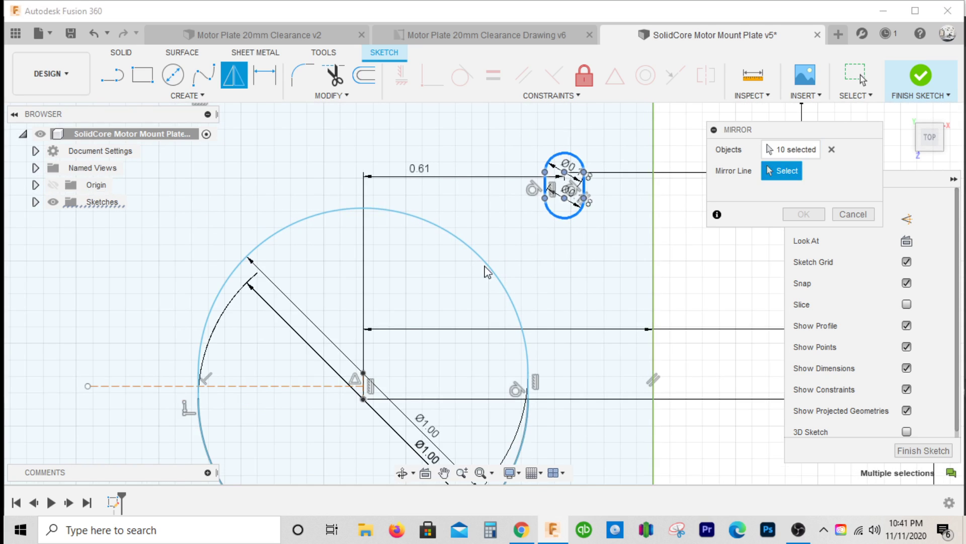
pyautogui.scroll(5, 371, 386)
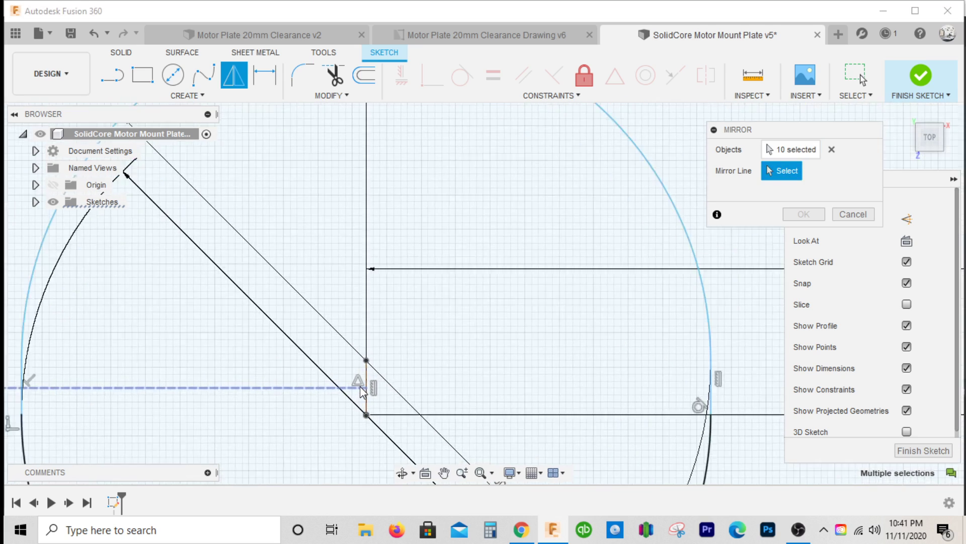
pyautogui.click(371, 387)
pyautogui.scroll(-5, 451, 272)
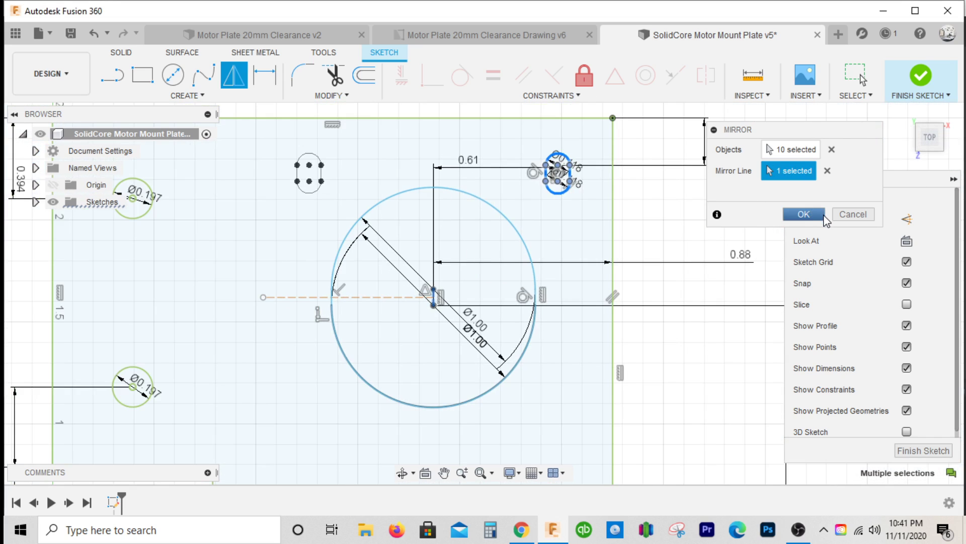
pyautogui.click(804, 214)
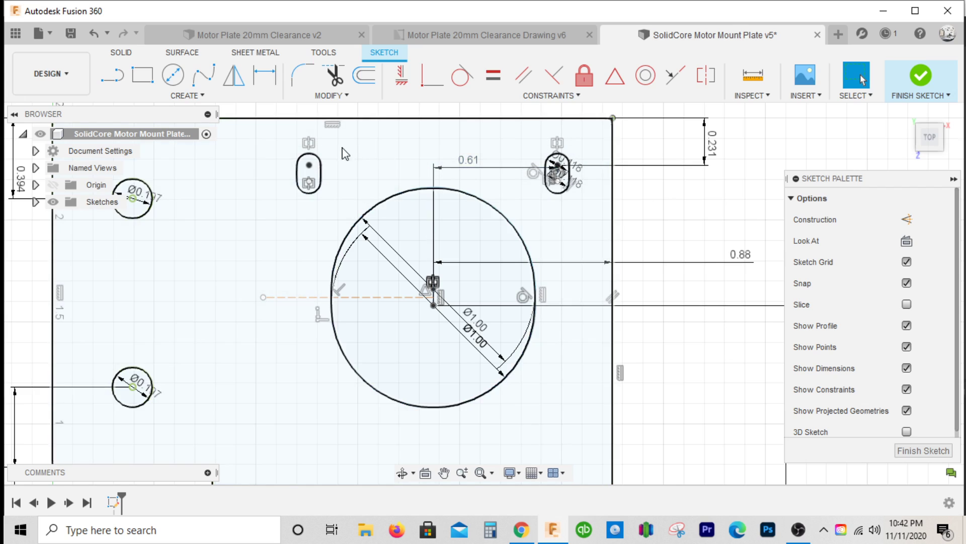
# Mirror both upper small slots to the lower side of the motor opening, using the dashed horizontal construction line as the mirror line.
pyautogui.click(308, 174)
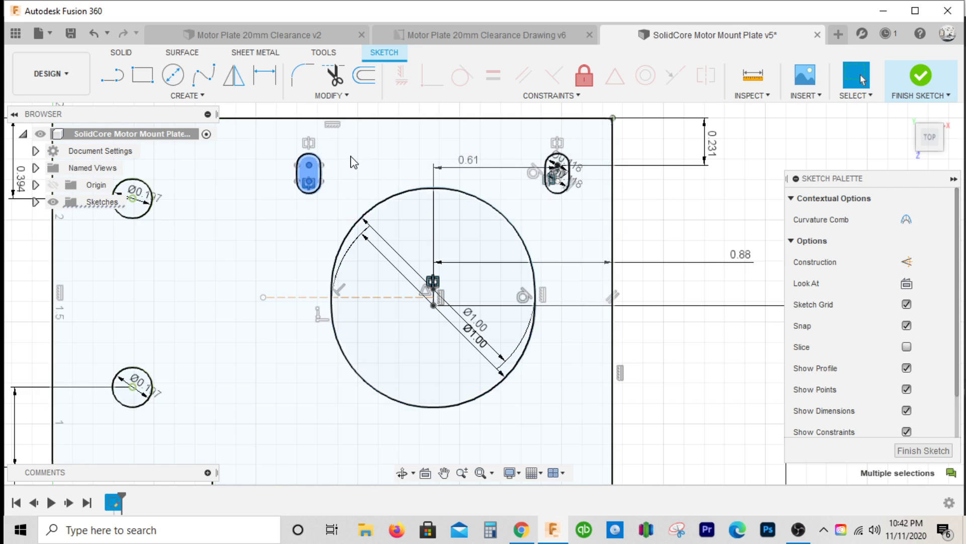
pyautogui.click(333, 141)
pyautogui.click(234, 76)
pyautogui.moveTo(268, 142); pyautogui.dragTo(330, 209)
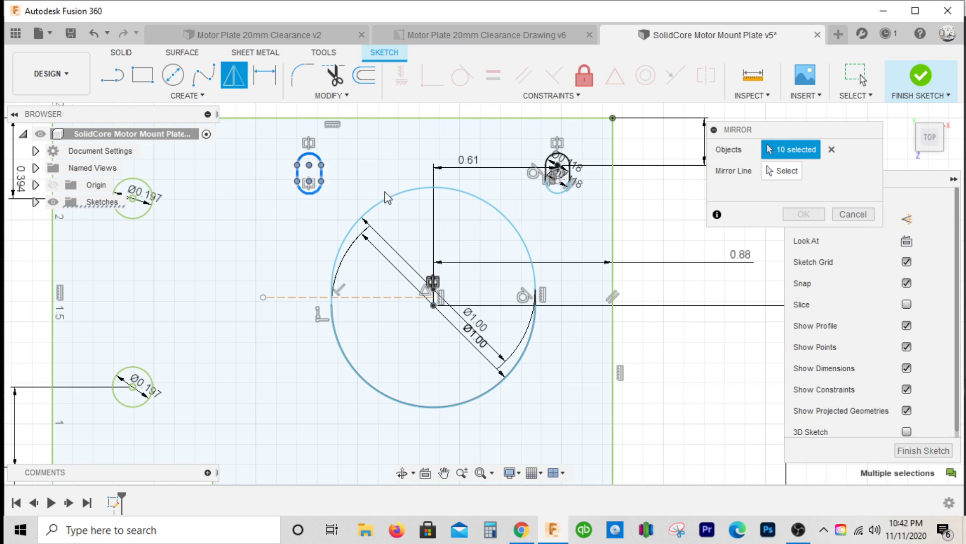
pyautogui.click(830, 150)
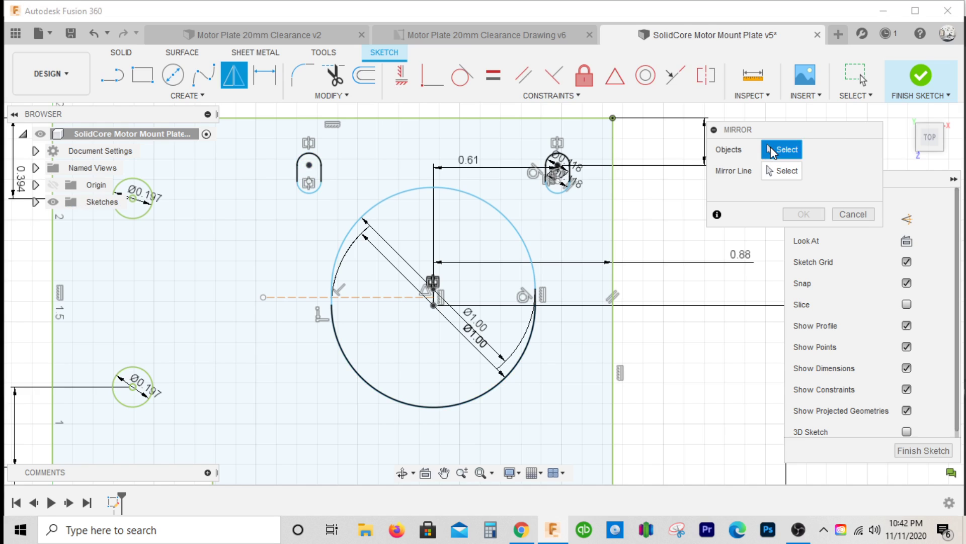
pyautogui.moveTo(270, 143); pyautogui.dragTo(330, 206)
pyautogui.scroll(4, 543, 153)
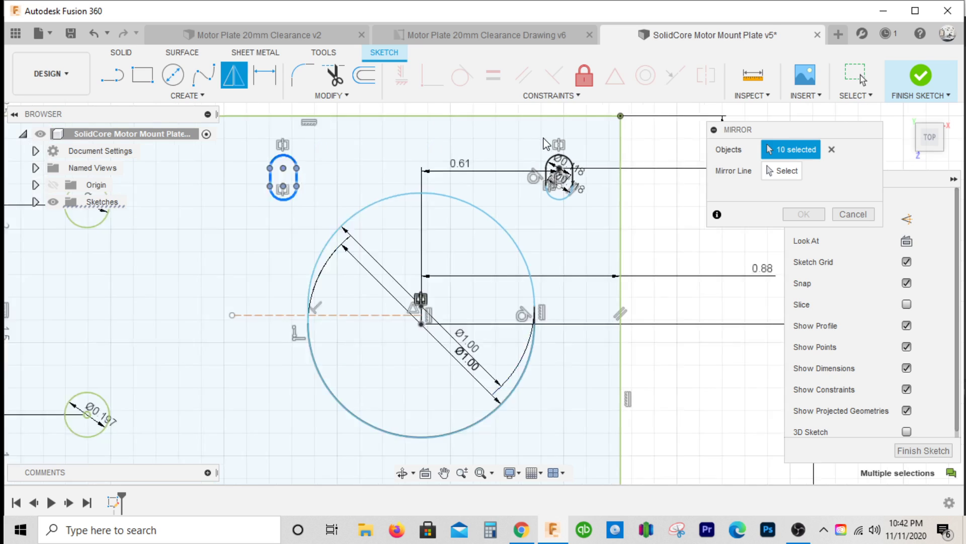
pyautogui.moveTo(529, 145); pyautogui.dragTo(629, 269)
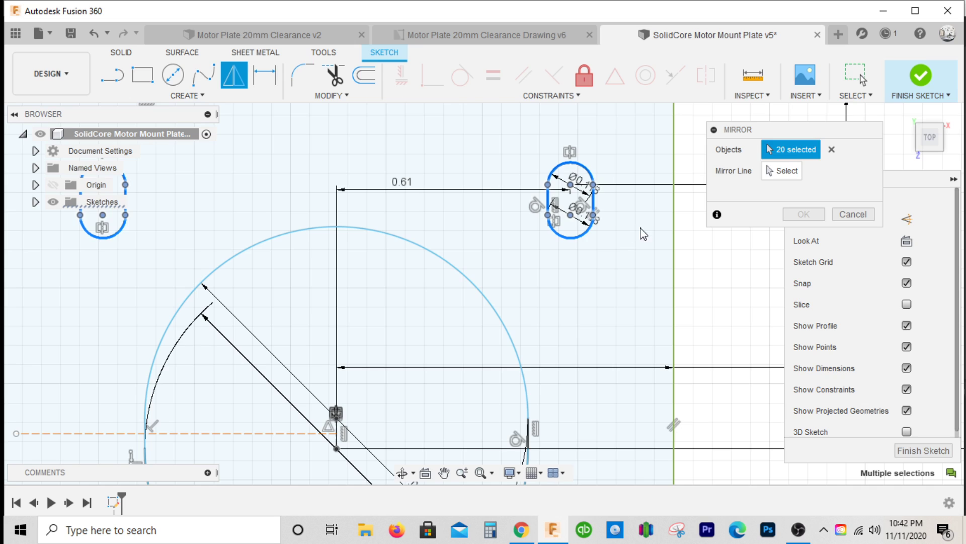
pyautogui.scroll(-4, 692, 208)
pyautogui.click(793, 175)
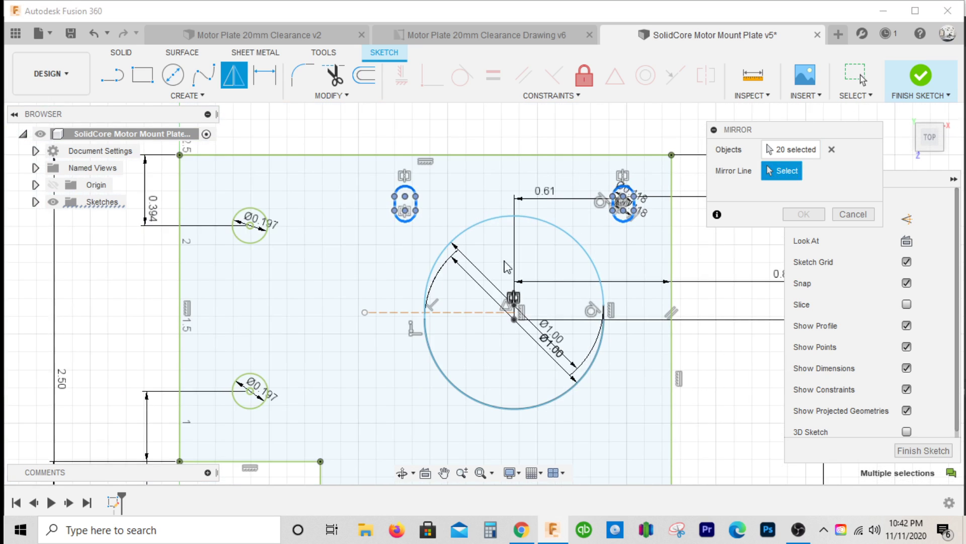
pyautogui.scroll(4, 408, 310)
pyautogui.click(379, 303)
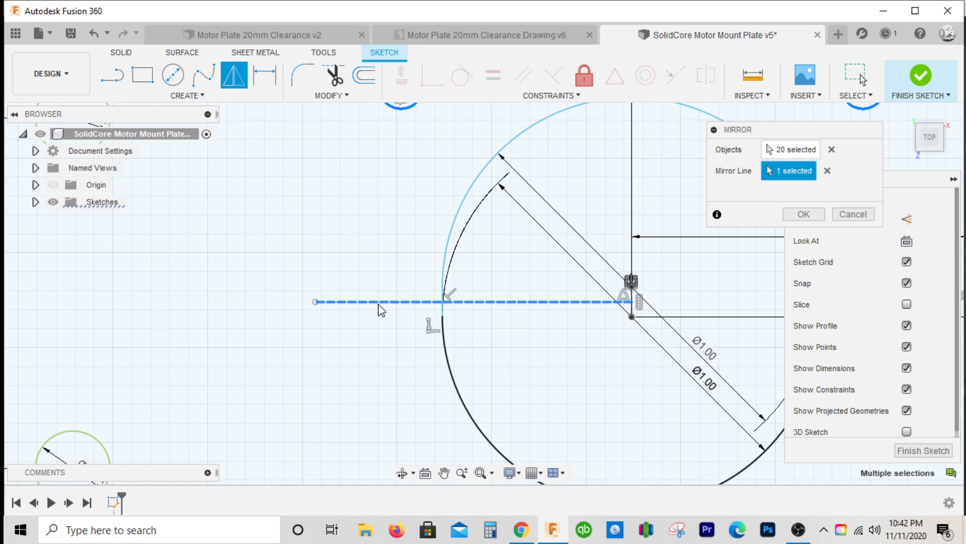
pyautogui.scroll(-4, 379, 310)
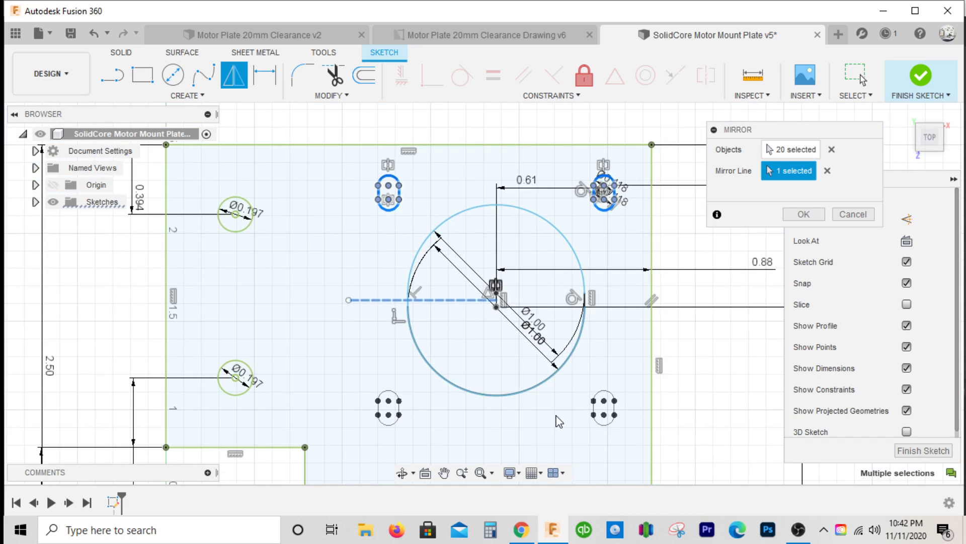
pyautogui.click(803, 214)
# Save the motor mount plate design with its completed sketch as a new version.
pyautogui.scroll(-4, 690, 277)
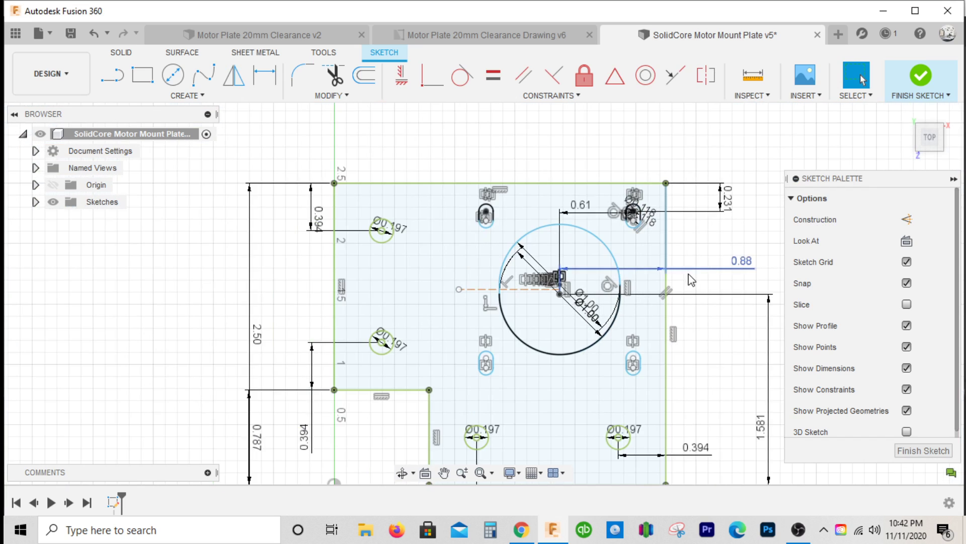
pyautogui.scroll(-3, 566, 327)
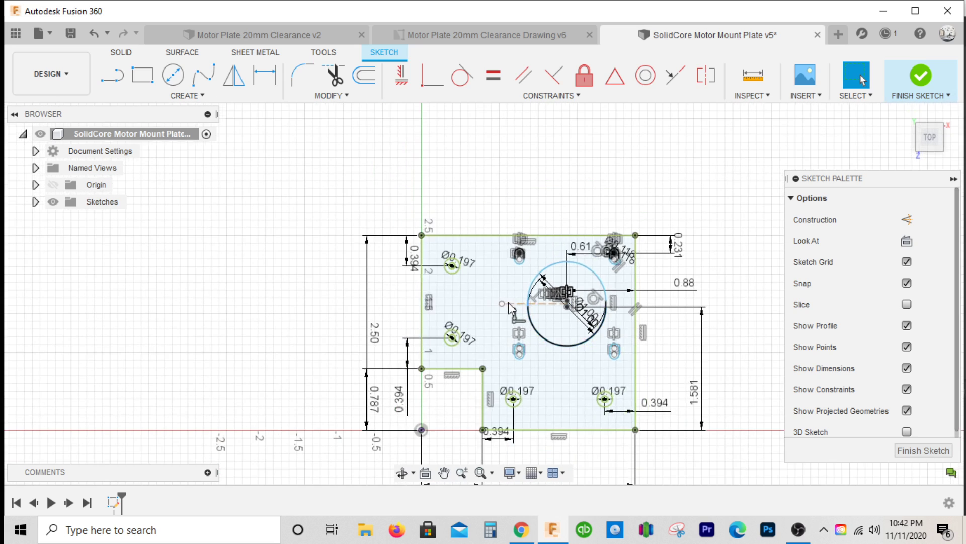
pyautogui.scroll(4, 551, 428)
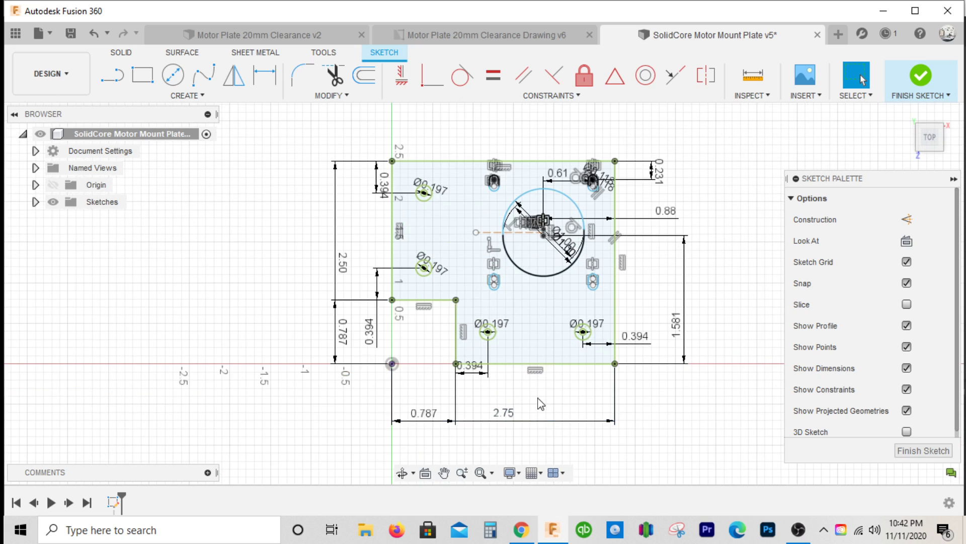
pyautogui.click(71, 33)
pyautogui.click(468, 288)
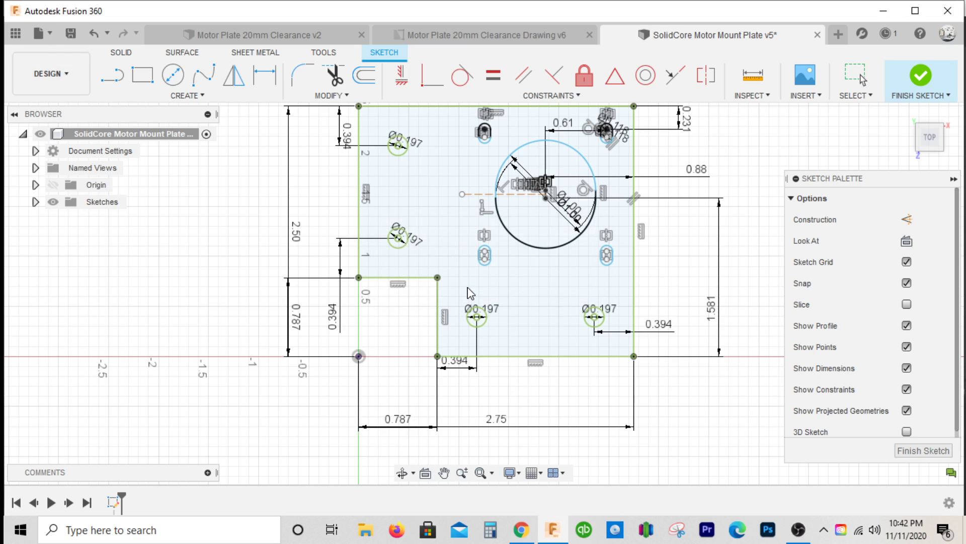
# Extrude the plate profile as a new body, leaving out the mounting holes, motor opening and four small slots.
pyautogui.press('e')
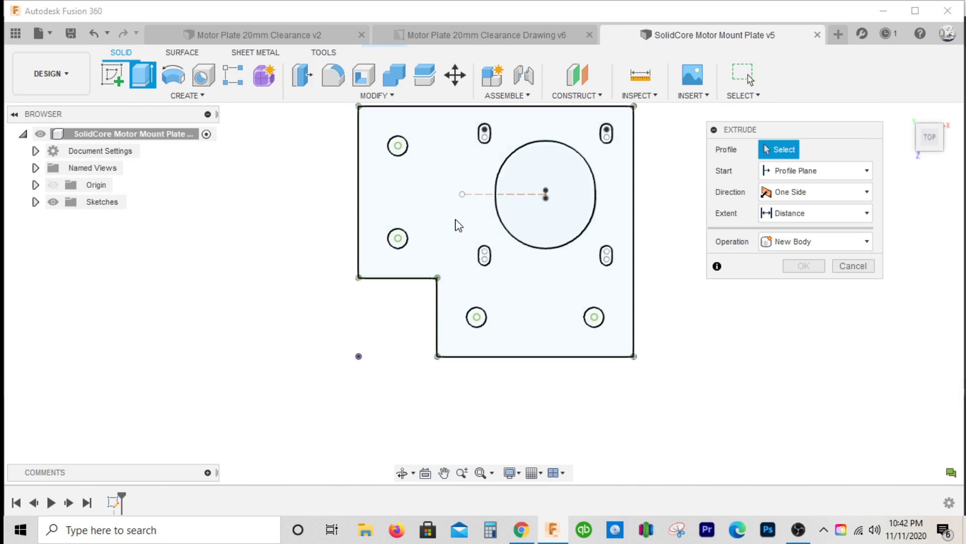
pyautogui.click(542, 269)
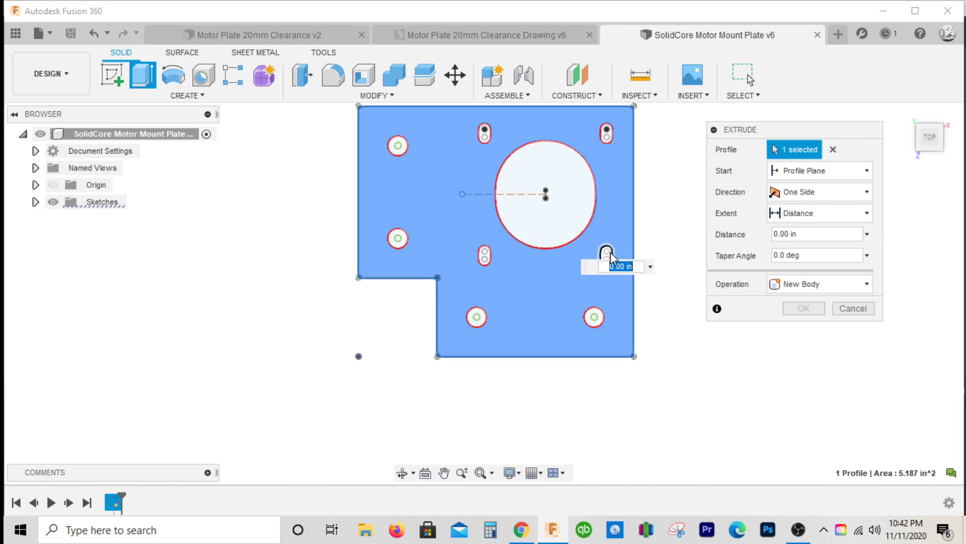